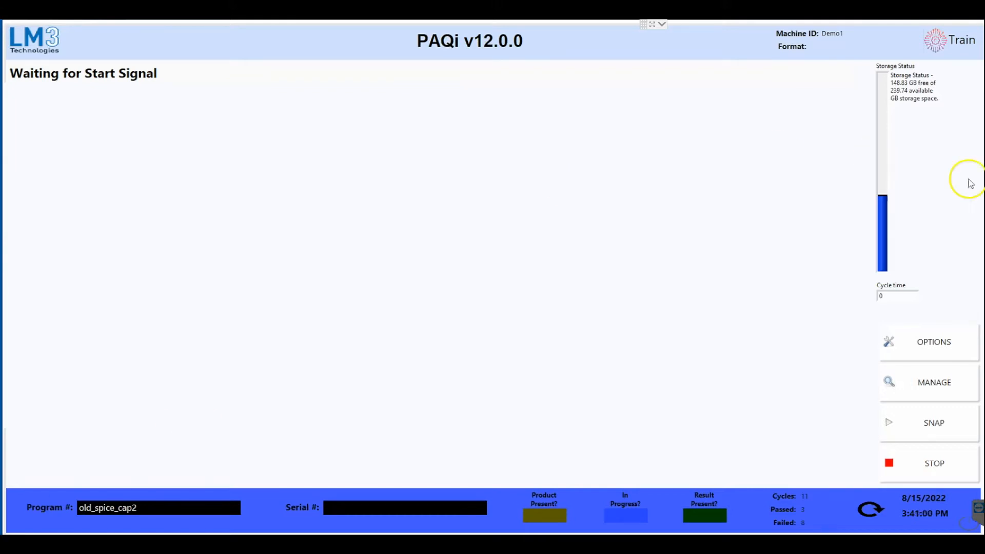
# Step: Log in and open the live Camera Viewer
pyautogui.click(937, 39)
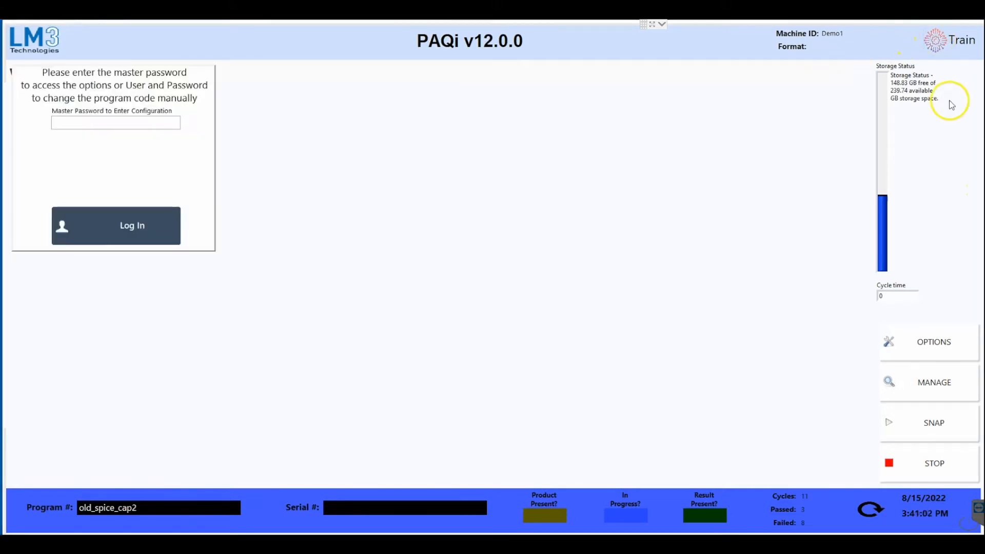
pyautogui.click(52, 231)
pyautogui.click(356, 319)
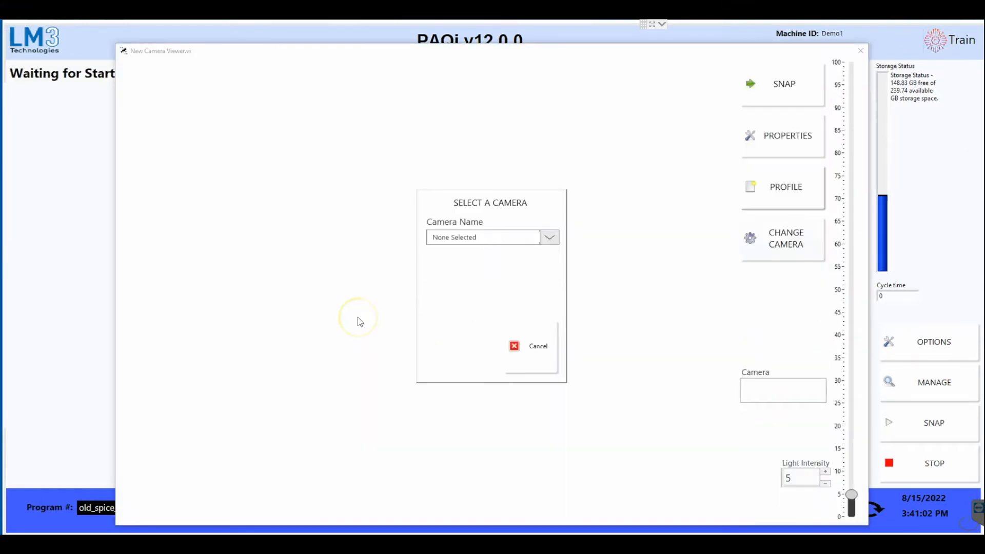
# Step: Select camera 1 with the 1-cap profile and confirm
pyautogui.click(457, 241)
pyautogui.click(458, 246)
pyautogui.click(461, 268)
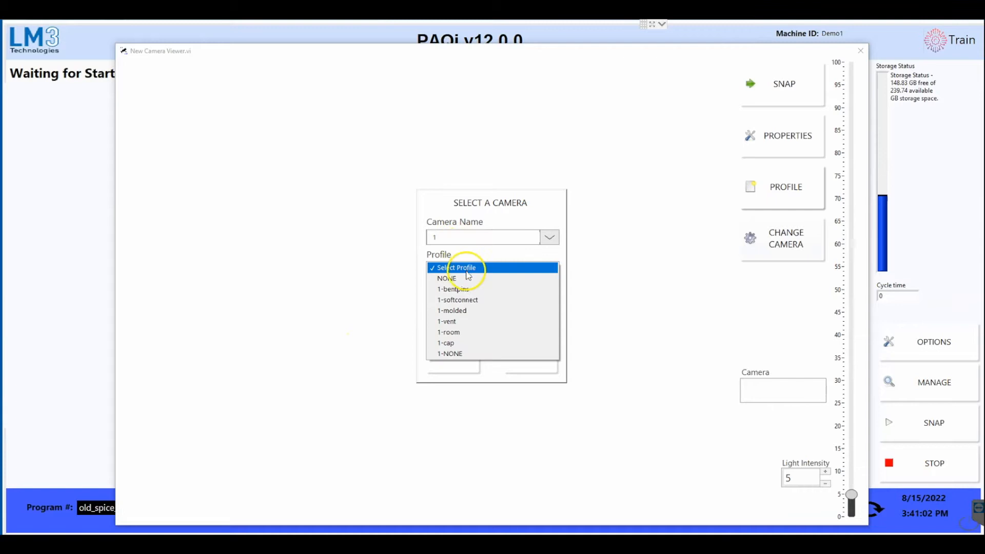
pyautogui.click(476, 343)
pyautogui.click(462, 352)
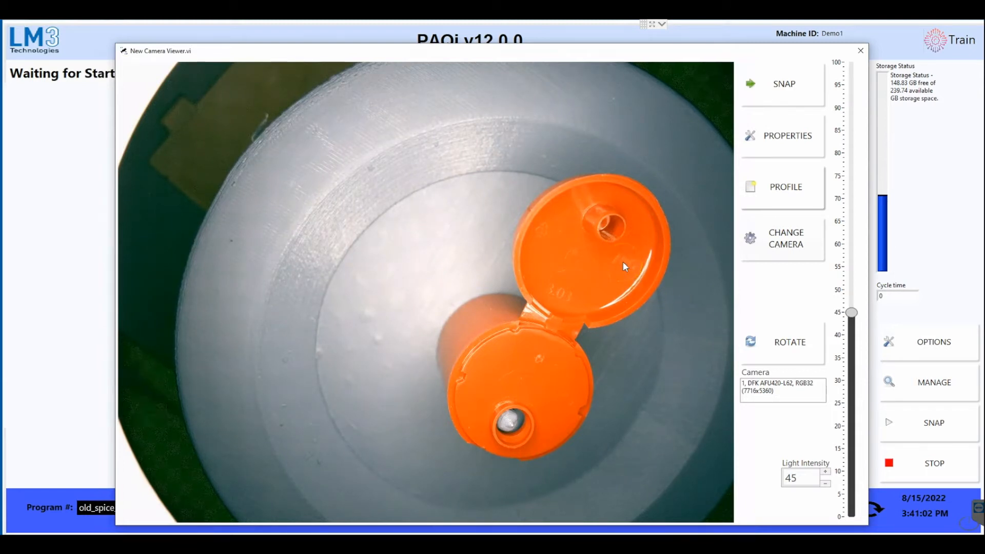
# Step: Drag the Light Intensity slider from 45 up to 57
pyautogui.moveTo(850, 313); pyautogui.dragTo(868, 233)
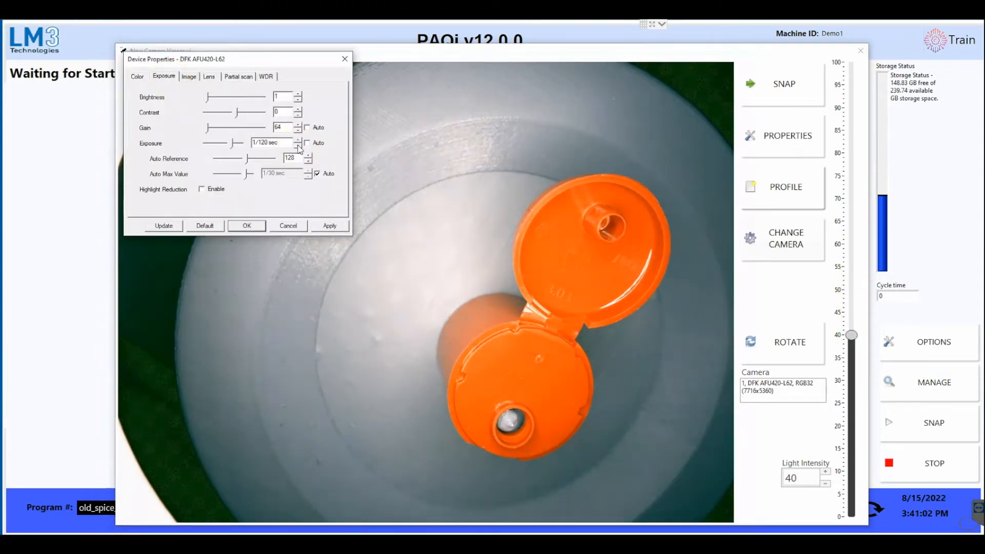
# Step: Lower the exposure and autofocus the lens with One Push, skipping profile creation
pyautogui.click(298, 147)
pyautogui.click(298, 146)
pyautogui.click(208, 77)
pyautogui.click(317, 115)
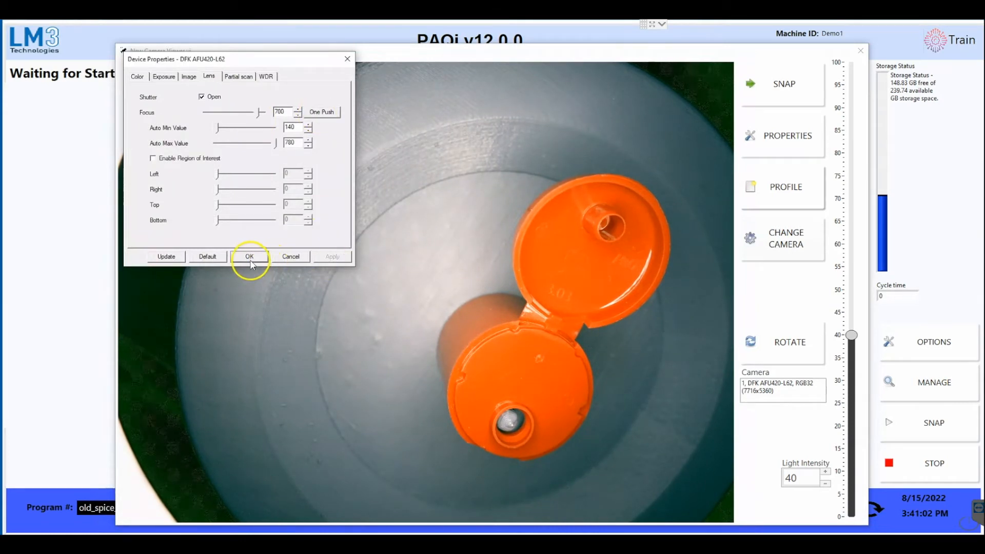
pyautogui.click(250, 260)
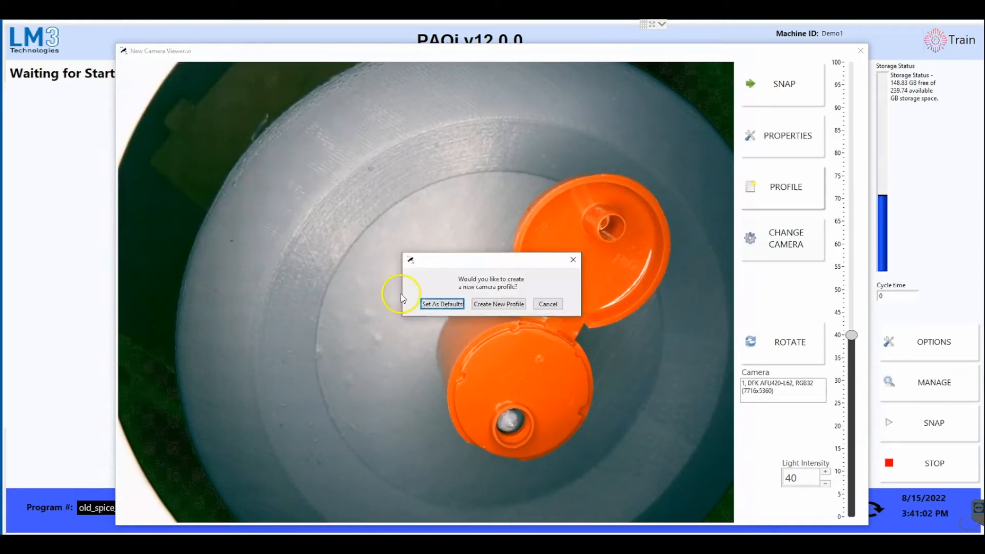
pyautogui.click(550, 303)
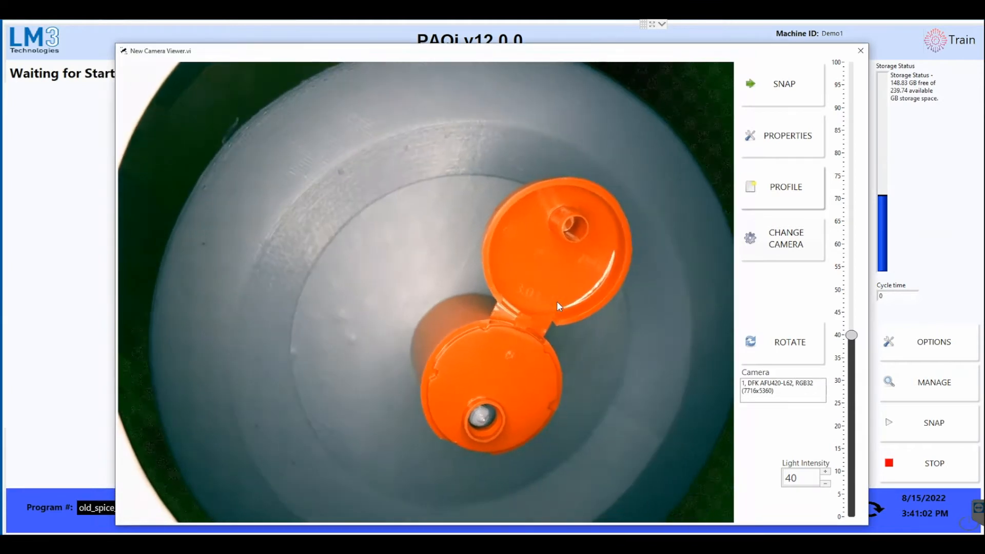
# Step: Readjust the lens focus and raise the gain in the camera properties
pyautogui.click(779, 153)
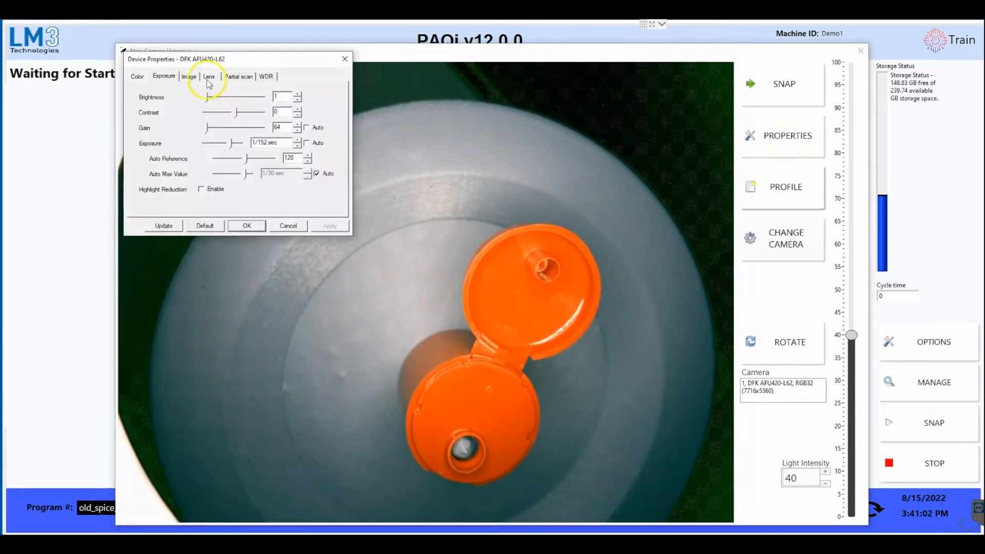
pyautogui.click(208, 76)
pyautogui.moveTo(267, 114); pyautogui.dragTo(232, 118)
pyautogui.click(164, 76)
pyautogui.click(298, 125)
pyautogui.click(244, 226)
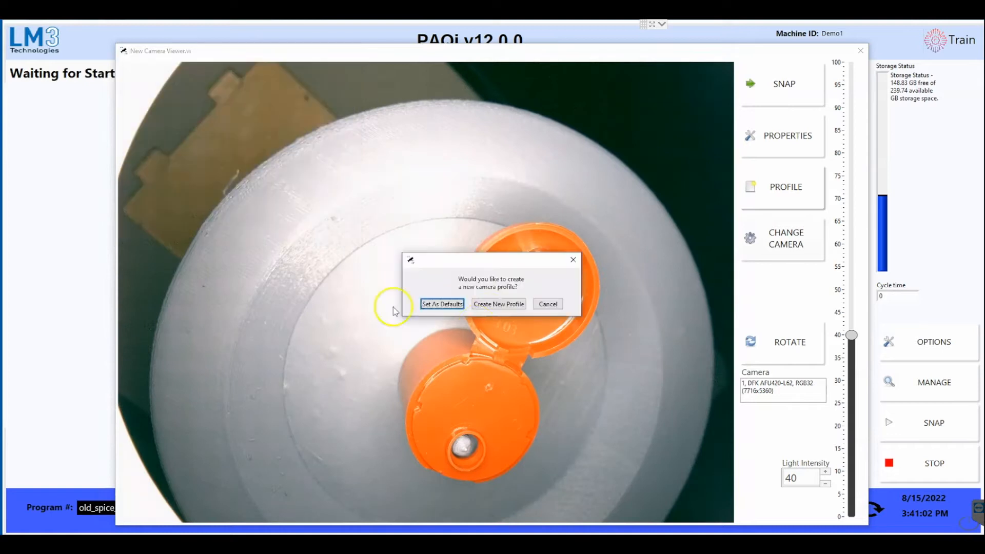
# Step: Save the settings as new profile capOD and close the camera viewer
pyautogui.click(496, 304)
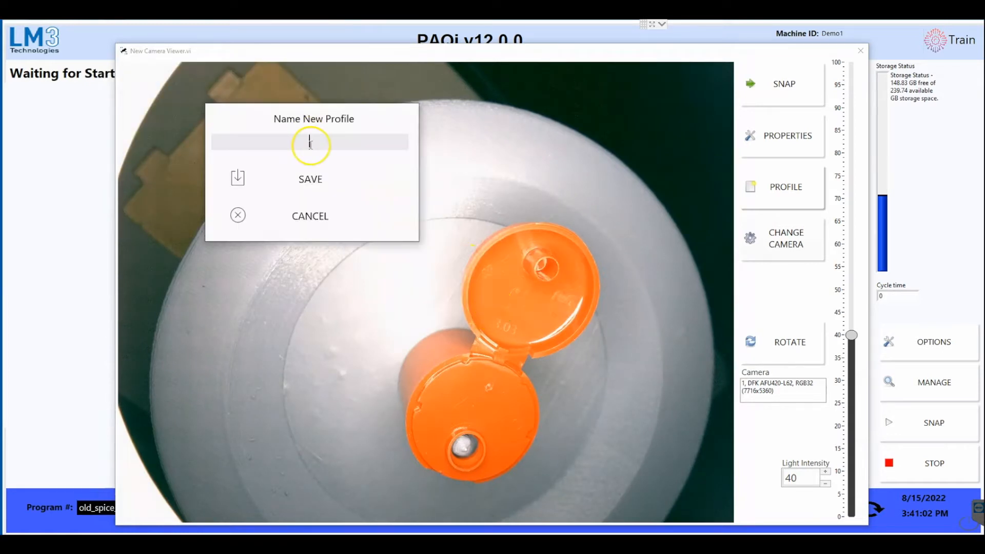
pyautogui.write('capOD')
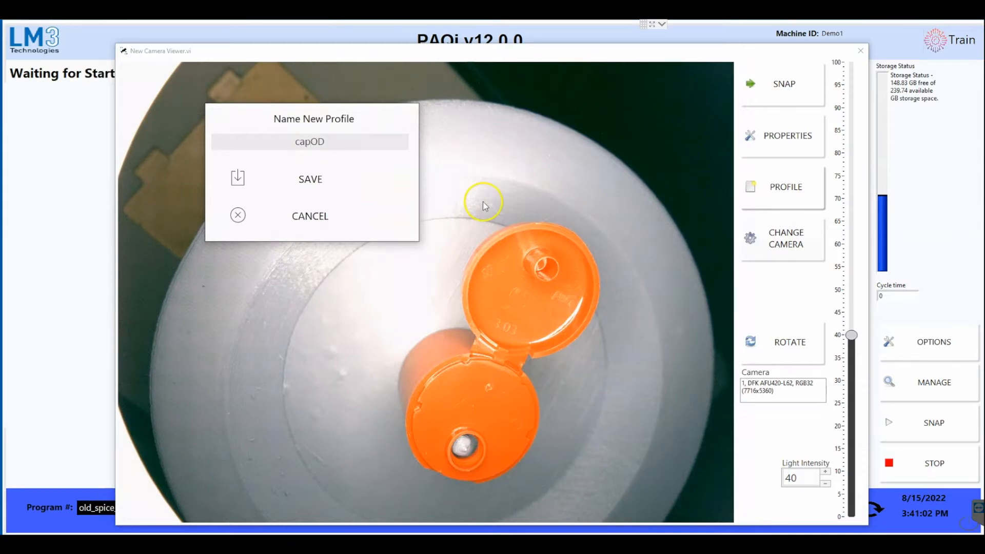
pyautogui.click(313, 178)
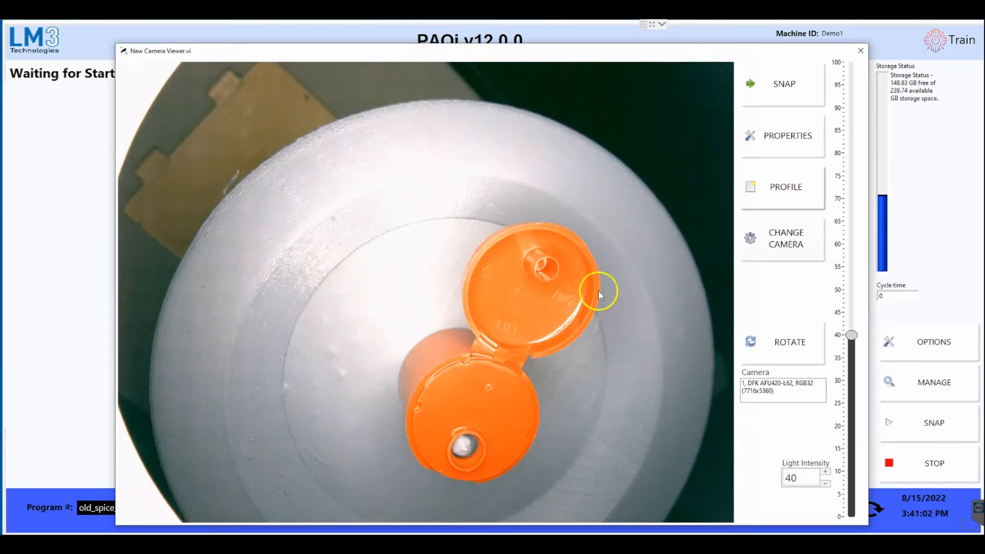
pyautogui.click(860, 50)
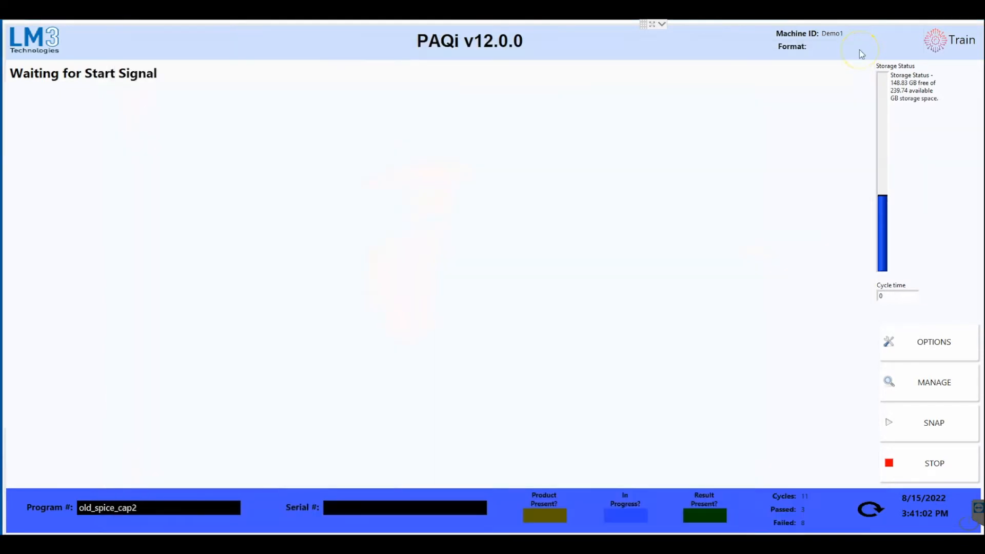
# Step: Log in, choose Snap and Train, and name the detector old_spice_cap_od
pyautogui.click(931, 56)
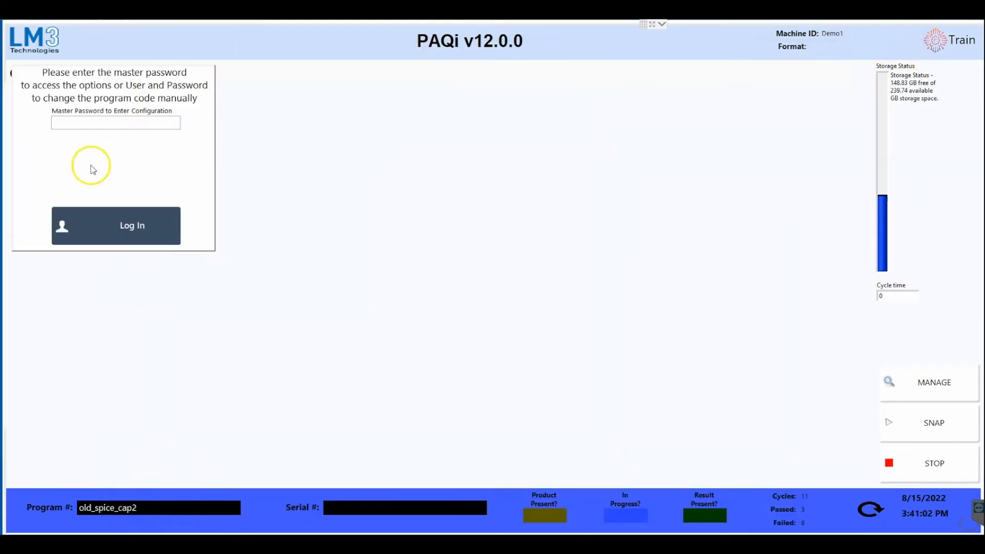
pyautogui.click(108, 222)
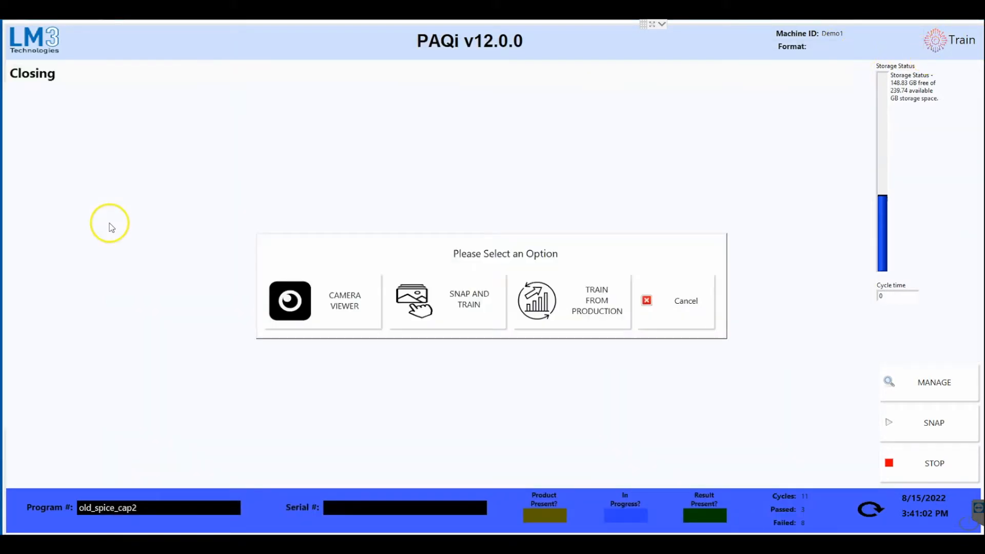
pyautogui.click(479, 307)
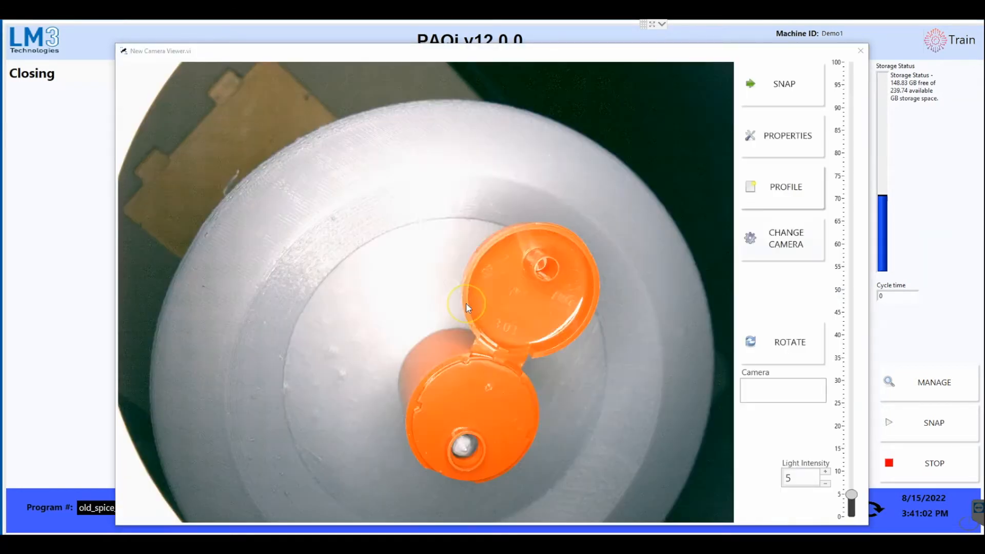
pyautogui.click(458, 218)
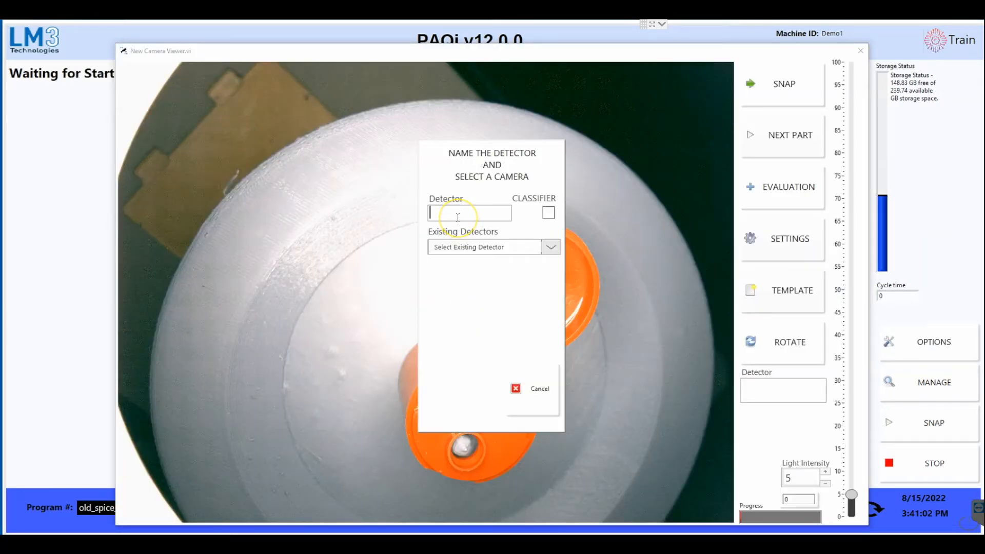
pyautogui.write('o')
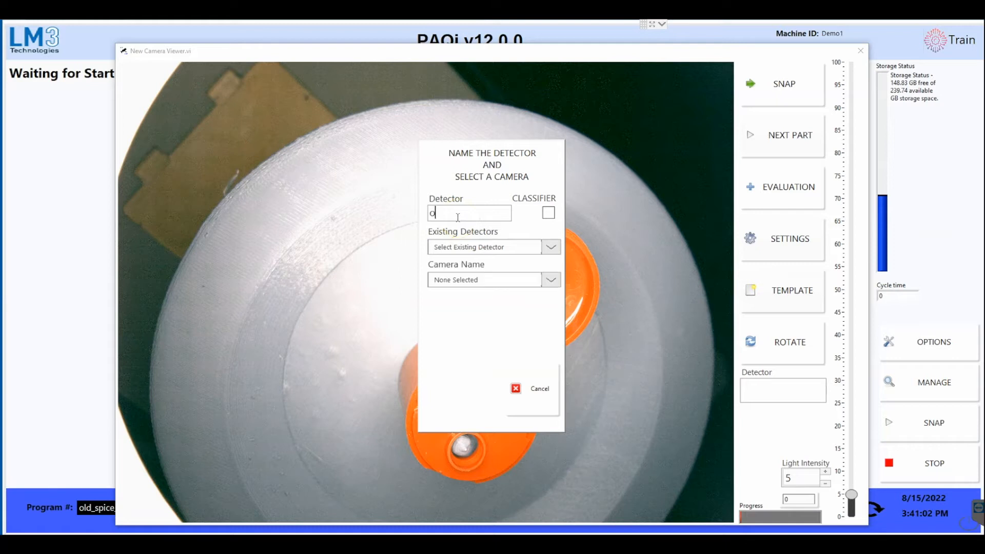
pyautogui.write('ld_spice_cap_od')
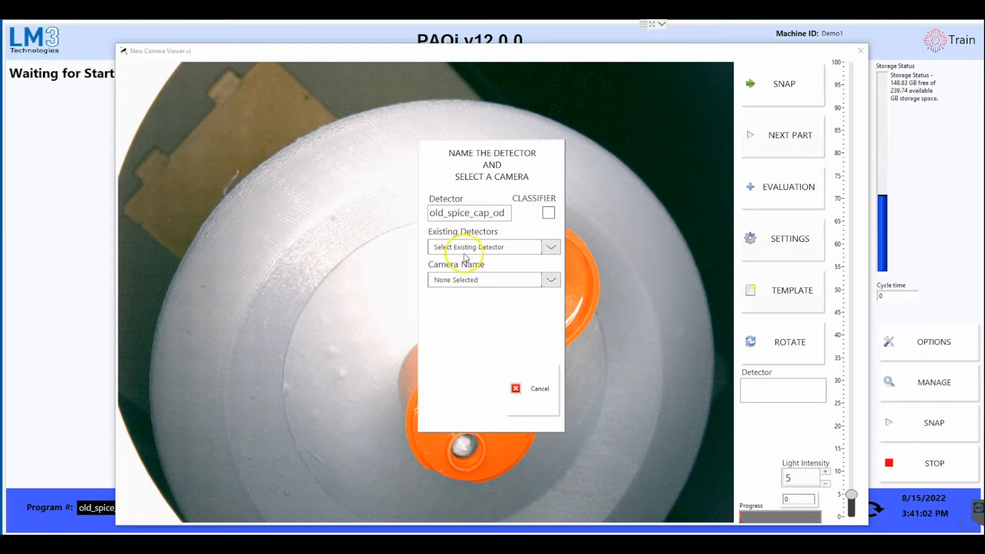
# Step: Select camera 1 with the 1-capOD profile and confirm the detector setup
pyautogui.click(480, 282)
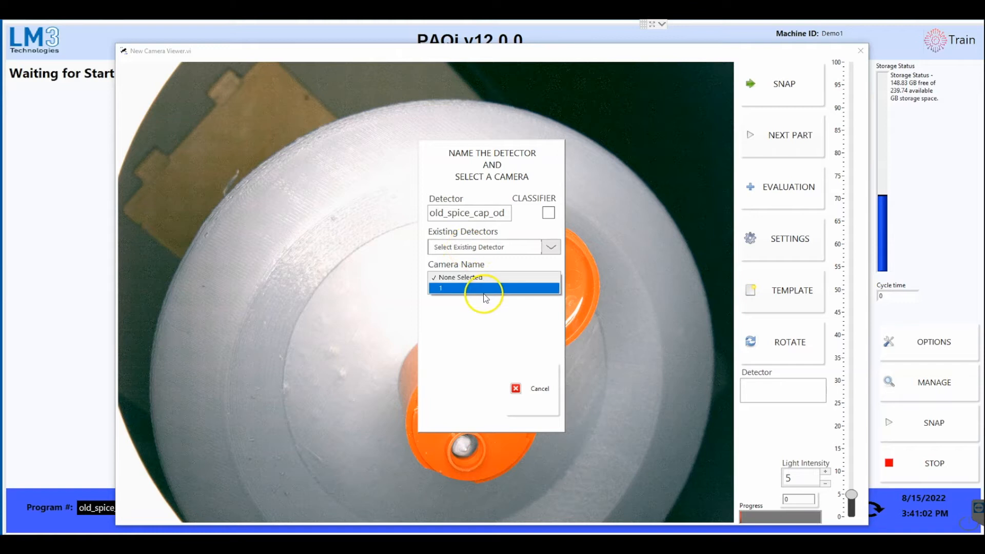
pyautogui.click(485, 289)
pyautogui.click(488, 313)
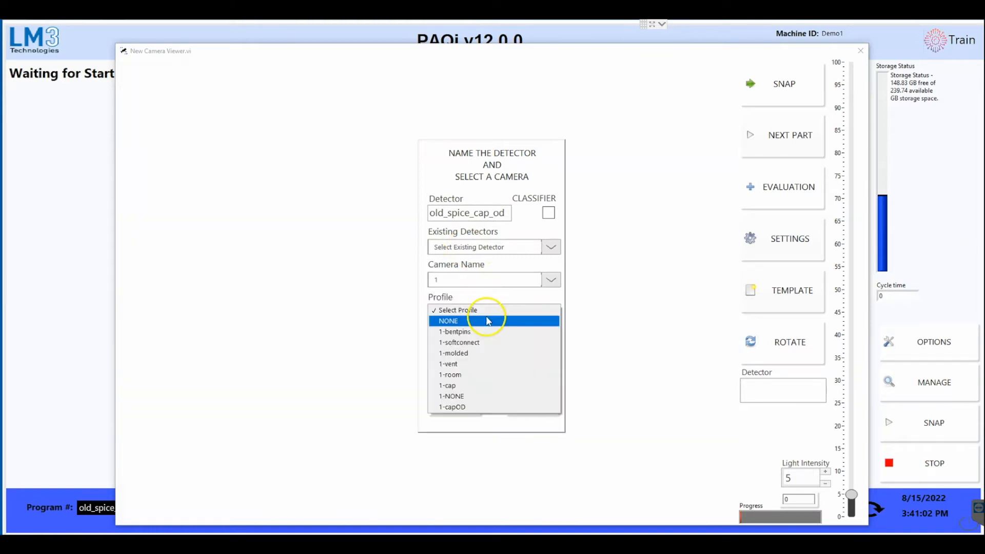
pyautogui.click(500, 408)
pyautogui.click(461, 399)
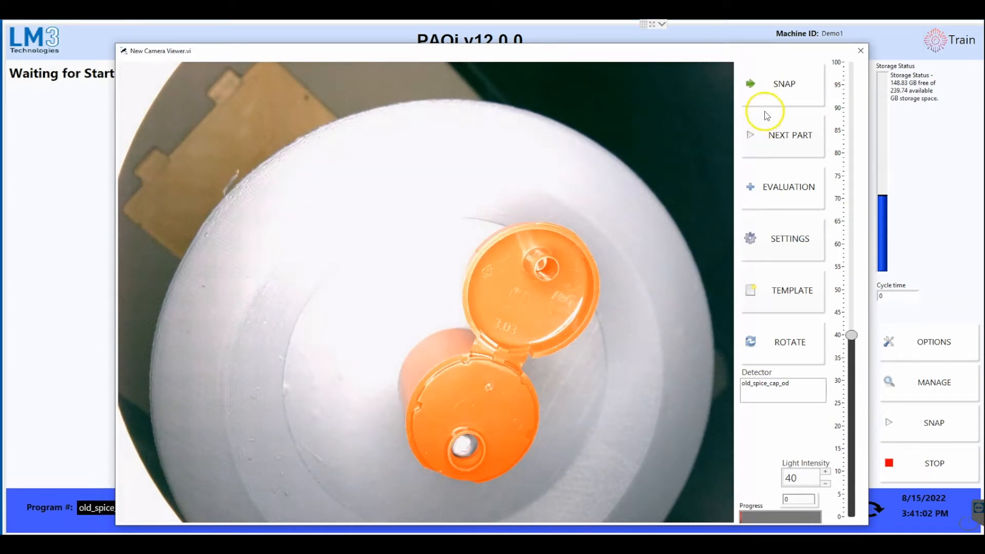
# Step: Snap a cap image so it opens in PAQi Label and Train
pyautogui.click(794, 92)
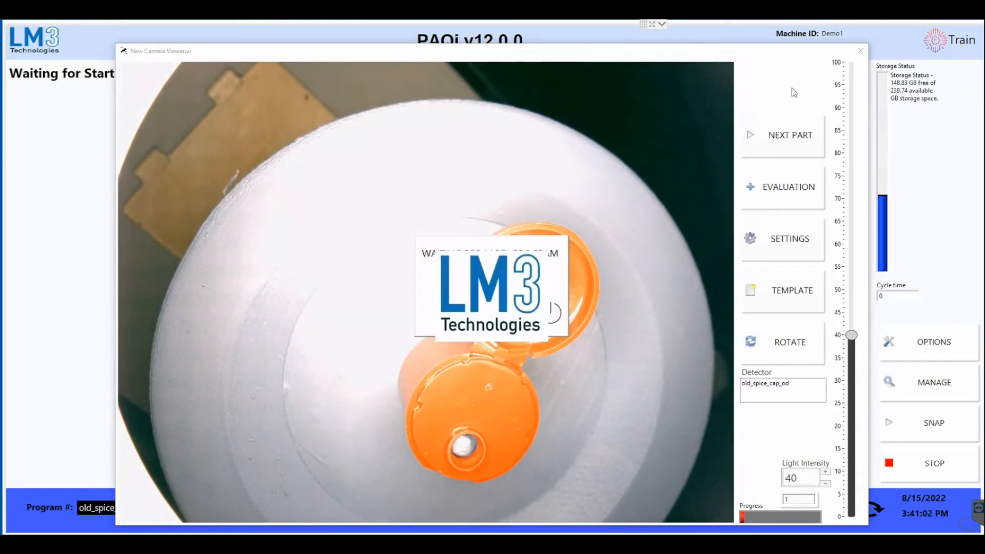
pyautogui.click(254, 394)
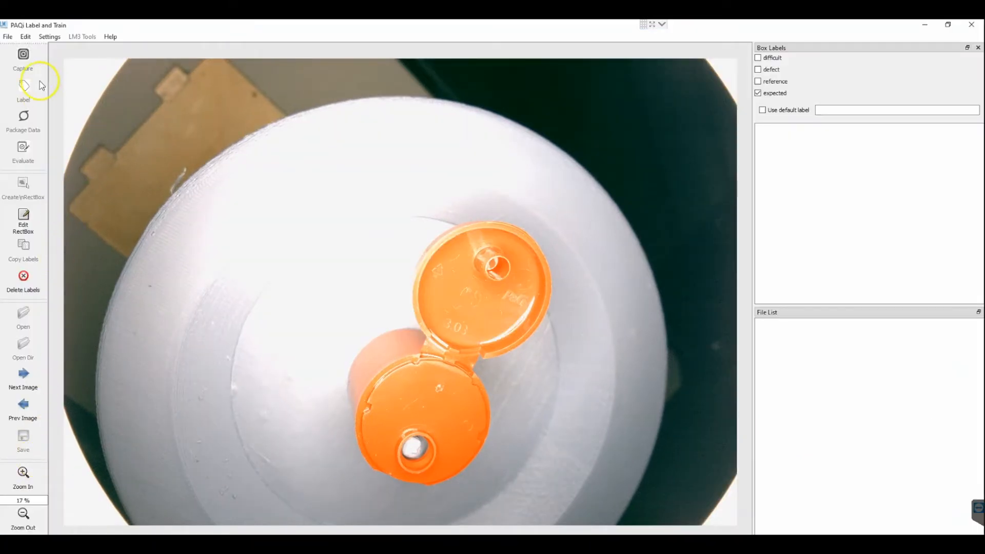
# Step: Draw and label rectangle boxes for the plug on the upper lid and the hole on the lower cap
pyautogui.click(47, 38)
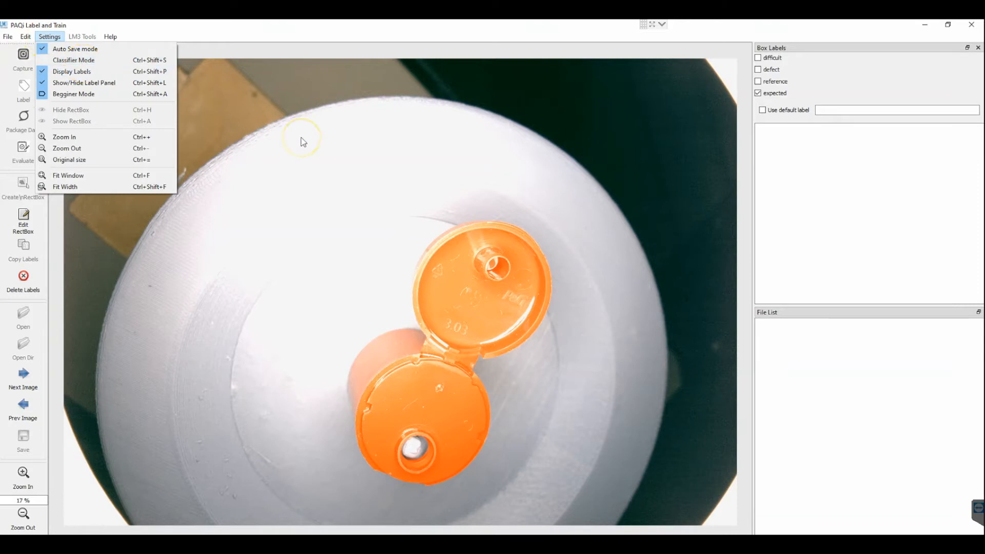
pyautogui.click(420, 204)
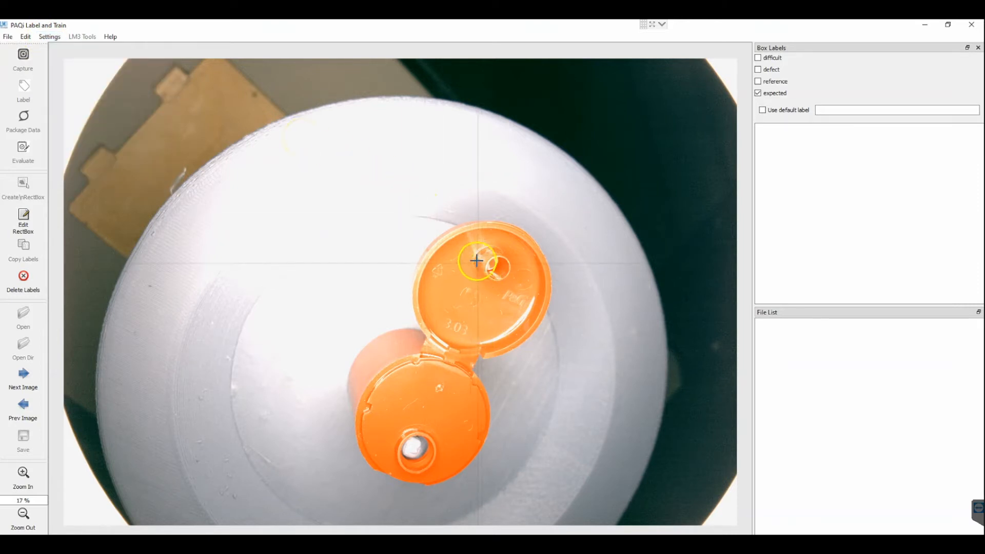
pyautogui.moveTo(471, 253); pyautogui.dragTo(519, 288)
pyautogui.write('plug')
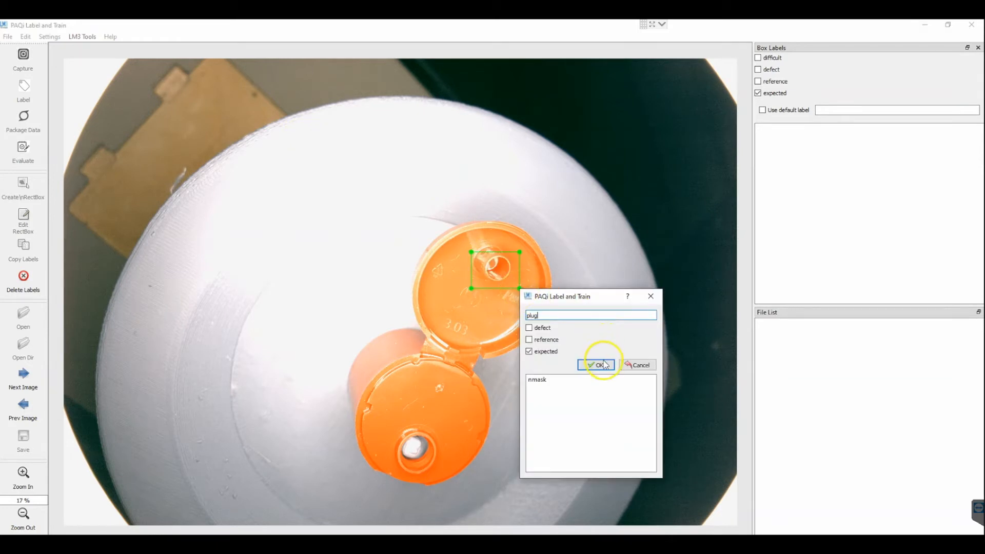
pyautogui.click(605, 370)
pyautogui.moveTo(390, 427); pyautogui.dragTo(444, 477)
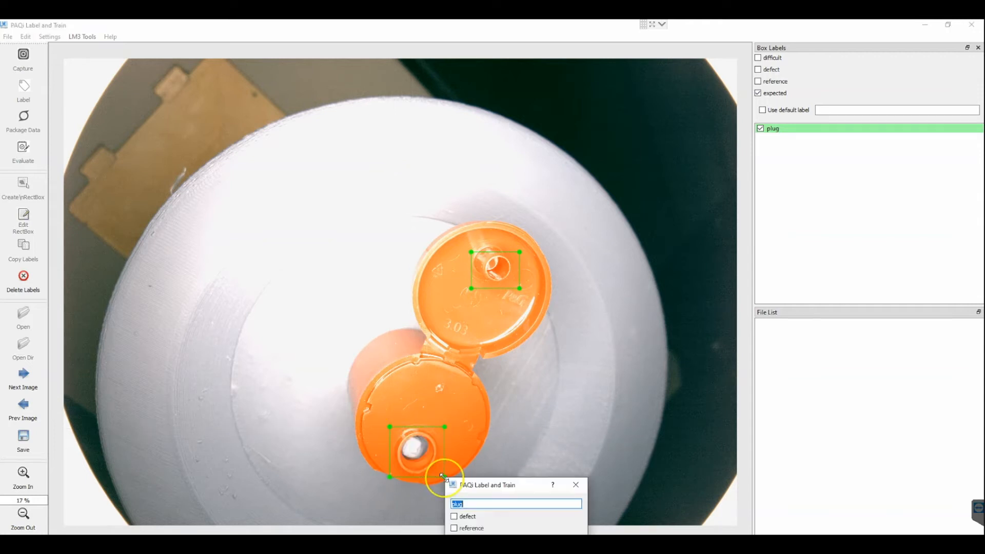
pyautogui.write('hold')
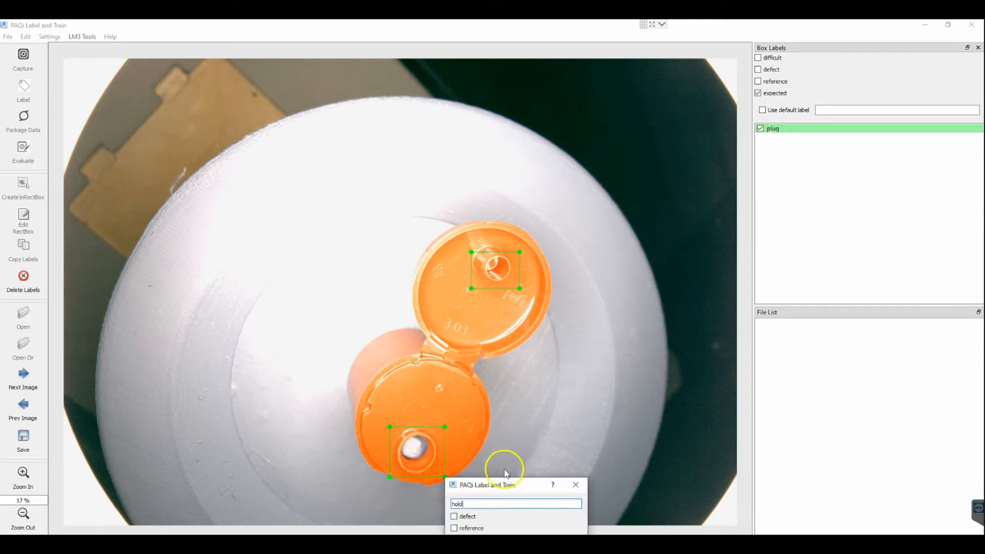
pyautogui.moveTo(503, 488); pyautogui.dragTo(547, 456)
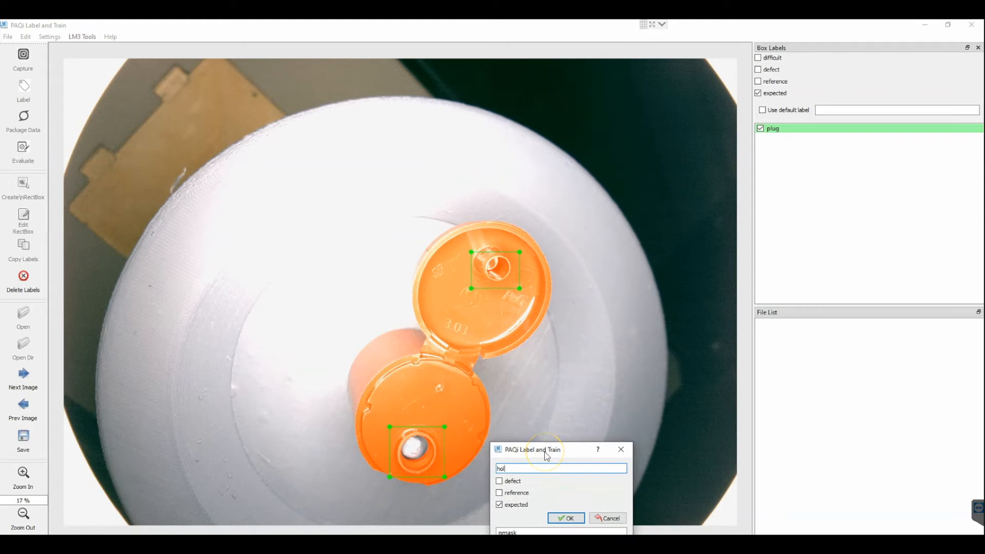
pyautogui.click(565, 517)
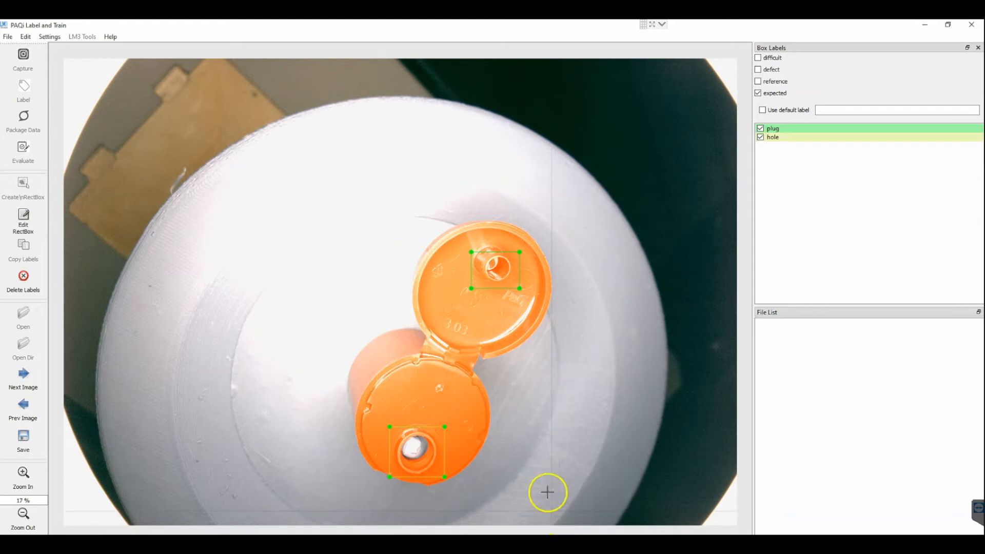
# Step: Add P&G and hinge boxes, then save the image's labels
pyautogui.moveTo(500, 288); pyautogui.dragTo(531, 310)
pyautogui.write('P&G')
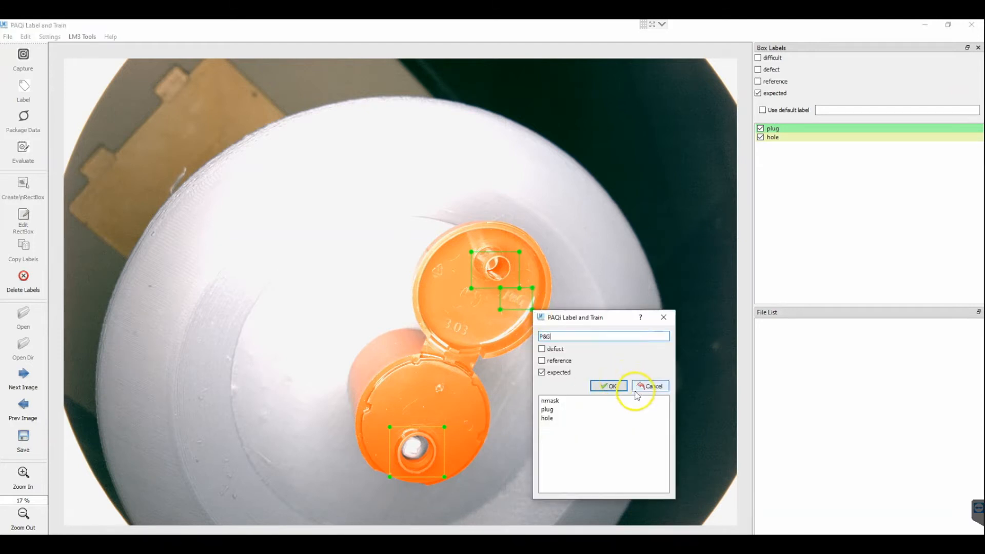
pyautogui.click(615, 385)
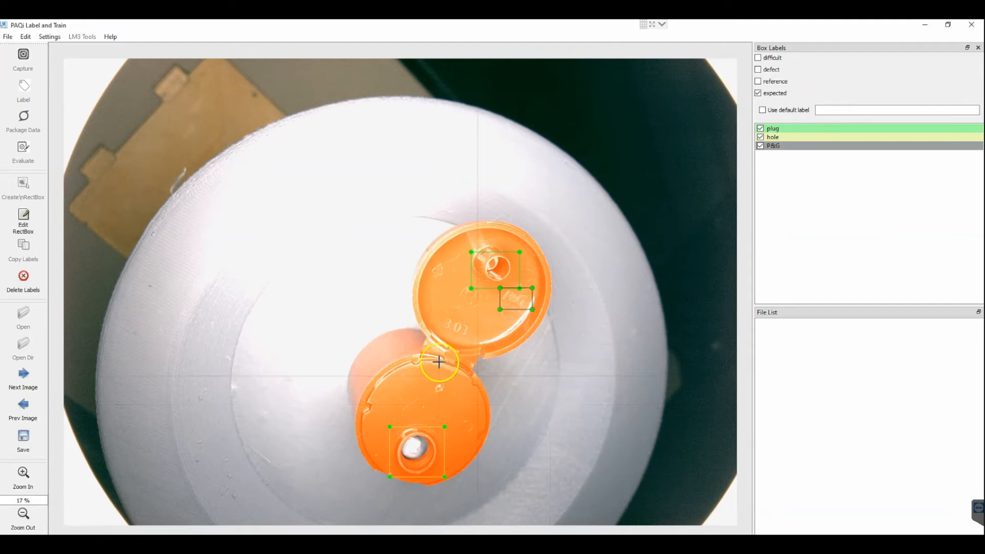
pyautogui.press('w')
pyautogui.moveTo(416, 334); pyautogui.dragTo(486, 371)
pyautogui.write('hinge')
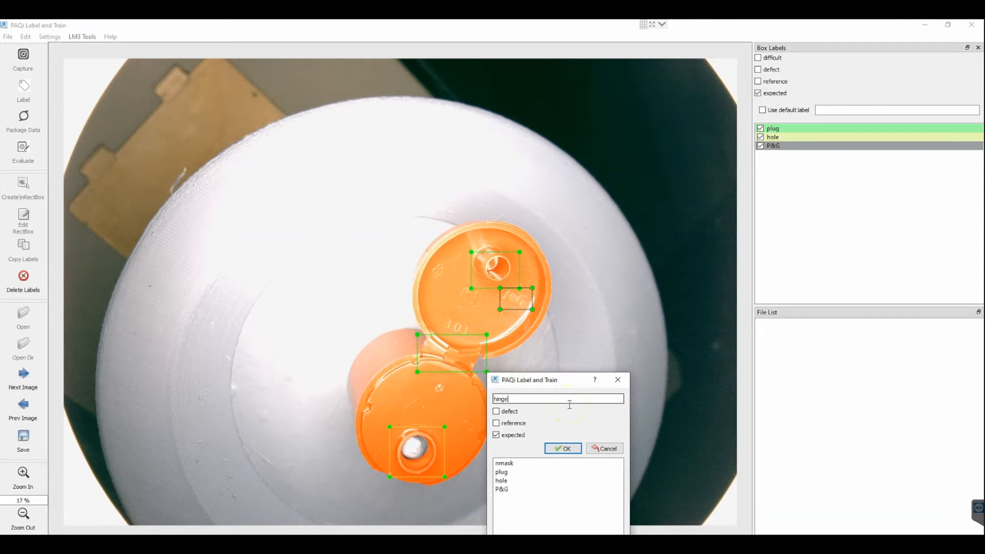
pyautogui.click(568, 450)
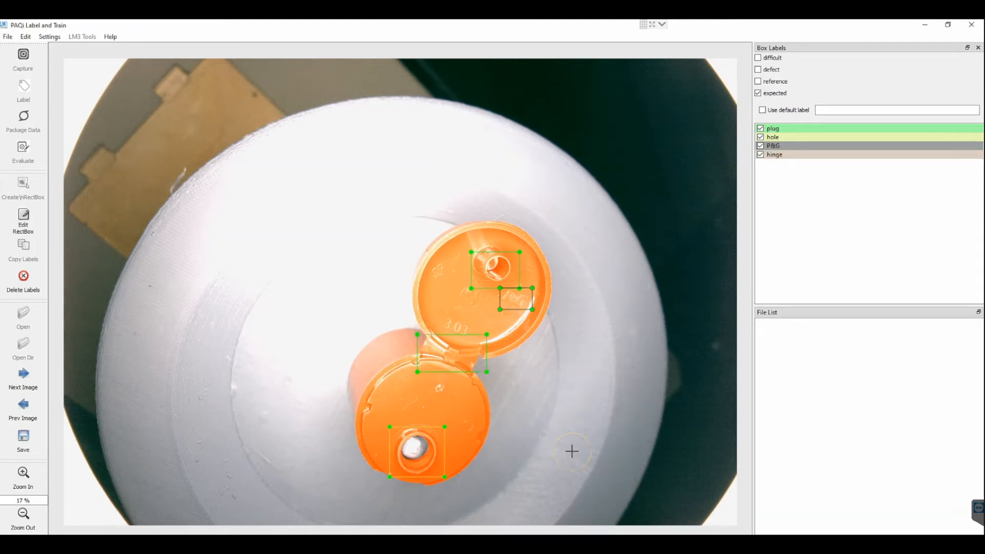
pyautogui.click(24, 441)
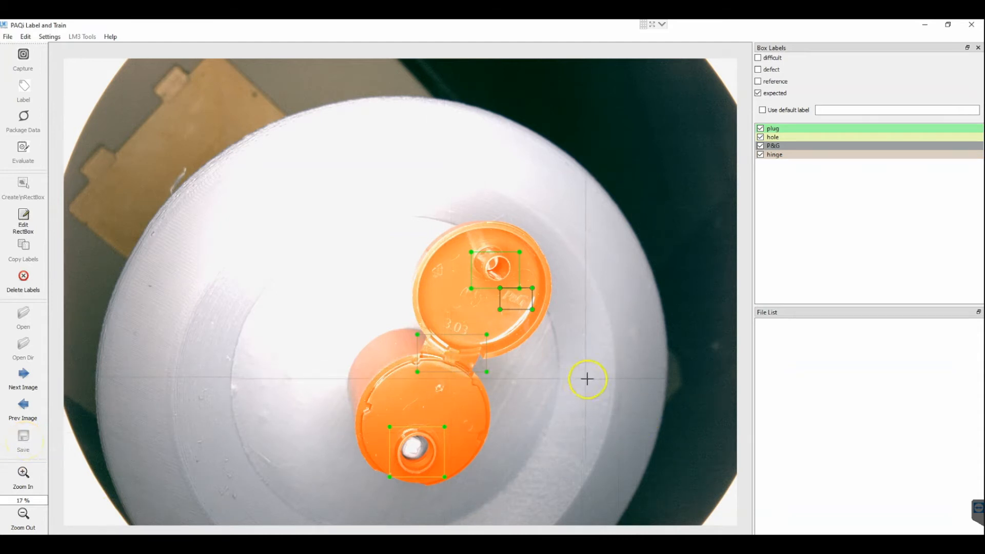
# Step: Close Label and Train and snap images of the cap on and off the bottle
pyautogui.click(967, 28)
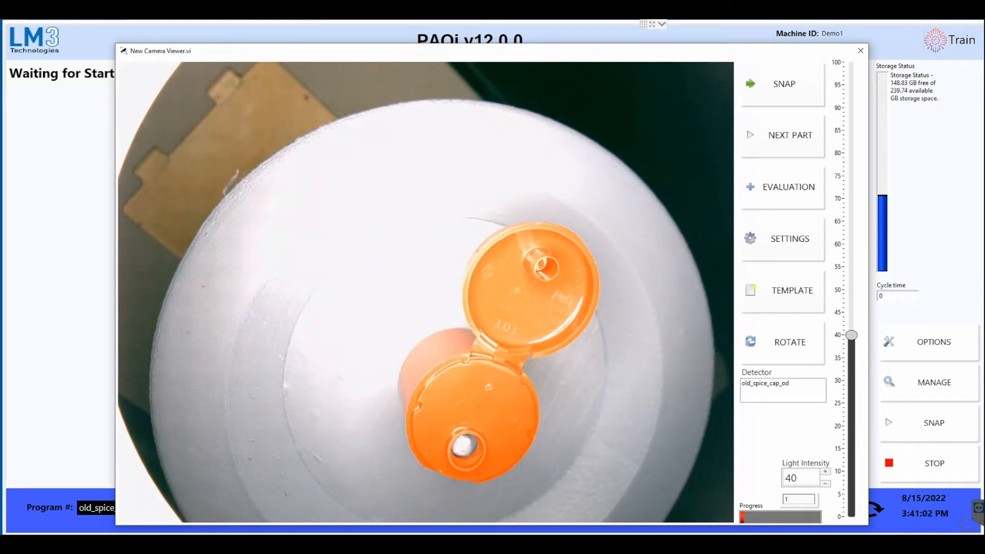
pyautogui.click(795, 89)
pyautogui.click(795, 88)
pyautogui.click(775, 187)
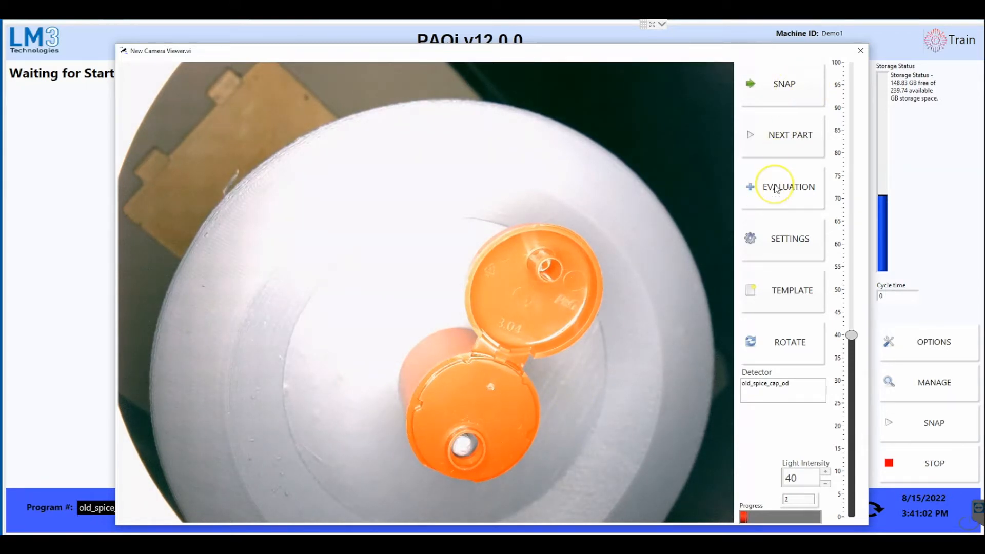
pyautogui.click(827, 209)
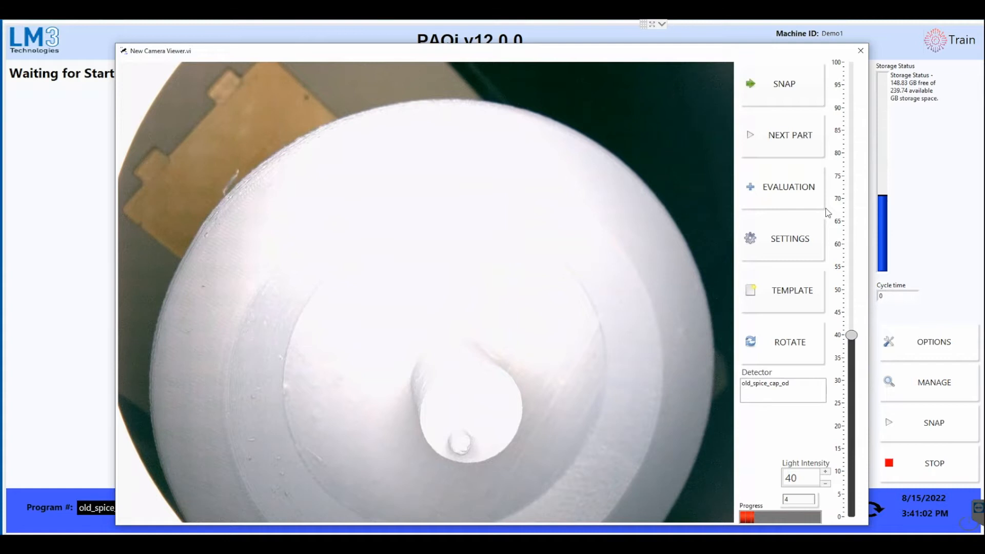
pyautogui.click(804, 104)
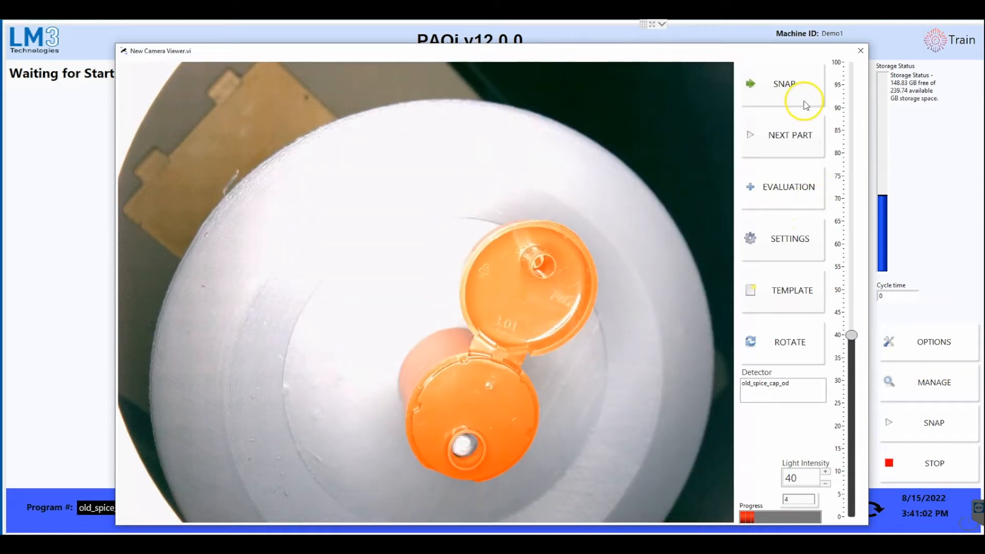
pyautogui.click(817, 188)
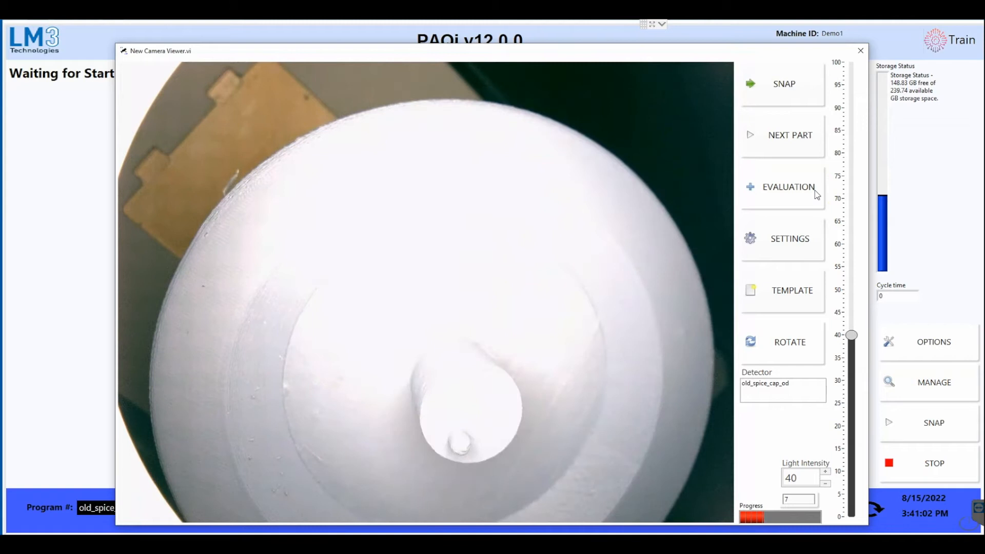
pyautogui.click(785, 100)
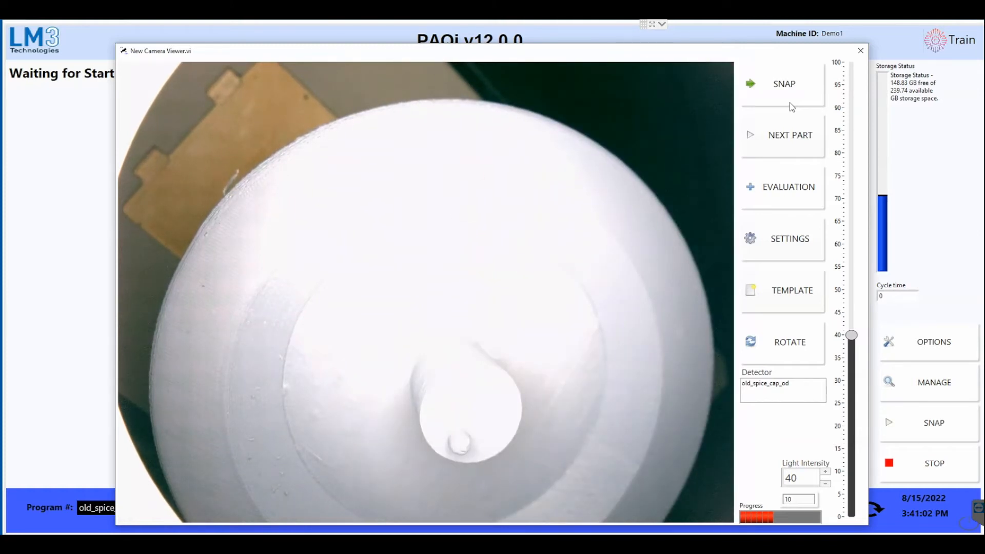
# Step: Keep snapping repositioned caps until the image counter reaches 25
pyautogui.click(789, 98)
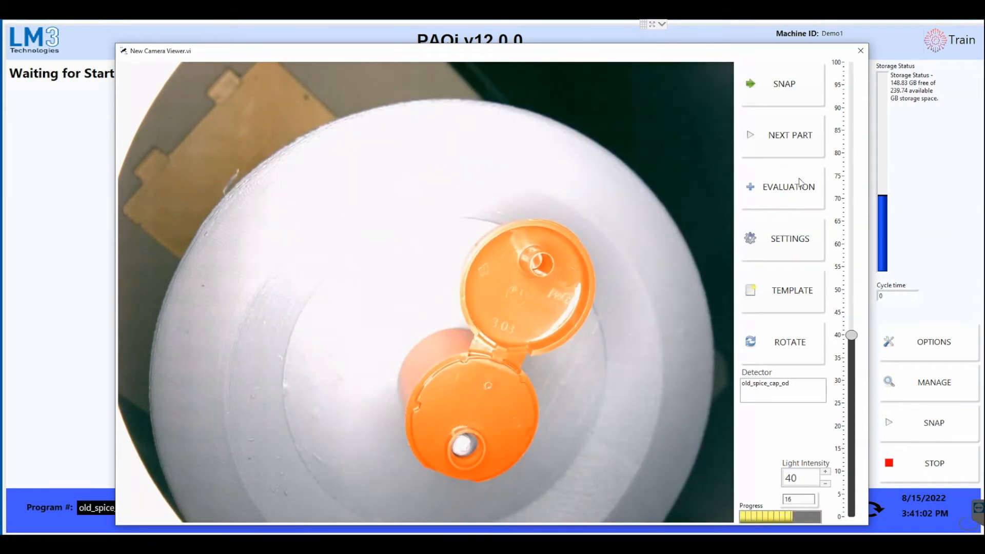
pyautogui.click(796, 155)
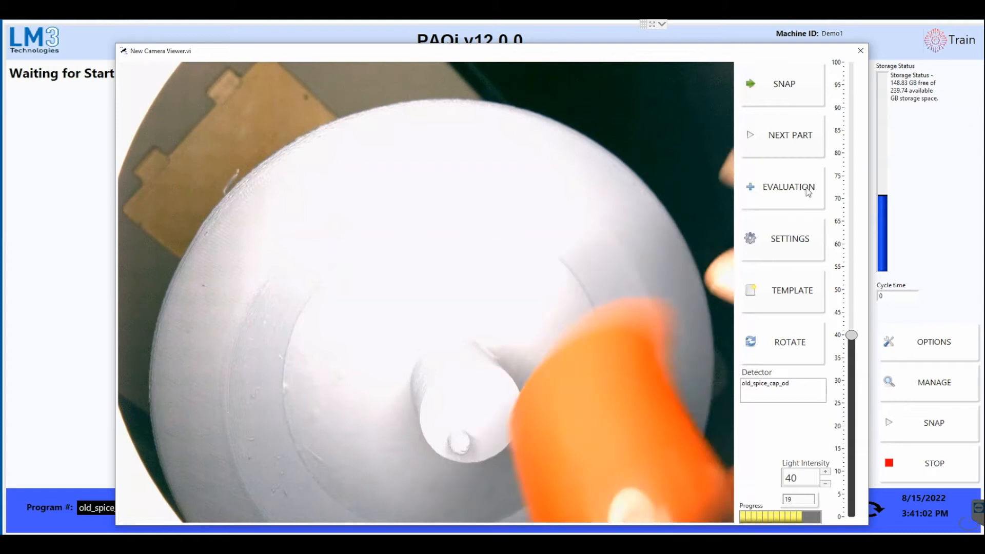
pyautogui.click(775, 98)
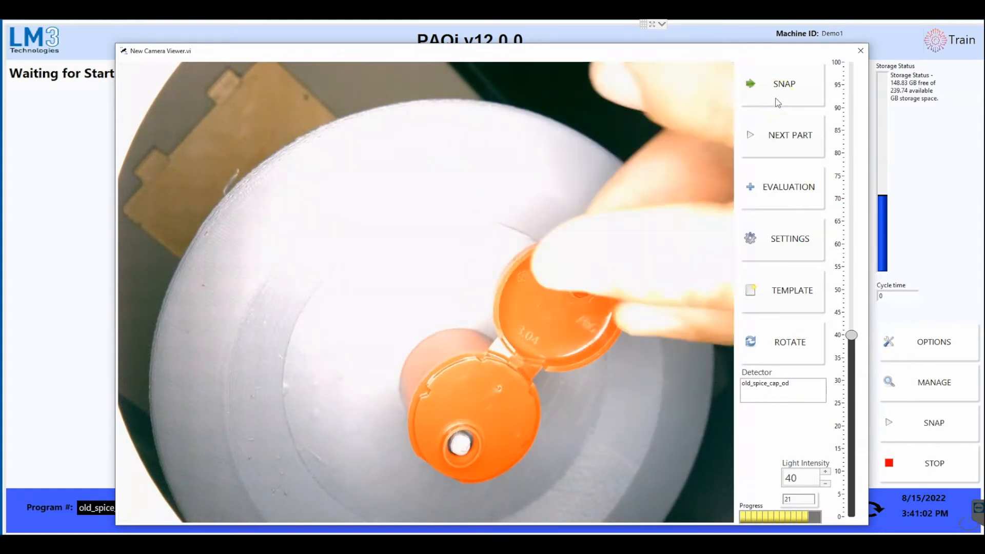
pyautogui.click(775, 100)
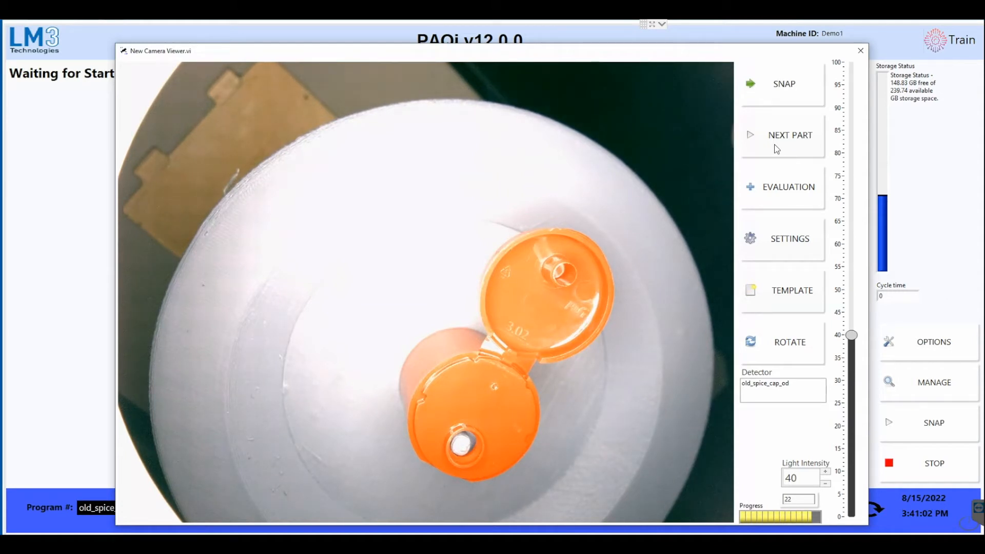
pyautogui.click(784, 86)
pyautogui.click(790, 92)
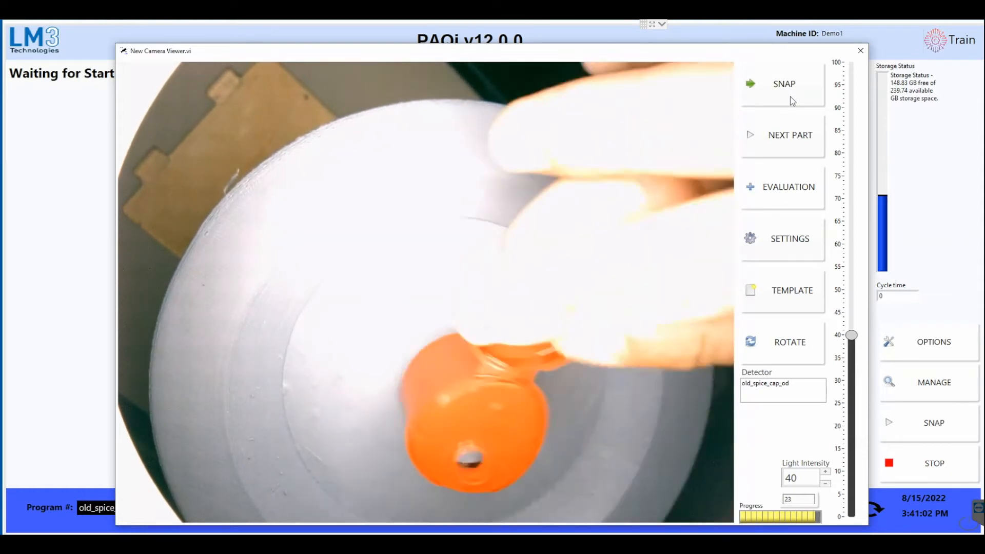
pyautogui.click(795, 139)
pyautogui.click(782, 184)
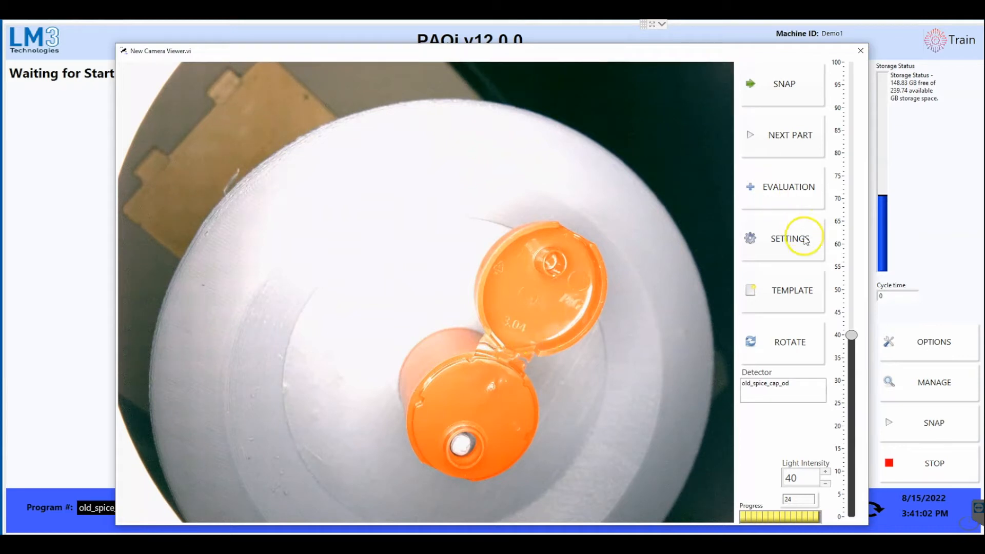
pyautogui.click(776, 100)
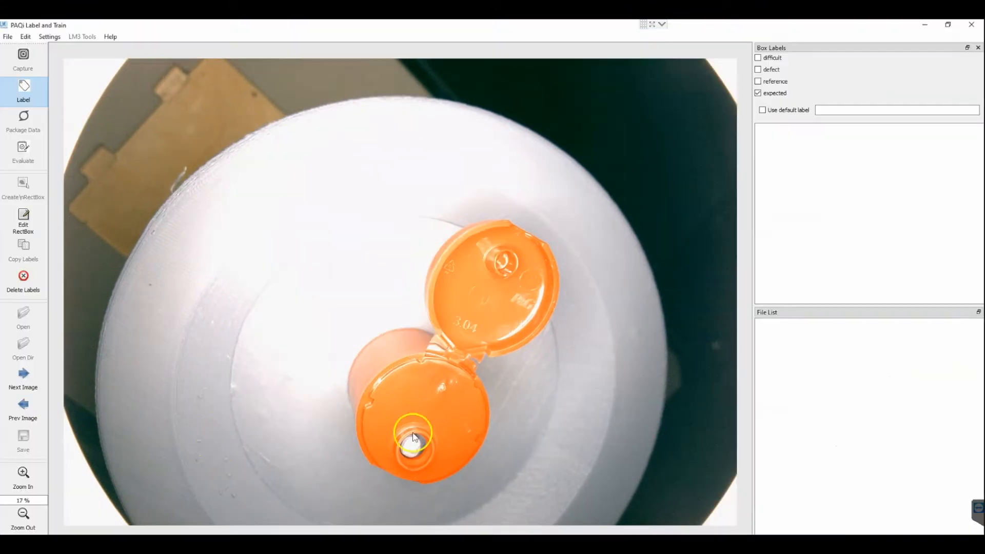
# Step: Box and label the plug, the lower cap's hole and the P&G logo
pyautogui.moveTo(485, 245); pyautogui.dragTo(524, 281)
pyautogui.write('plu')
pyautogui.click(566, 318)
pyautogui.click(597, 359)
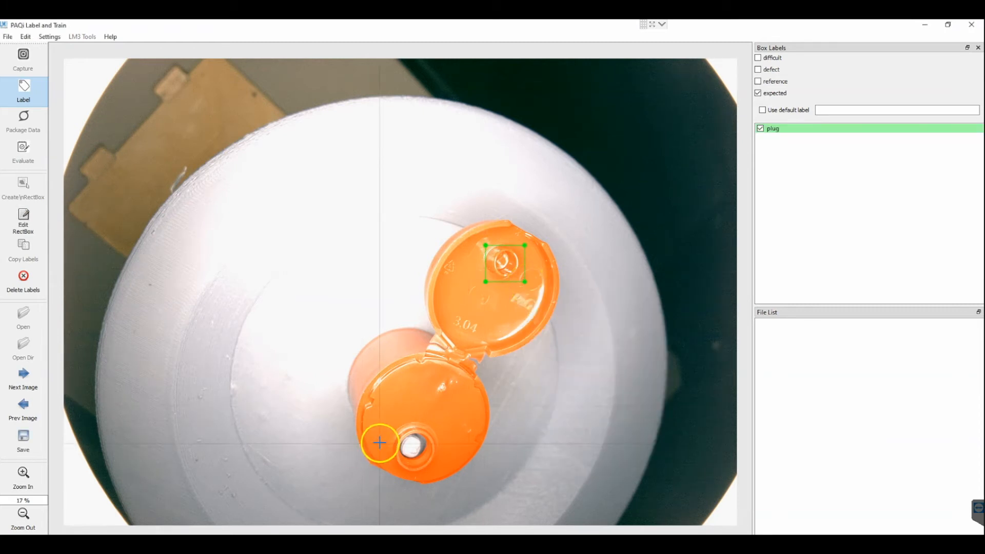
pyautogui.moveTo(397, 438)
pyautogui.mouseDown()
pyautogui.moveTo(448, 477)
pyautogui.moveTo(669, 370)
pyautogui.mouseUp()
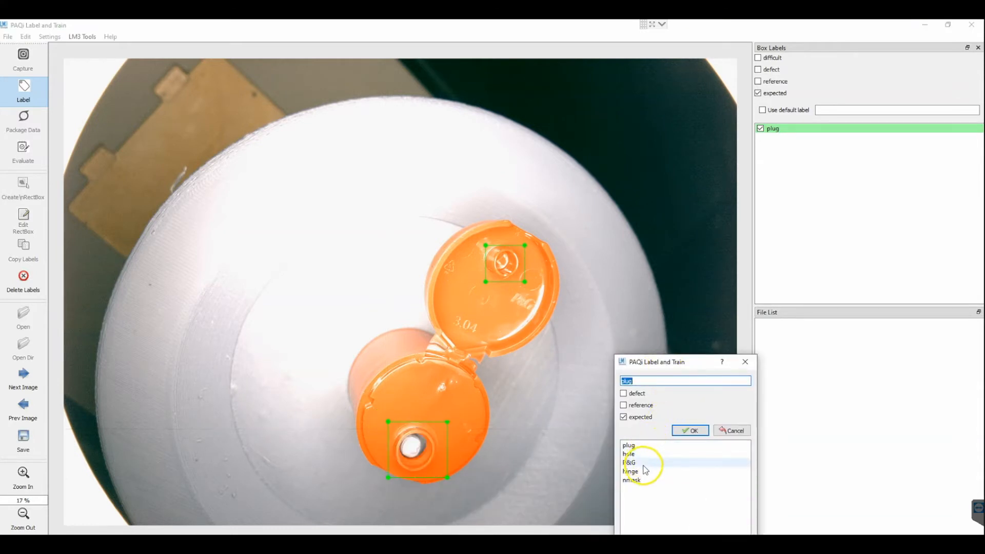
pyautogui.click(630, 454)
pyautogui.click(690, 430)
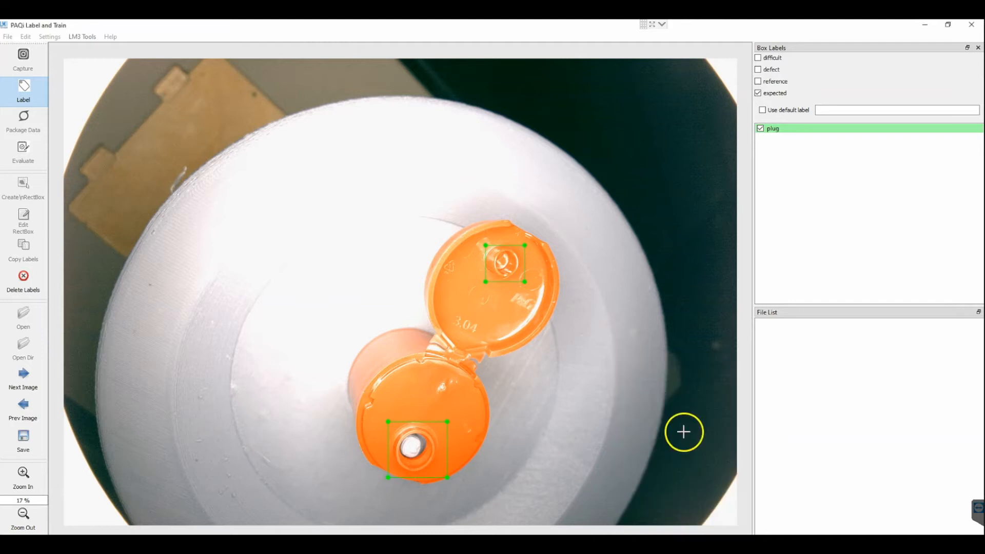
pyautogui.moveTo(507, 289); pyautogui.dragTo(537, 312)
pyautogui.click(608, 421)
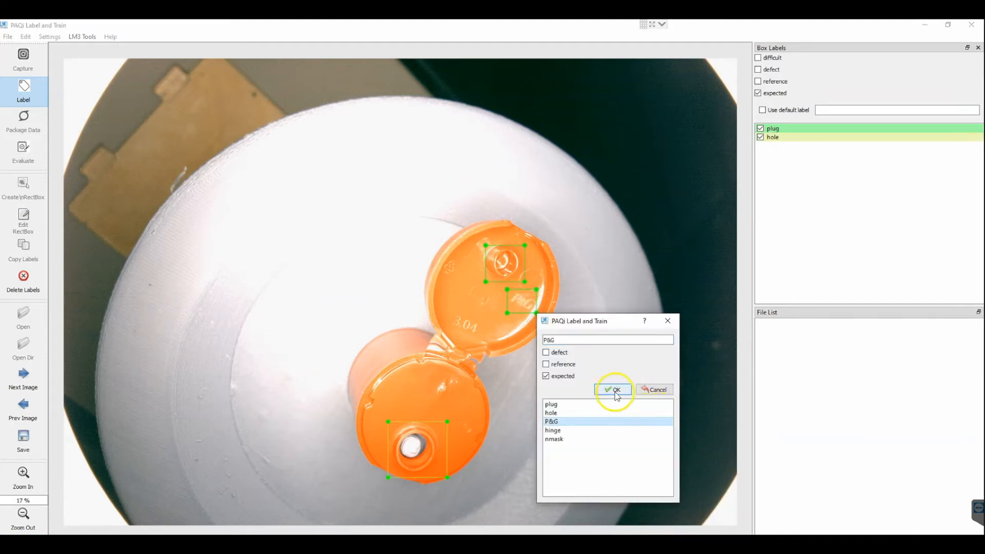
pyautogui.click(612, 389)
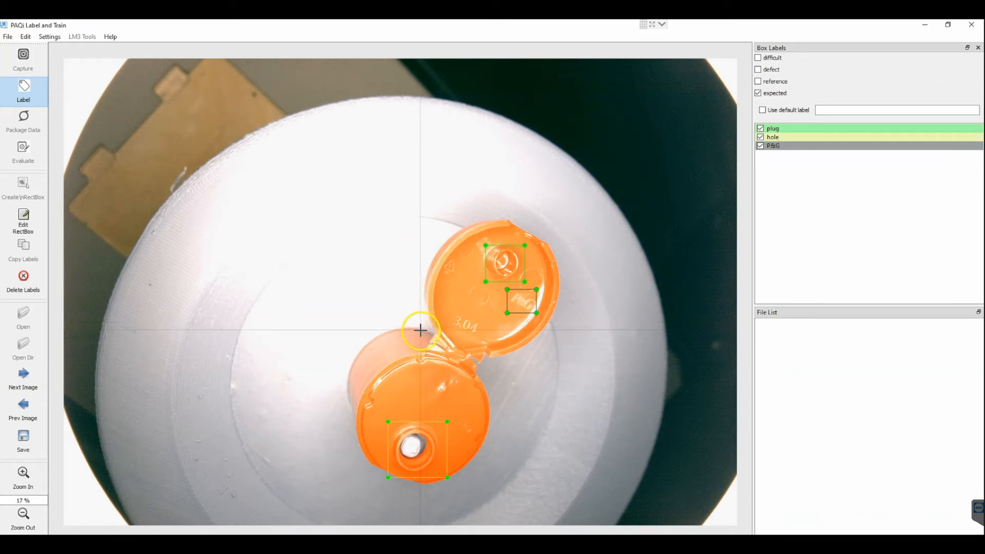
# Step: Add two crack defect boxes at the hinge, save, and close the labelling tool
pyautogui.moveTo(423, 332); pyautogui.dragTo(455, 362)
pyautogui.write('c')
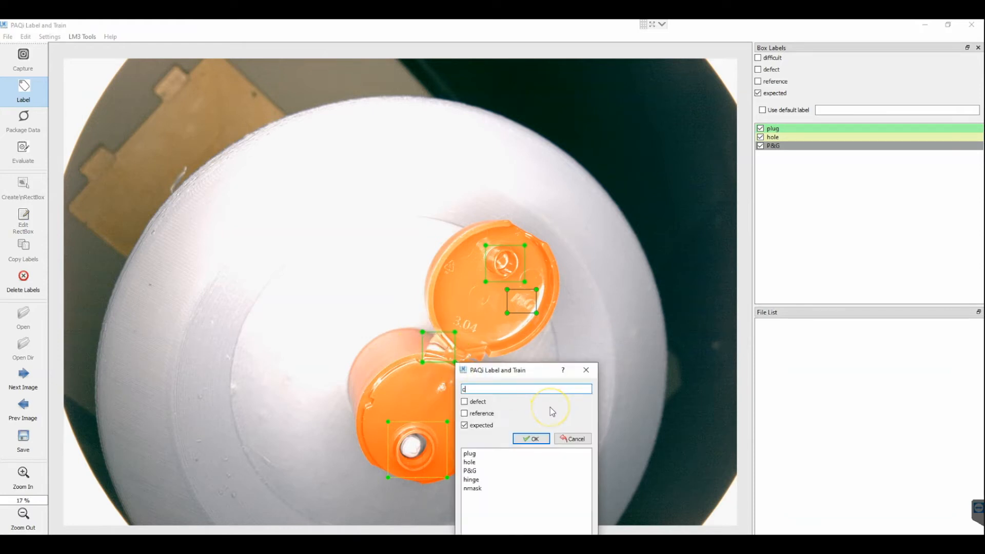
pyautogui.write('rack')
pyautogui.click(471, 403)
pyautogui.click(482, 425)
pyautogui.click(533, 439)
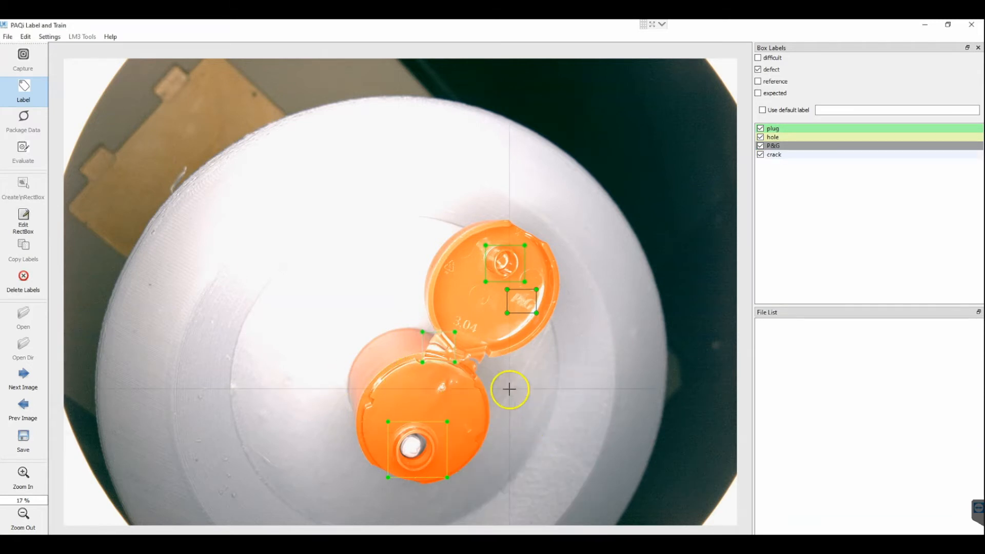
pyautogui.moveTo(462, 348); pyautogui.dragTo(495, 375)
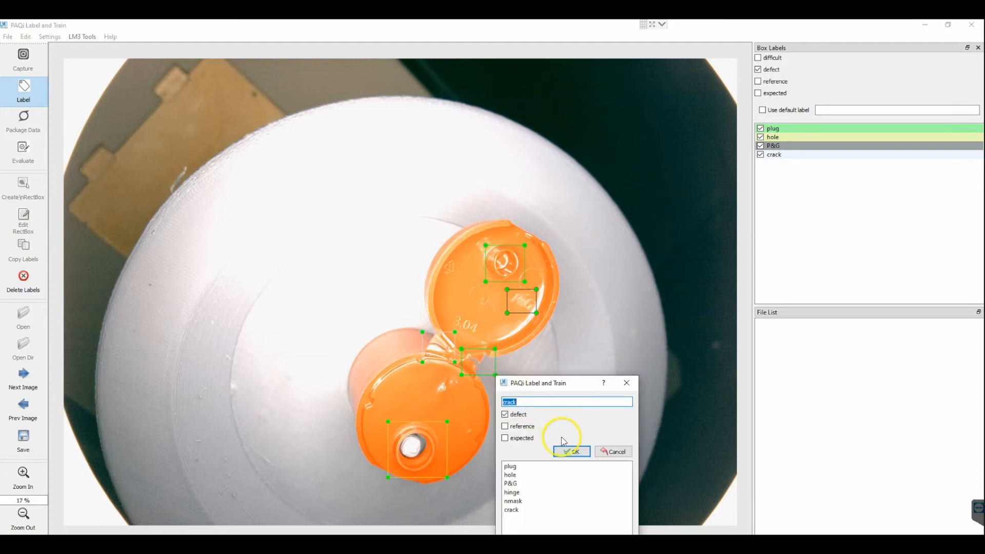
pyautogui.click(567, 449)
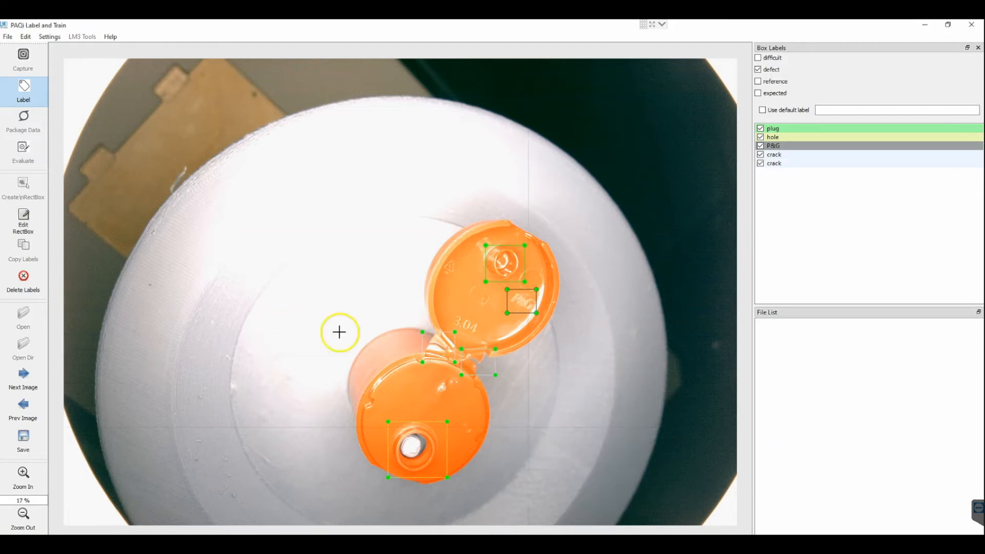
pyautogui.click(27, 442)
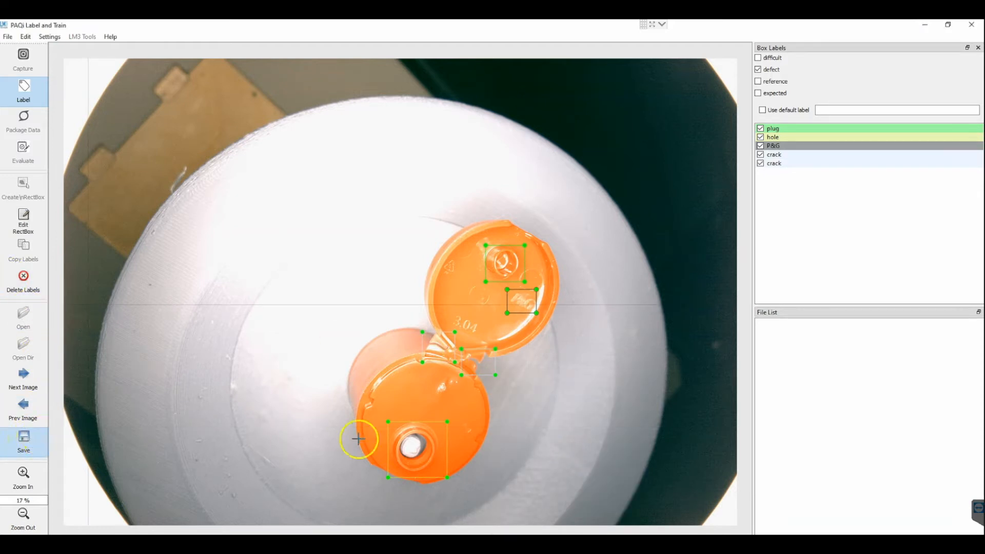
pyautogui.click(971, 25)
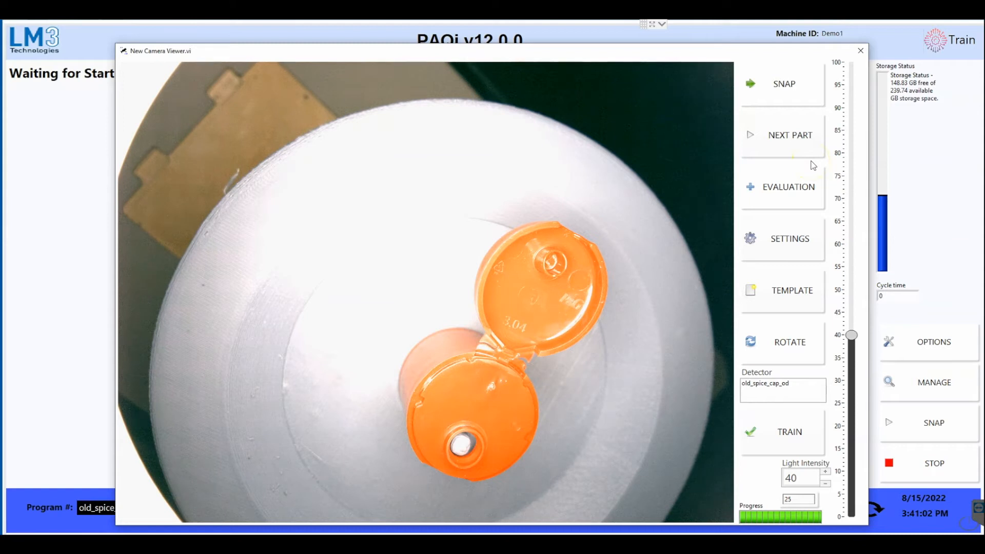
# Step: Snap more open-cap images until the counter reaches 34 and labelling launches
pyautogui.click(797, 102)
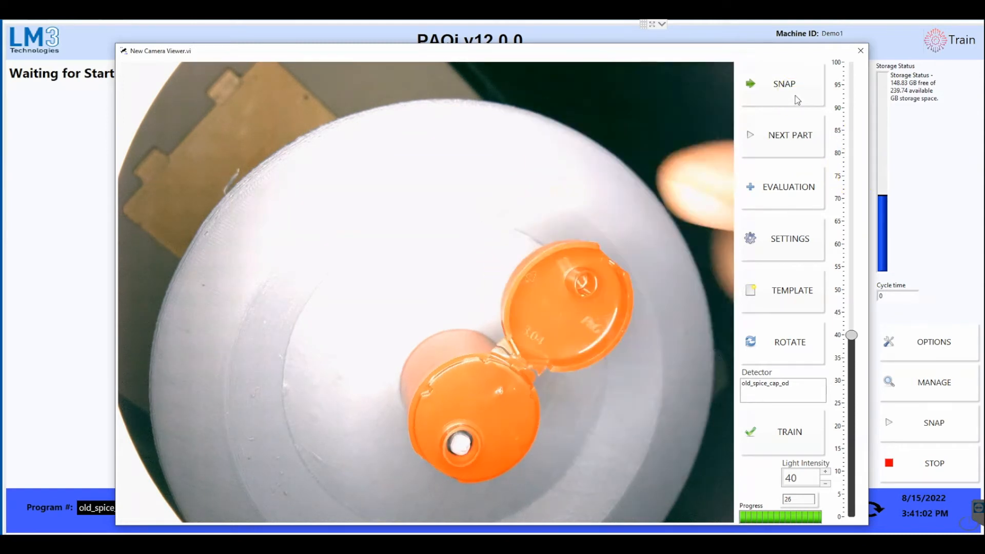
pyautogui.click(803, 189)
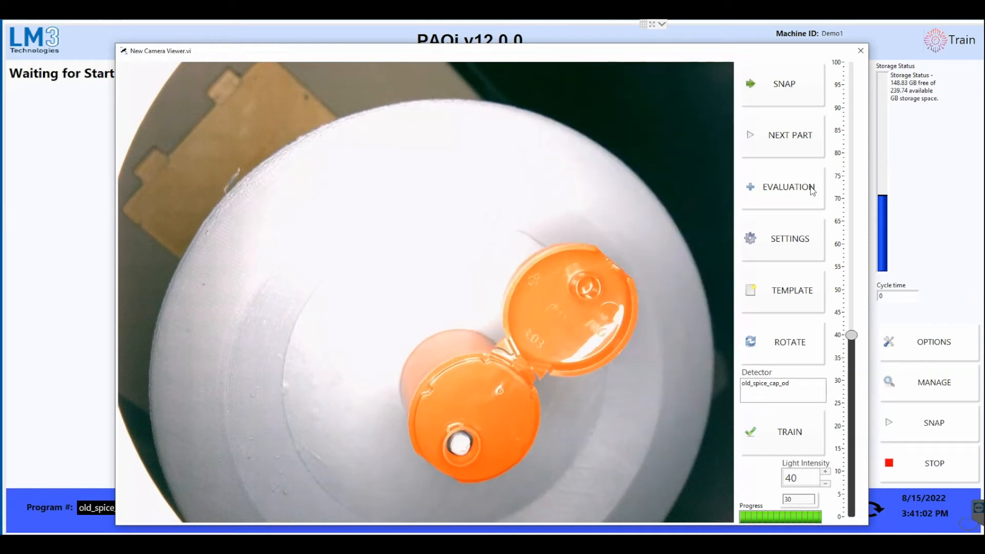
pyautogui.click(785, 92)
pyautogui.click(780, 100)
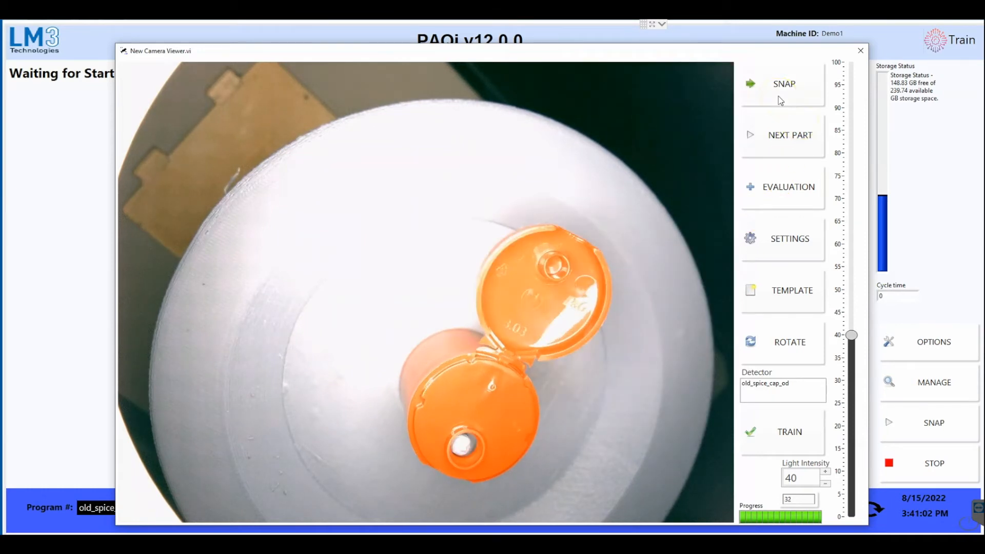
pyautogui.click(778, 97)
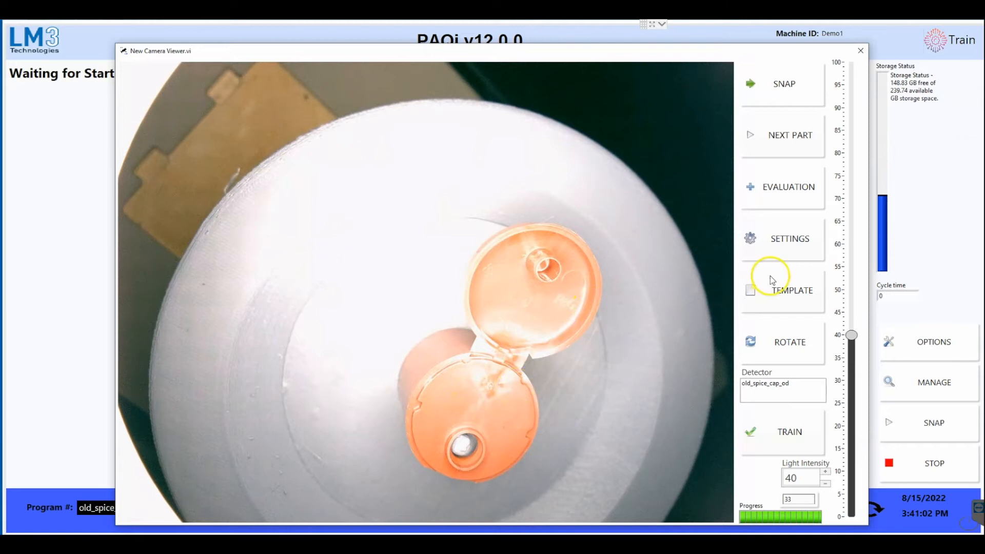
pyautogui.click(796, 99)
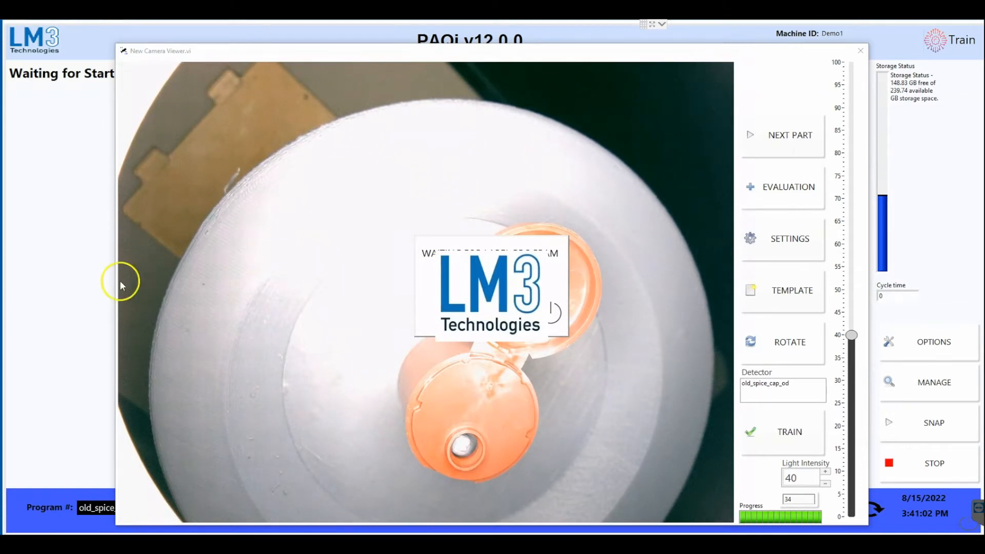
# Step: Box and label the plug on the upper lid and the hole in the lower cap
pyautogui.moveTo(37, 543)
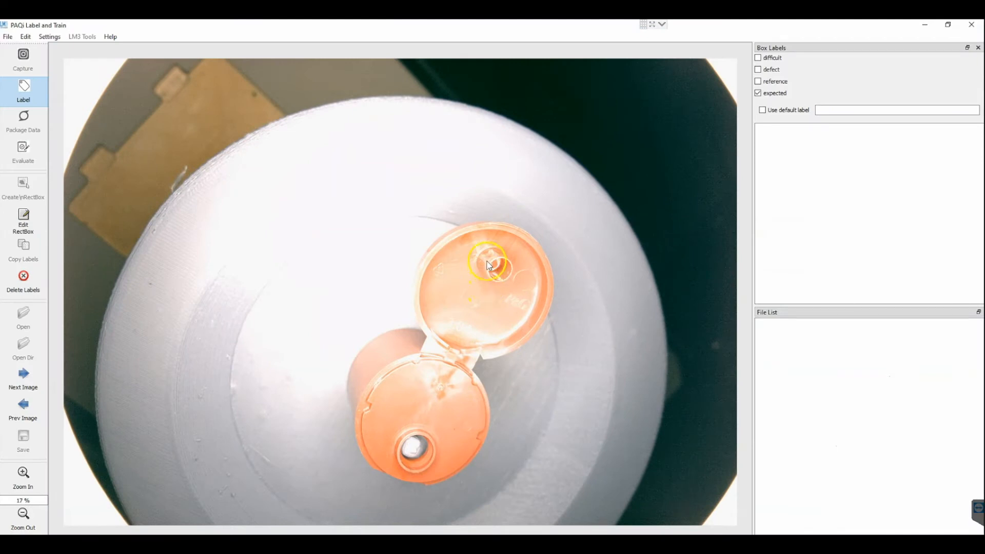
pyautogui.moveTo(479, 247); pyautogui.dragTo(521, 295)
pyautogui.click(561, 388)
pyautogui.click(584, 370)
pyautogui.moveTo(388, 428); pyautogui.dragTo(444, 478)
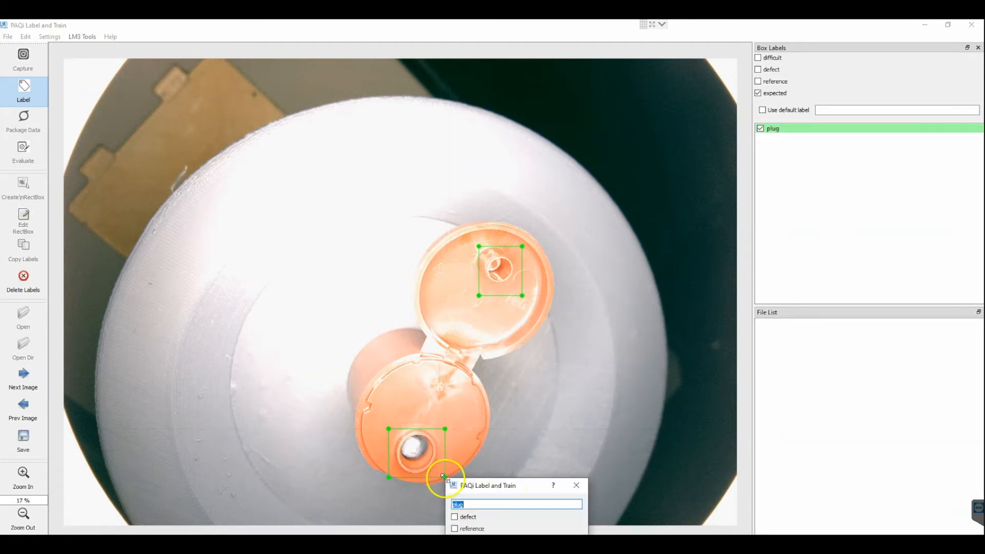
pyautogui.moveTo(528, 493); pyautogui.dragTo(699, 360)
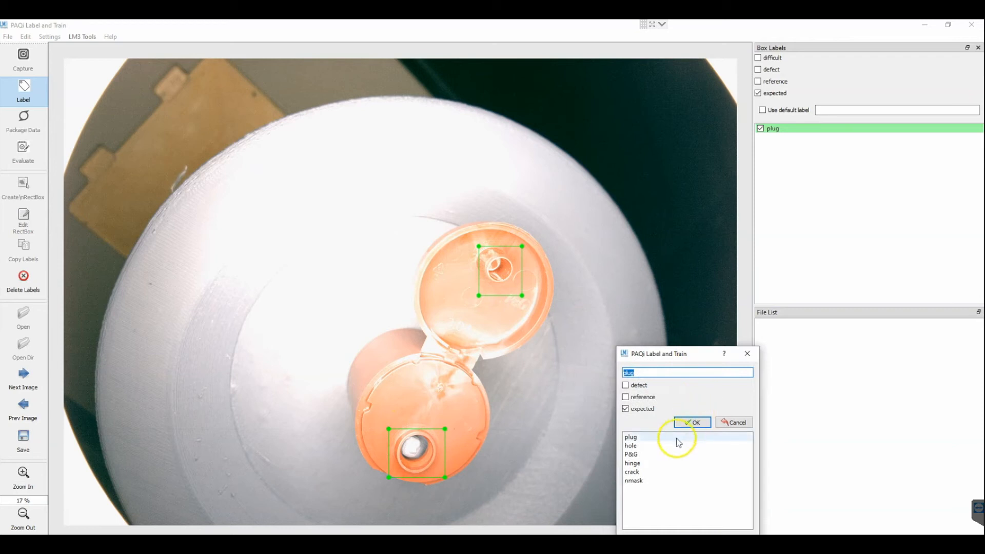
pyautogui.click(653, 445)
pyautogui.click(685, 423)
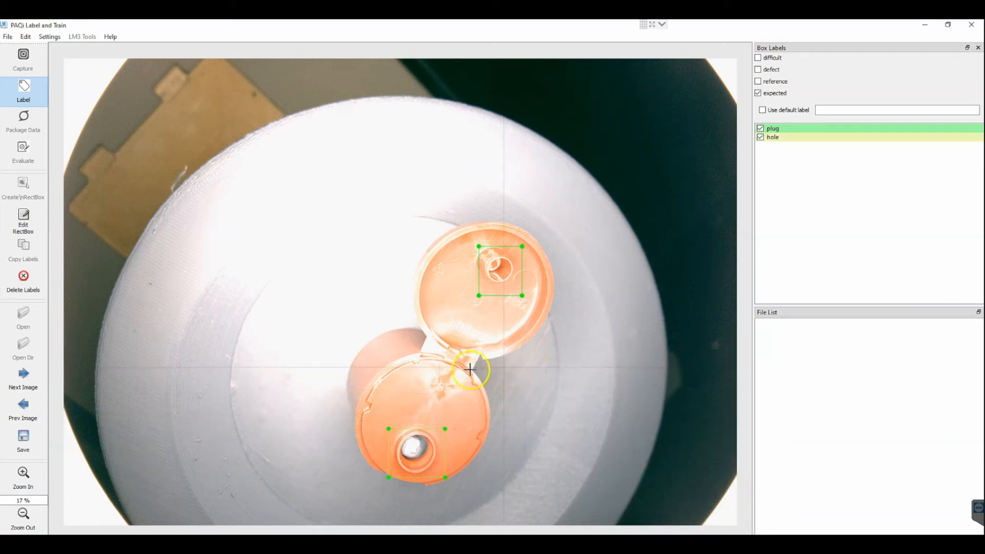
# Step: Add hinge, P&G and a discoloration defect box, then save the labels
pyautogui.moveTo(418, 338); pyautogui.dragTo(480, 370)
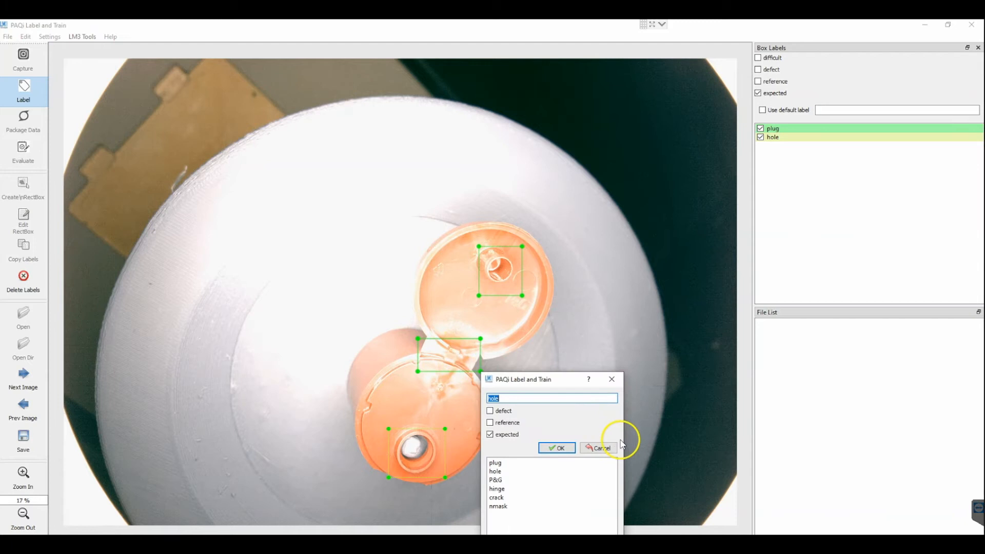
pyautogui.click(500, 489)
pyautogui.click(553, 448)
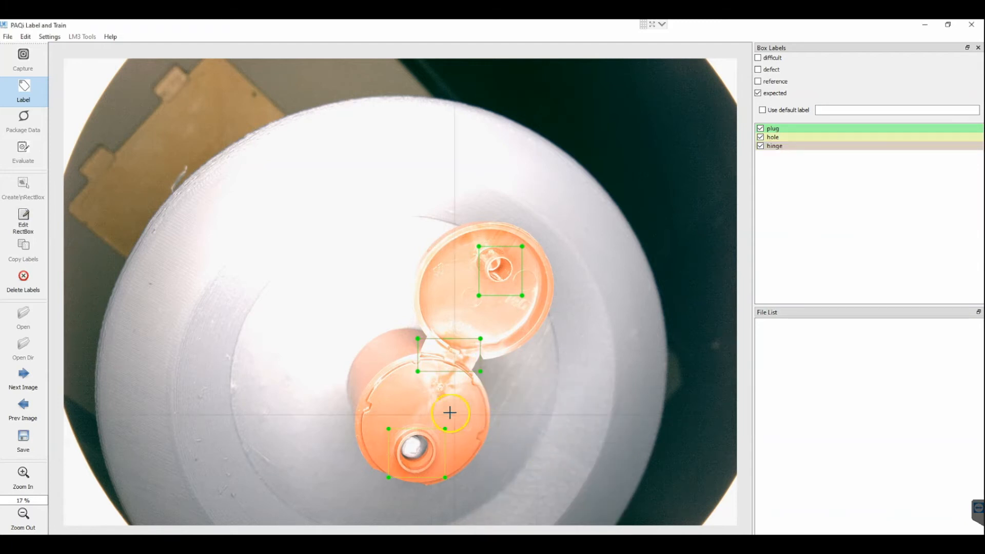
pyautogui.moveTo(504, 292); pyautogui.dragTo(531, 311)
pyautogui.click(576, 419)
pyautogui.click(593, 389)
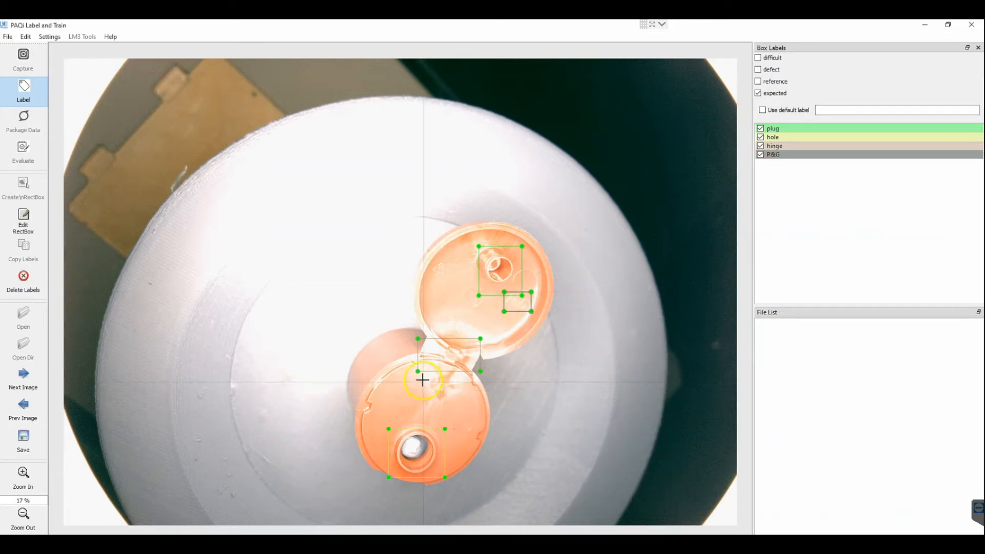
pyautogui.moveTo(420, 371); pyautogui.dragTo(462, 401)
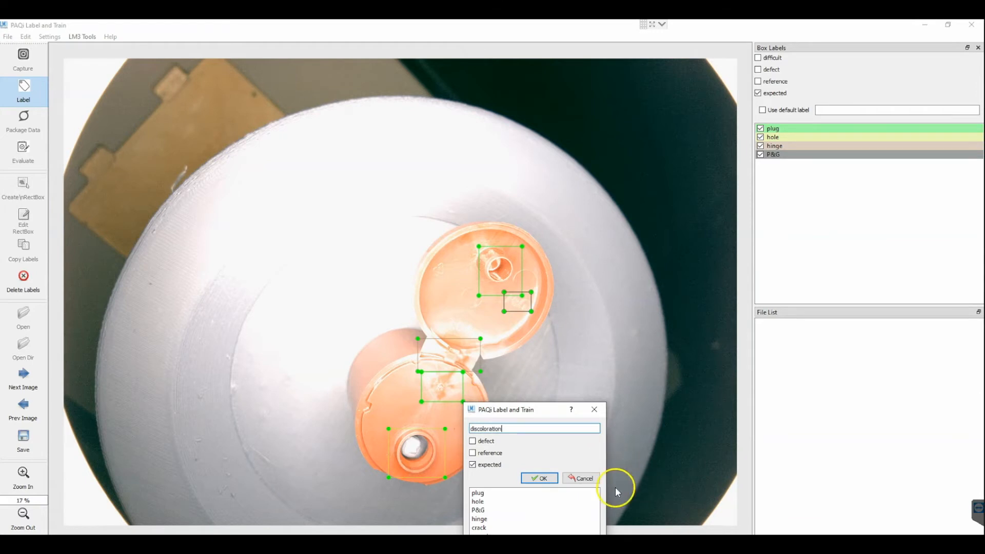
pyautogui.click(491, 442)
pyautogui.click(534, 476)
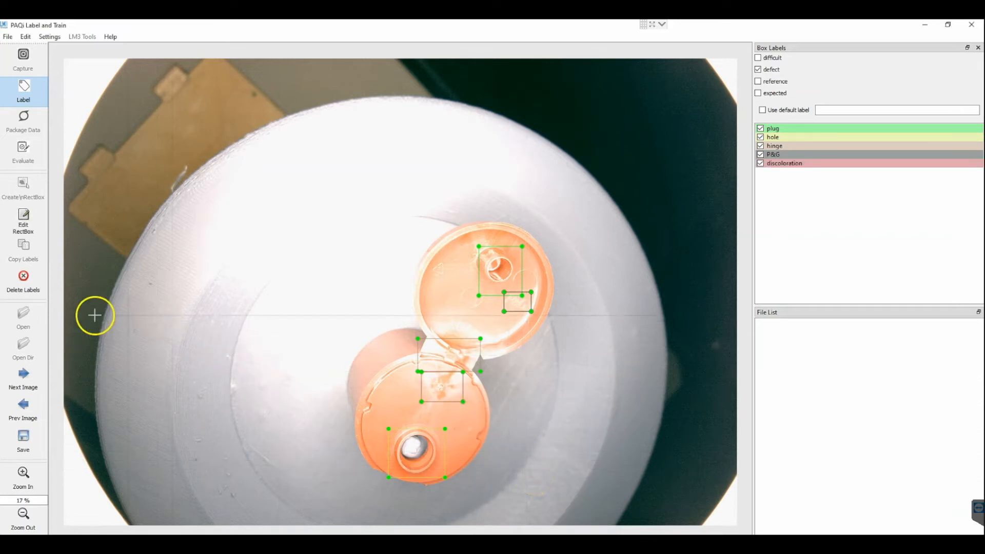
pyautogui.click(23, 436)
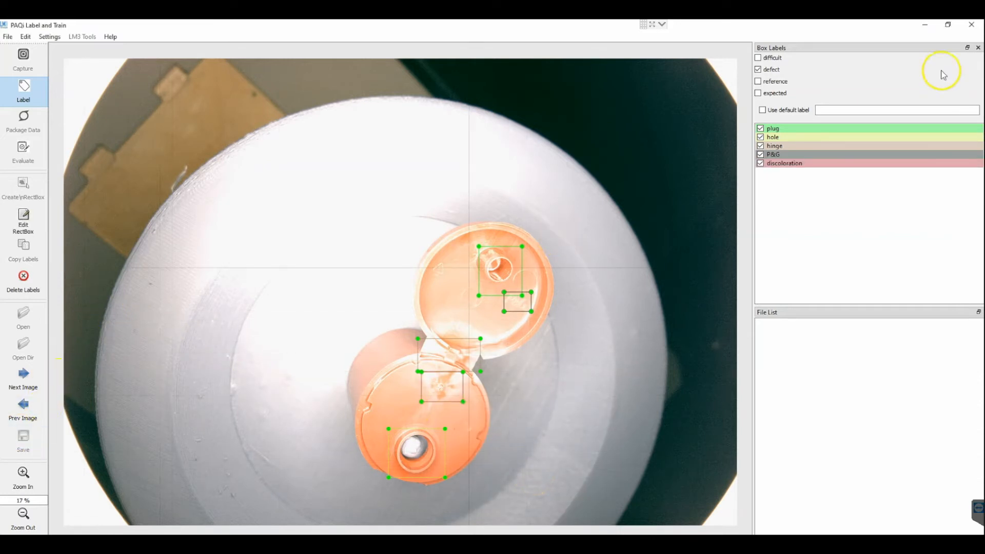
# Step: Leave labelling, snap one more cap image to reach 46, and reopen Label and Train
pyautogui.click(973, 27)
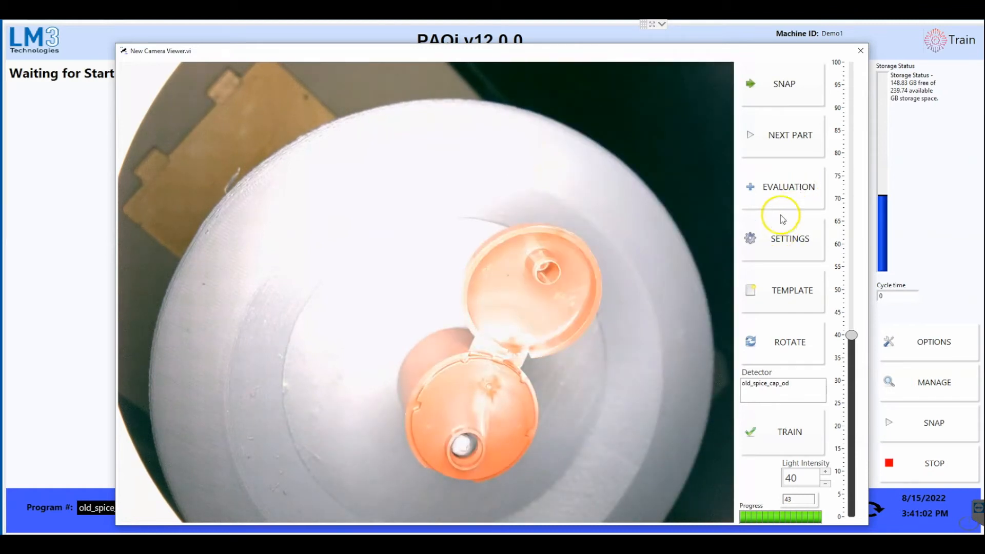
pyautogui.click(784, 91)
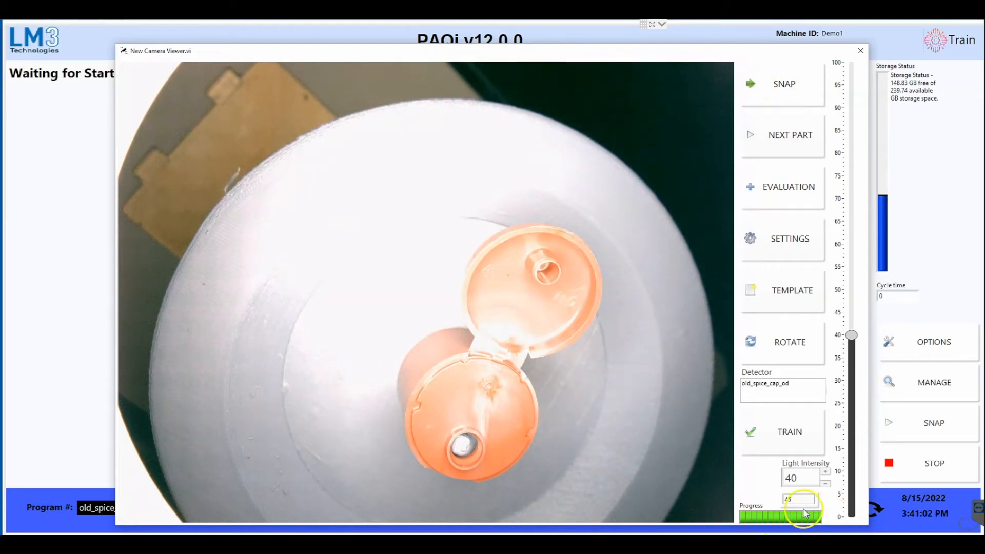
pyautogui.click(793, 429)
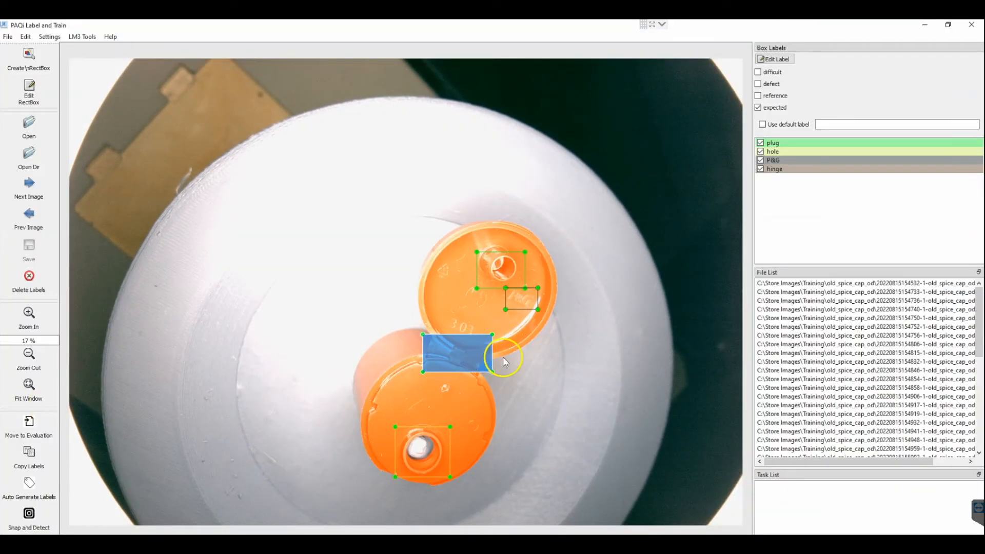
# Step: Page forward through eight training images, then step back one
pyautogui.click(34, 184)
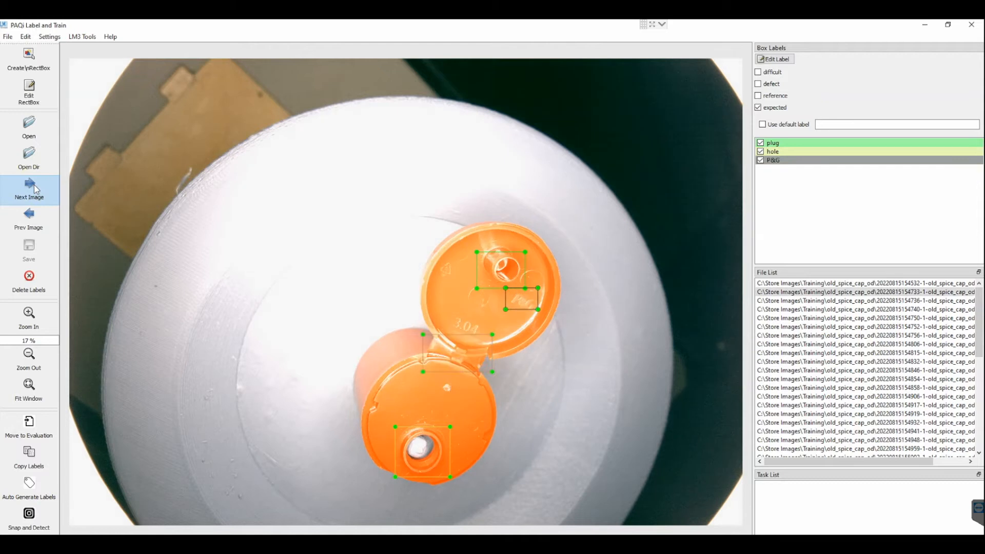
pyautogui.click(34, 185)
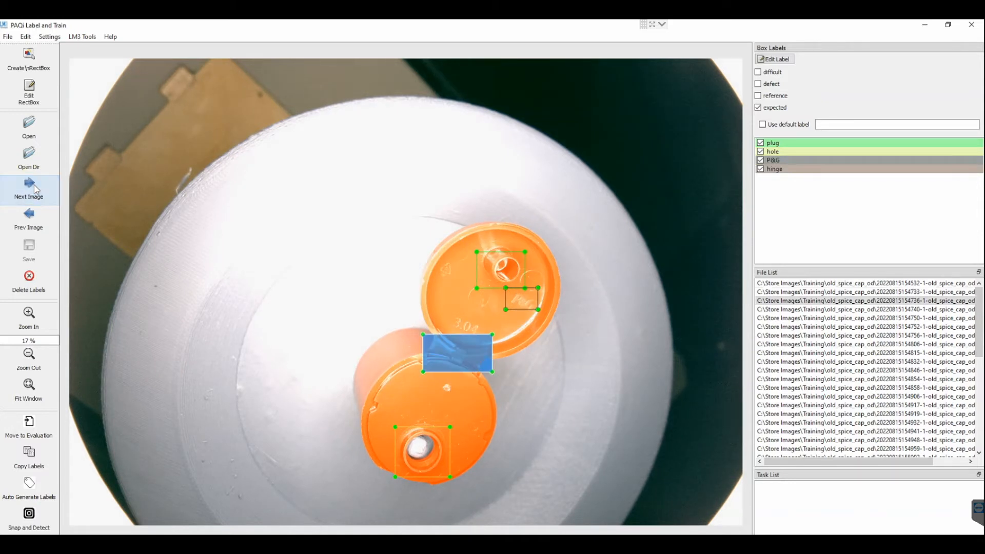
pyautogui.click(34, 185)
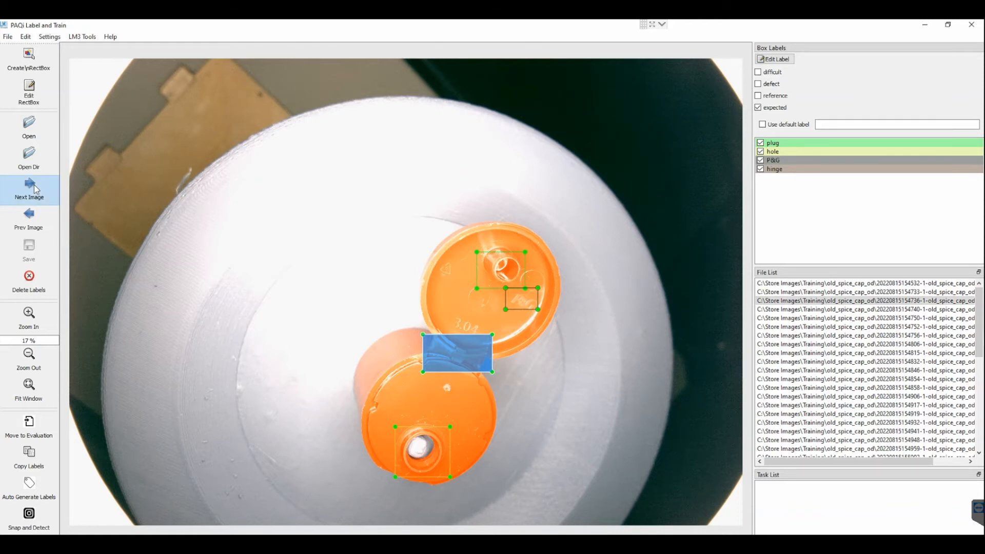
pyautogui.click(34, 184)
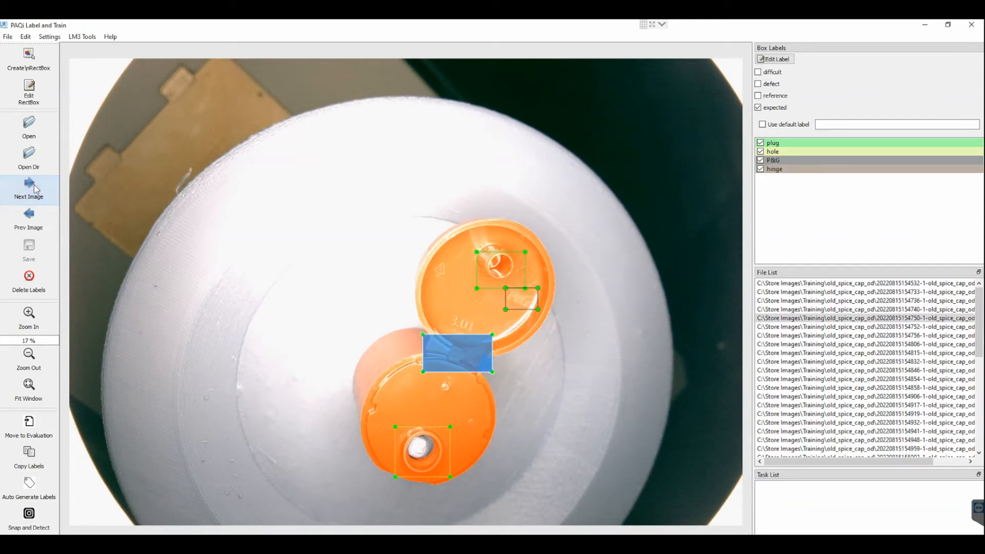
pyautogui.click(34, 185)
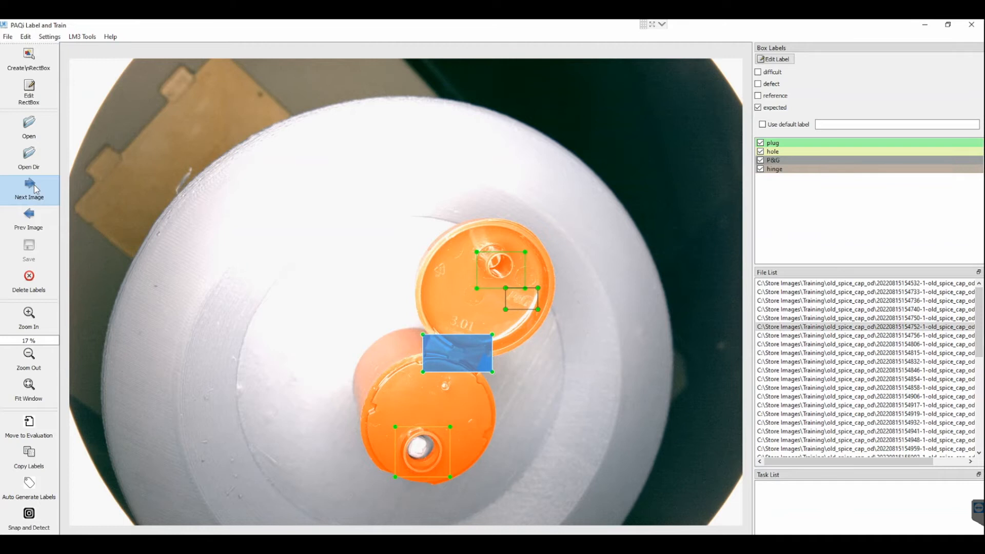
pyautogui.click(34, 184)
pyautogui.click(34, 185)
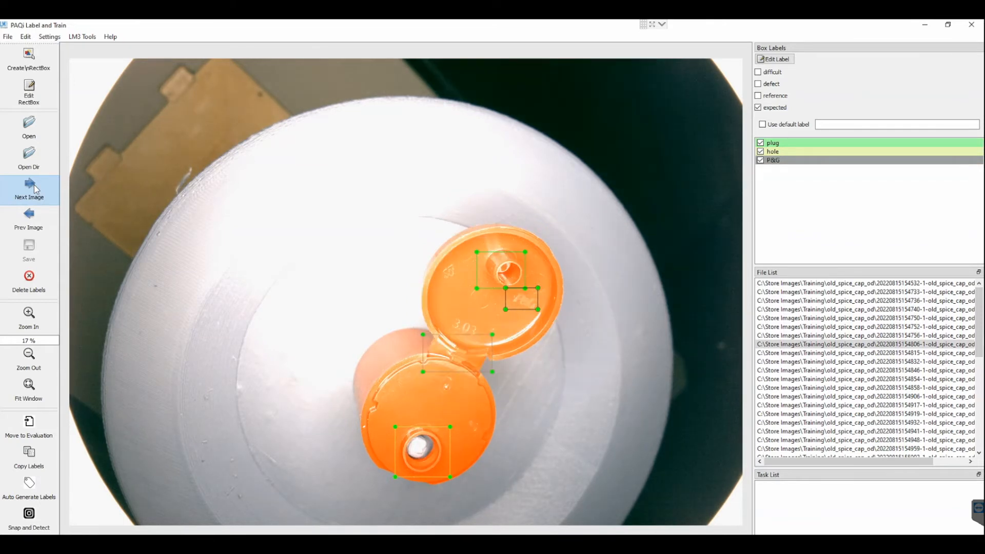
pyautogui.click(34, 184)
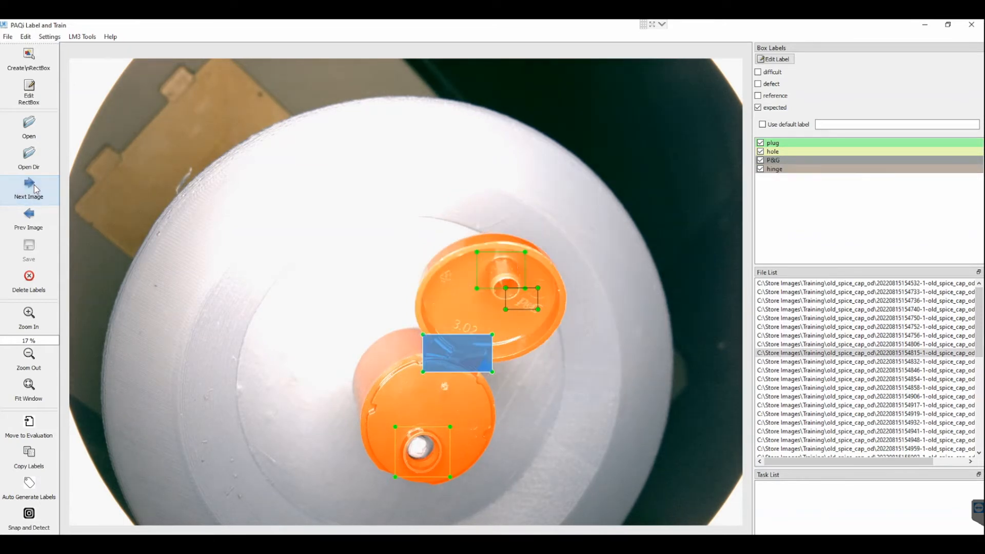
pyautogui.click(33, 225)
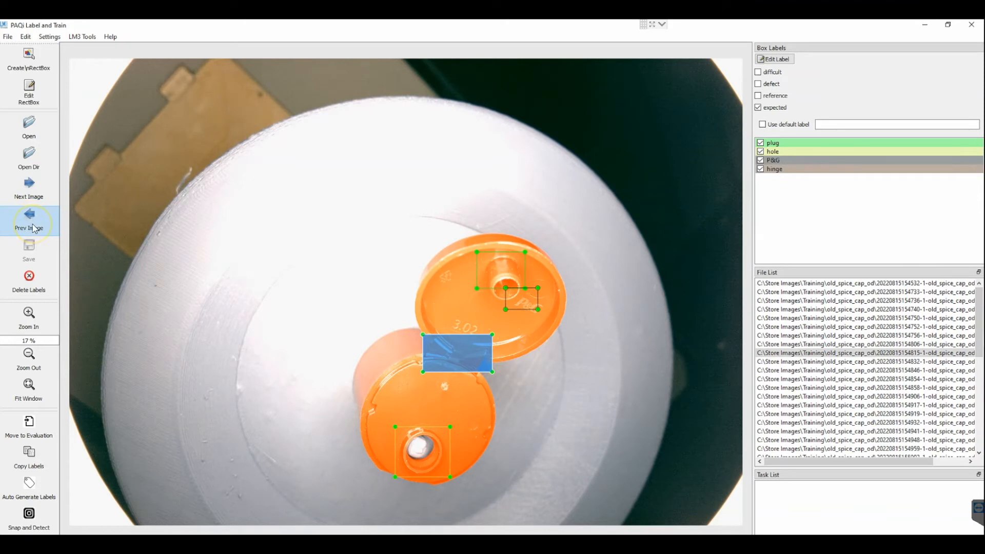
# Step: Realign the plug, hinge and lower hole boxes on this cap image
pyautogui.click(522, 277)
pyautogui.moveTo(522, 276); pyautogui.dragTo(530, 304)
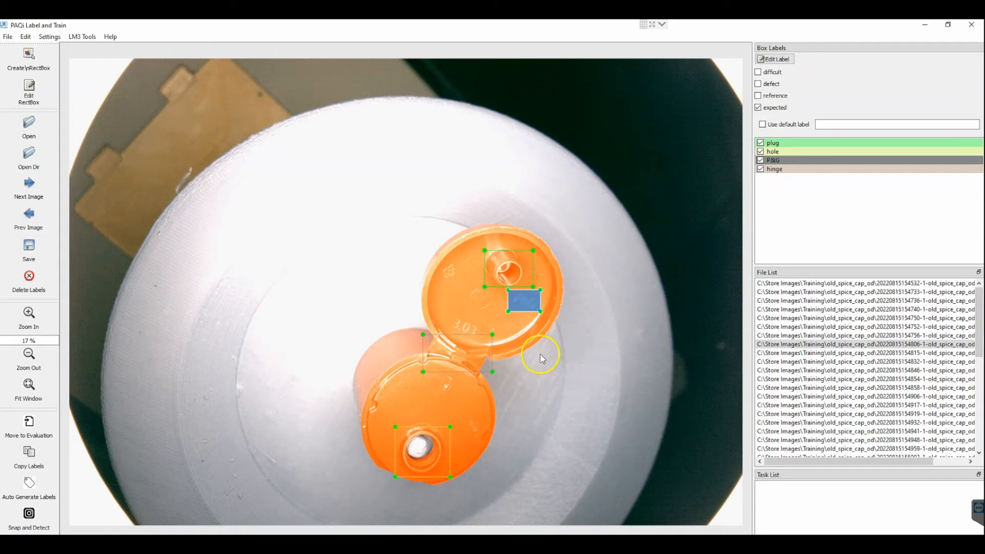
pyautogui.click(466, 354)
pyautogui.moveTo(467, 354); pyautogui.dragTo(467, 356)
pyautogui.moveTo(425, 452); pyautogui.dragTo(420, 451)
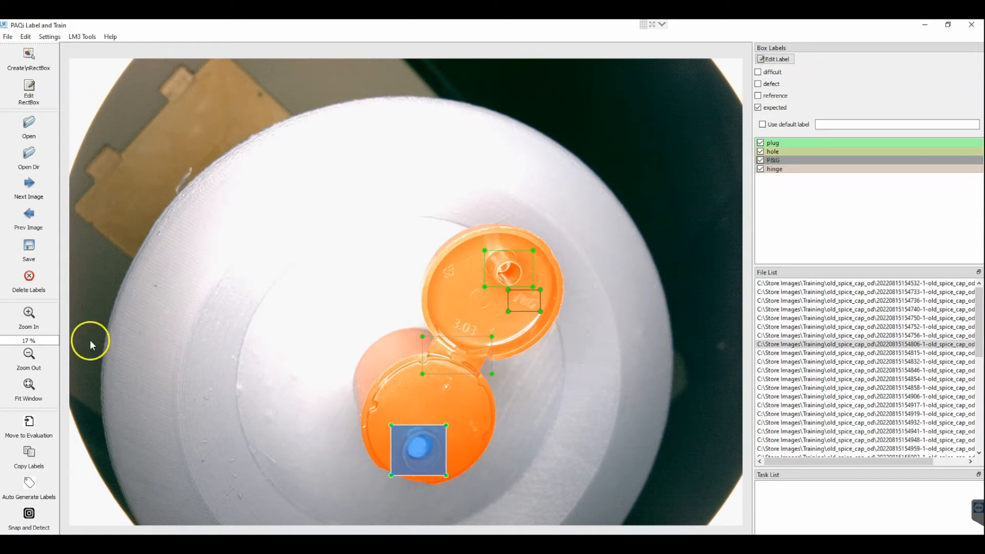
# Step: On the previous image, nudge the plug and hinge boxes into place and check the hole box
pyautogui.click(33, 216)
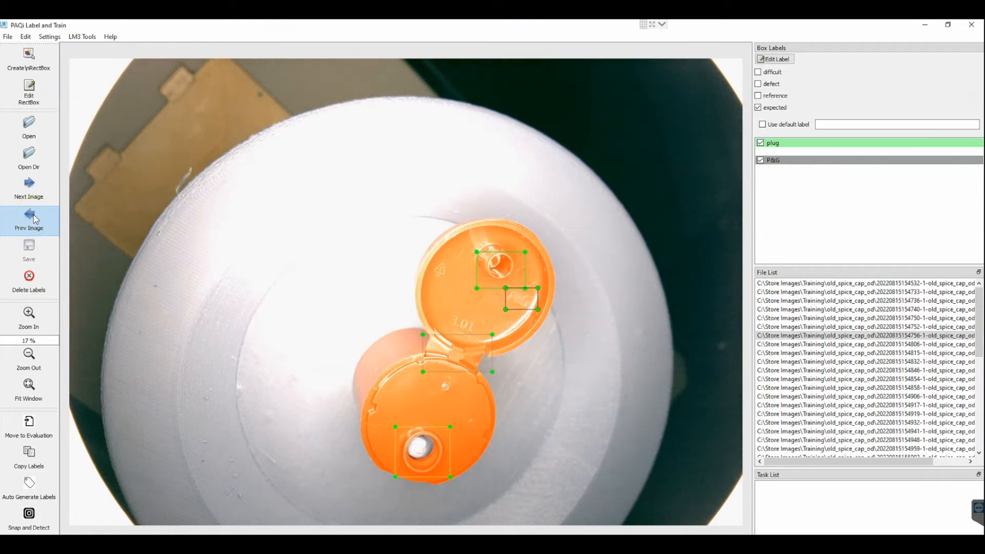
pyautogui.moveTo(503, 267); pyautogui.dragTo(499, 261)
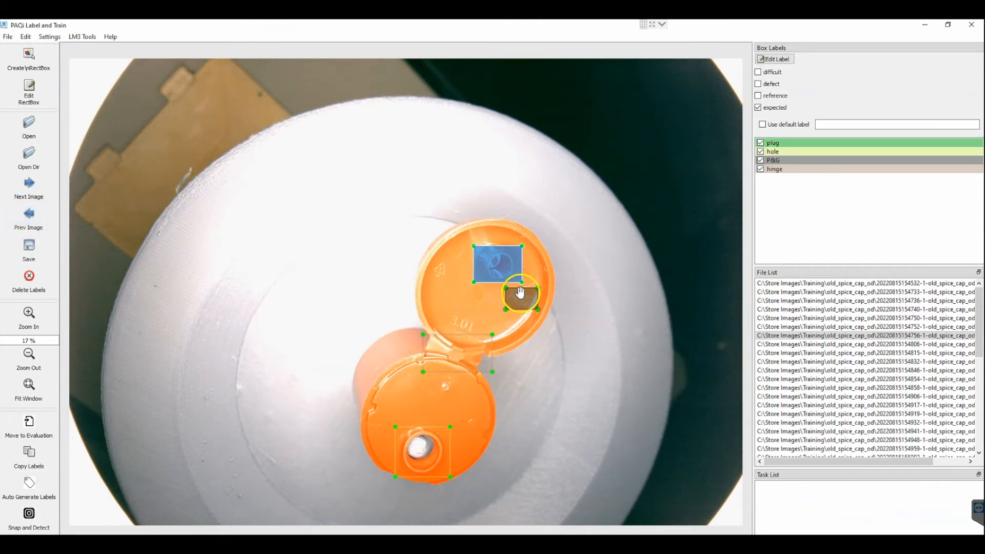
pyautogui.click(519, 292)
pyautogui.moveTo(483, 350); pyautogui.dragTo(477, 352)
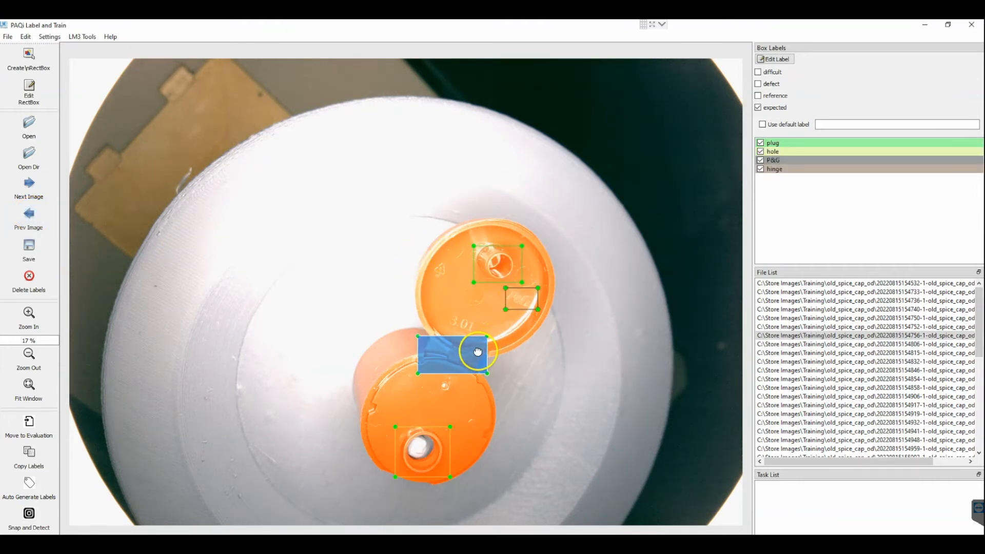
pyautogui.click(422, 450)
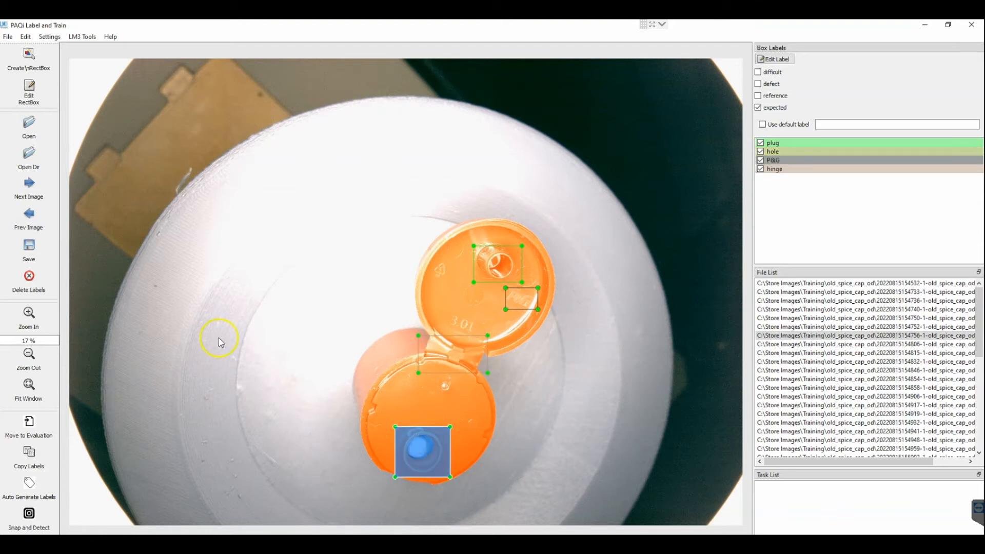
# Step: Move a few images ahead and fit the P&G, plug, hinge and hole boxes onto their features
pyautogui.click(40, 224)
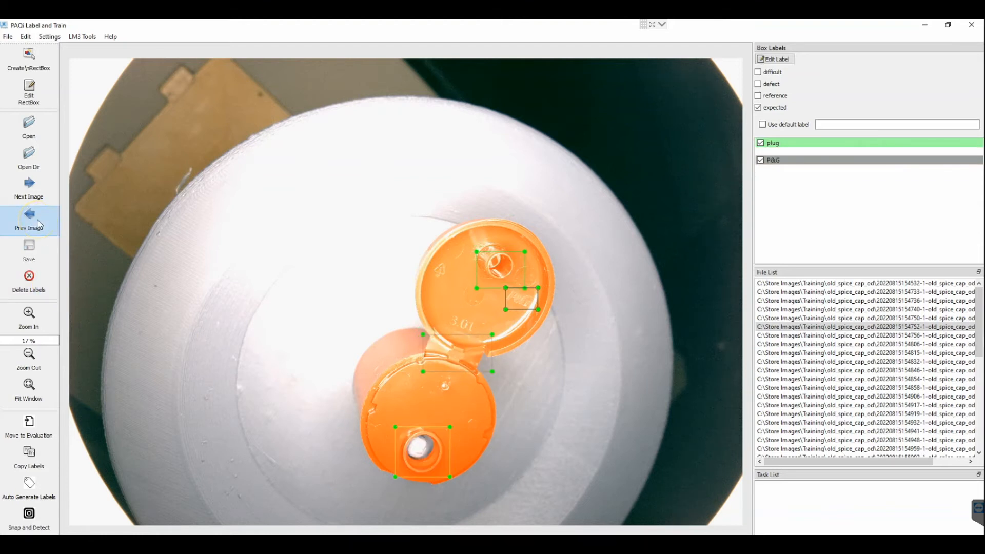
pyautogui.click(33, 189)
pyautogui.click(33, 189)
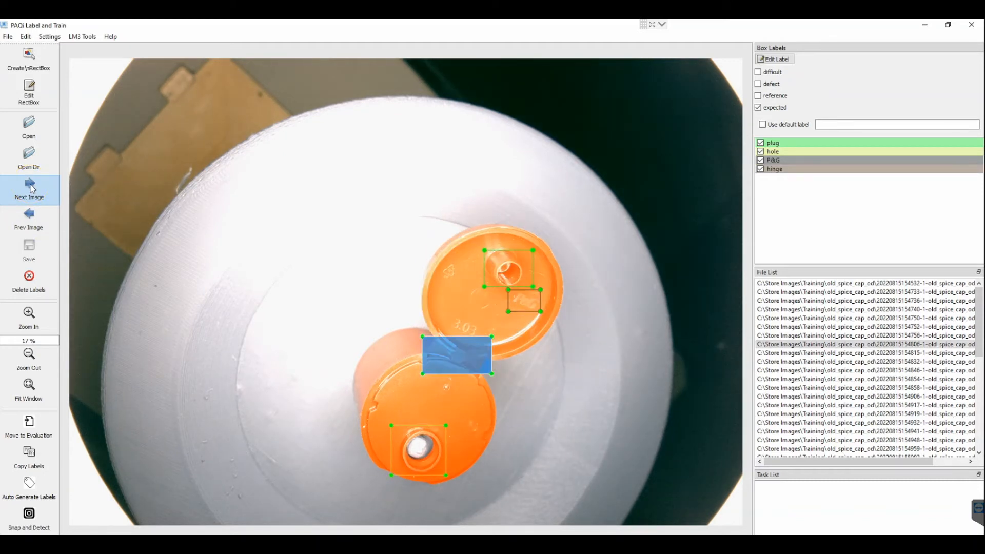
pyautogui.click(33, 188)
pyautogui.click(519, 257)
pyautogui.moveTo(529, 302)
pyautogui.mouseDown()
pyautogui.moveTo(534, 309)
pyautogui.moveTo(520, 284)
pyautogui.moveTo(526, 299)
pyautogui.mouseUp()
pyautogui.moveTo(460, 352); pyautogui.dragTo(458, 354)
pyautogui.click(433, 438)
pyautogui.moveTo(433, 438); pyautogui.dragTo(433, 439)
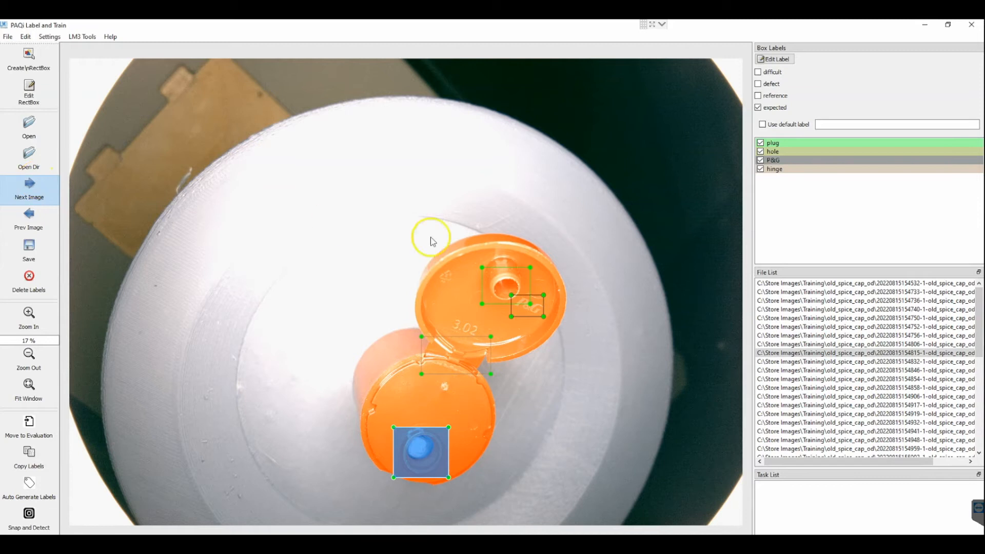
pyautogui.moveTo(515, 270); pyautogui.dragTo(536, 308)
pyautogui.moveTo(488, 362); pyautogui.dragTo(494, 367)
pyautogui.moveTo(434, 447); pyautogui.dragTo(431, 446)
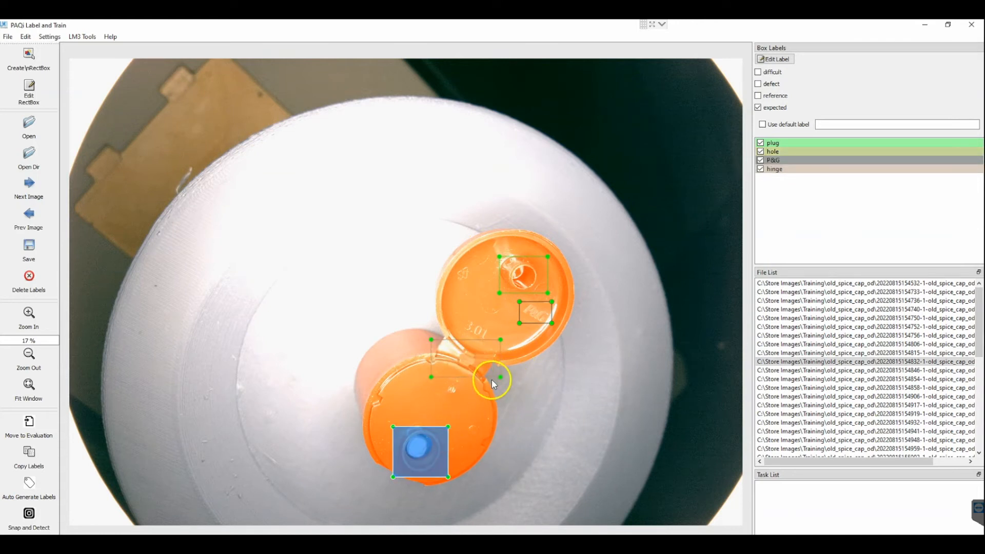
# Step: On the next cap image, align the hinge, plug, P&G and hole boxes
pyautogui.click(24, 188)
pyautogui.moveTo(455, 351); pyautogui.dragTo(456, 352)
pyautogui.moveTo(506, 268); pyautogui.dragTo(517, 266)
pyautogui.moveTo(523, 308); pyautogui.dragTo(530, 314)
pyautogui.moveTo(434, 447); pyautogui.dragTo(432, 447)
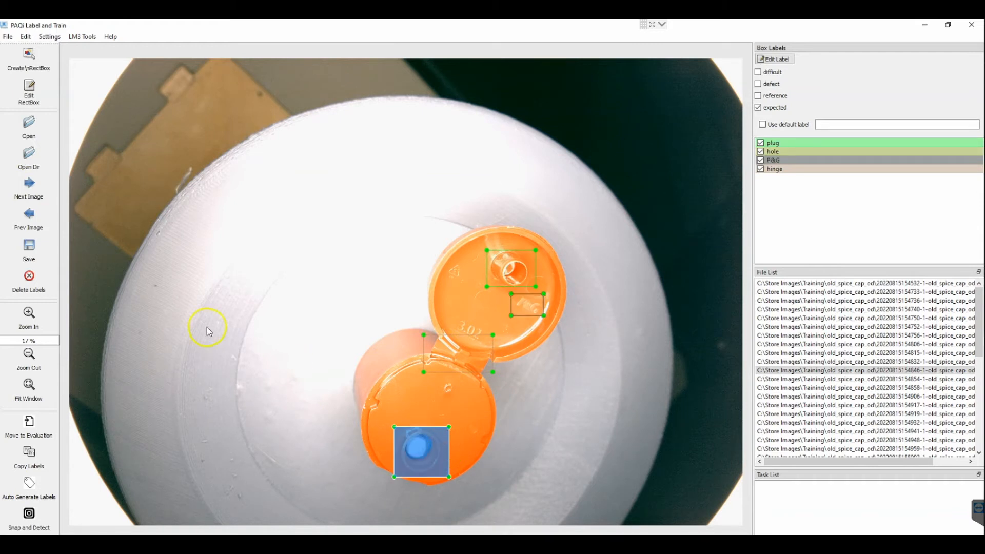
# Step: On the following image, align the P&G, hinge and hole boxes, then advance to the empty nest
pyautogui.click(31, 201)
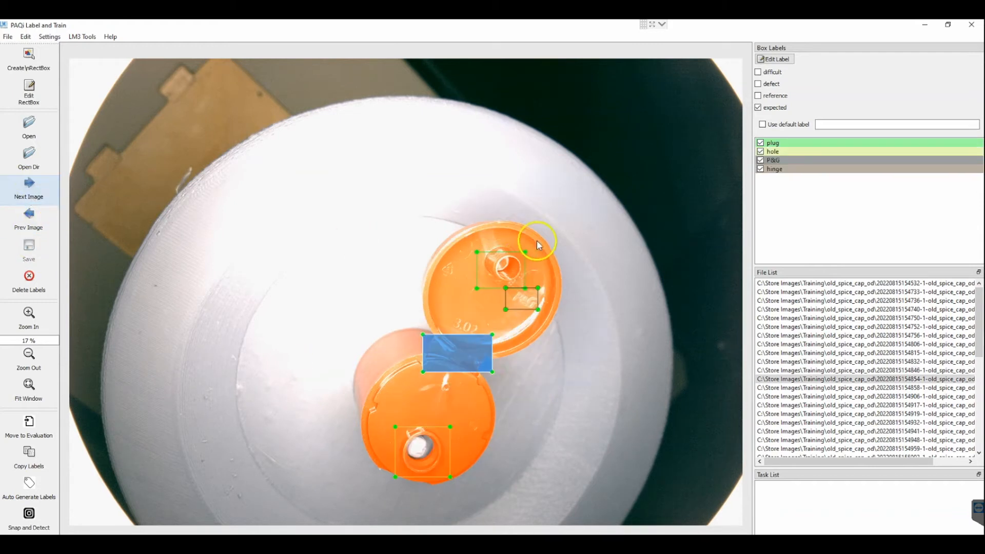
pyautogui.click(502, 267)
pyautogui.moveTo(521, 300); pyautogui.dragTo(524, 302)
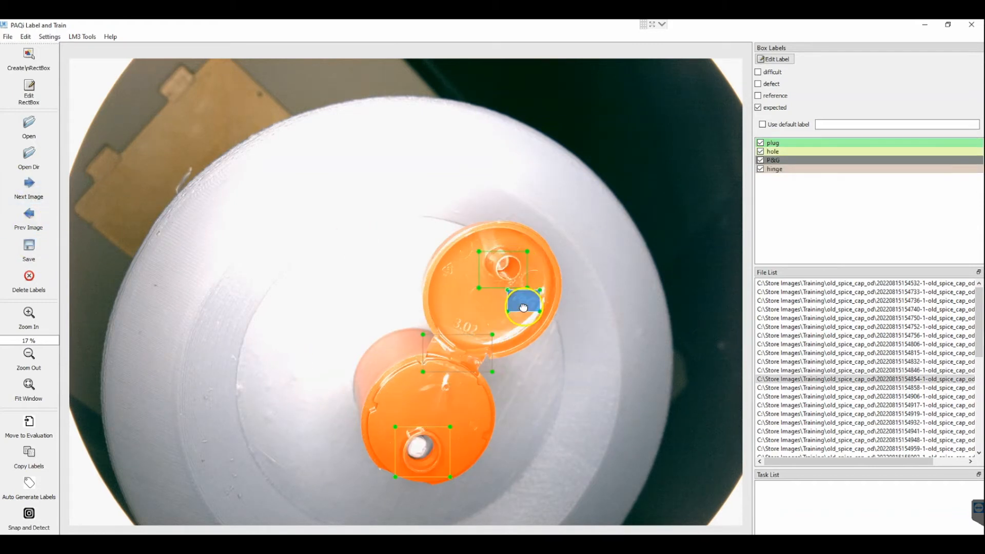
pyautogui.moveTo(477, 359); pyautogui.dragTo(480, 365)
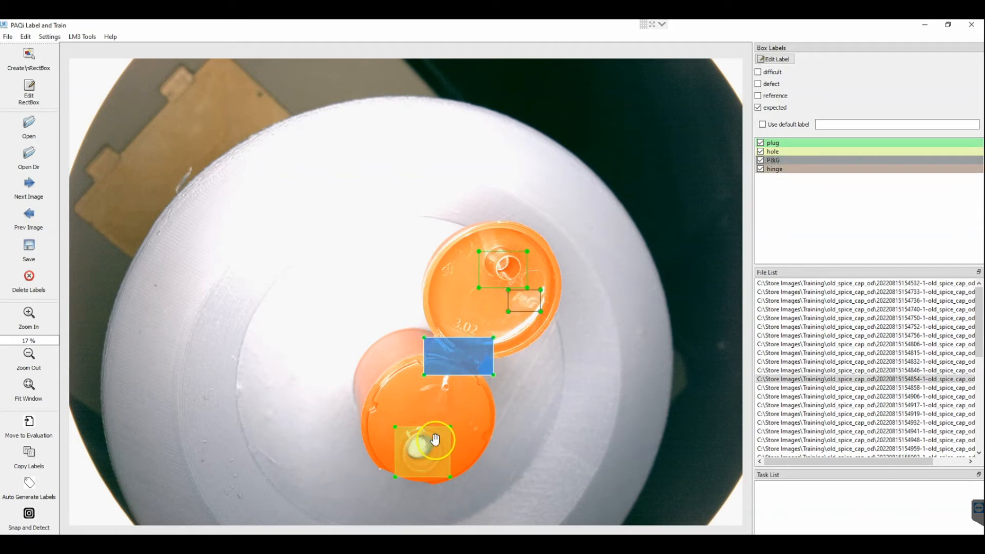
pyautogui.moveTo(431, 441); pyautogui.dragTo(430, 442)
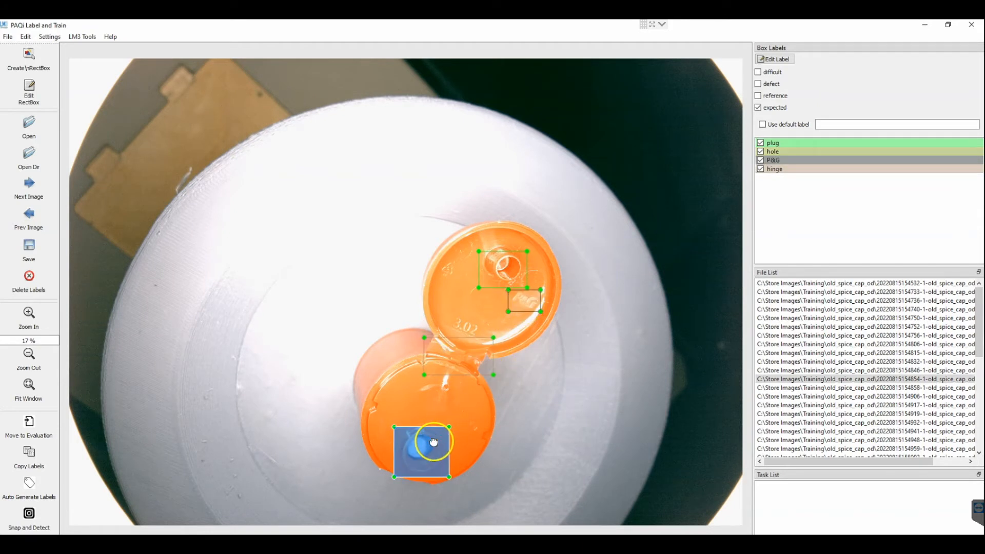
pyautogui.click(43, 185)
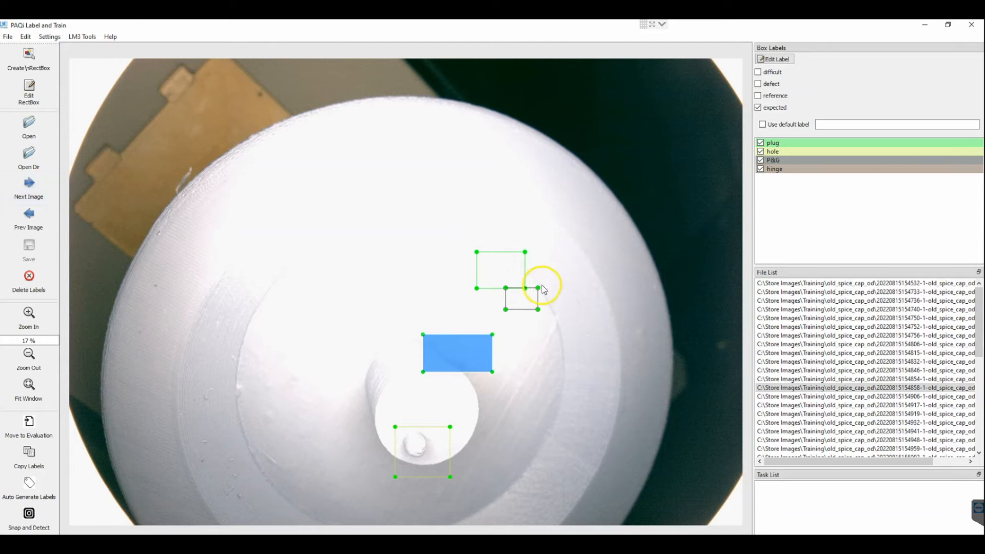
# Step: Delete the four leftover plug, P&G, hinge and hole boxes from the empty-nest image
pyautogui.click(489, 271)
pyautogui.press('Delete')
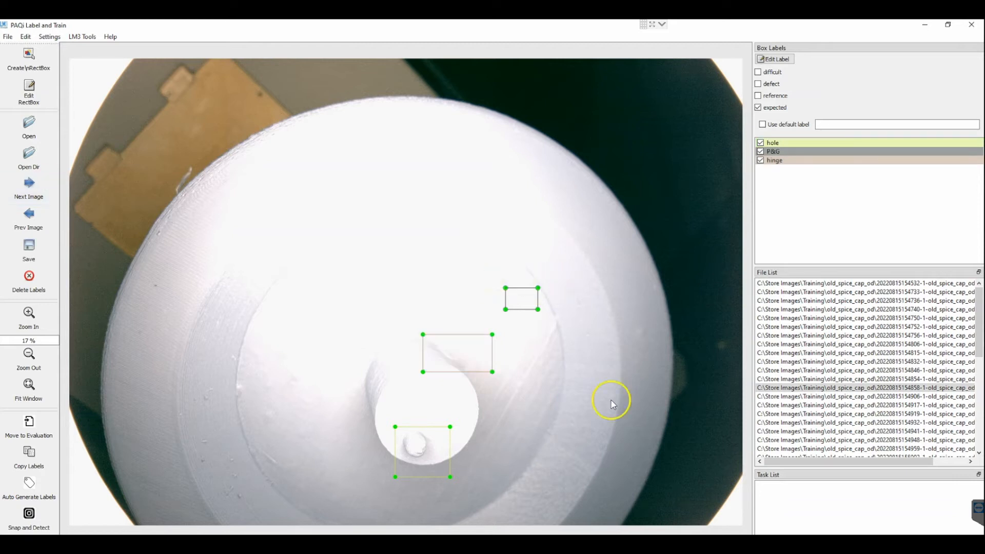
pyautogui.click(524, 298)
pyautogui.press('Delete')
pyautogui.click(479, 356)
pyautogui.press('Delete')
pyautogui.click(435, 448)
pyautogui.press('Delete')
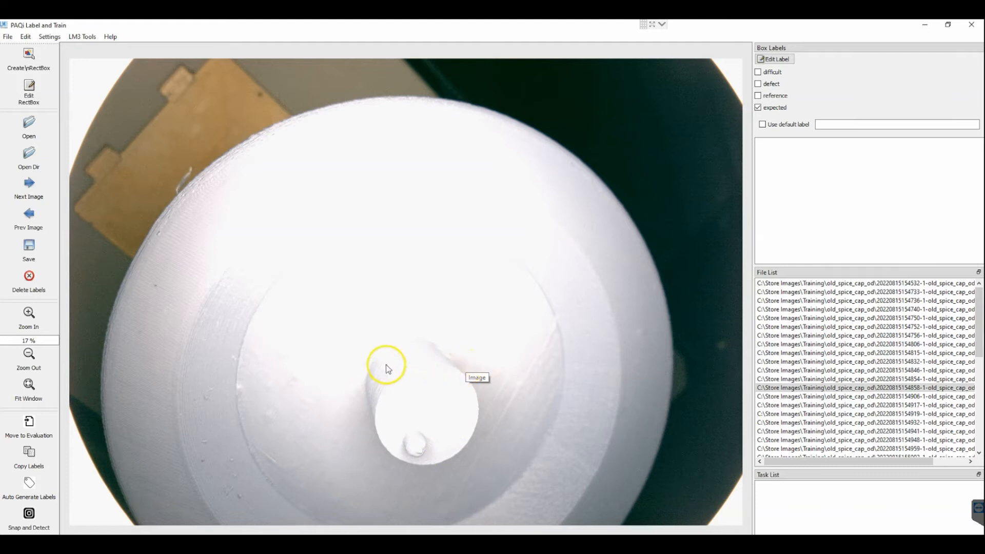
# Step: Draw a rectangle around the empty nest and label it 'nest' as a reference
pyautogui.press('w')
pyautogui.moveTo(358, 348); pyautogui.dragTo(482, 468)
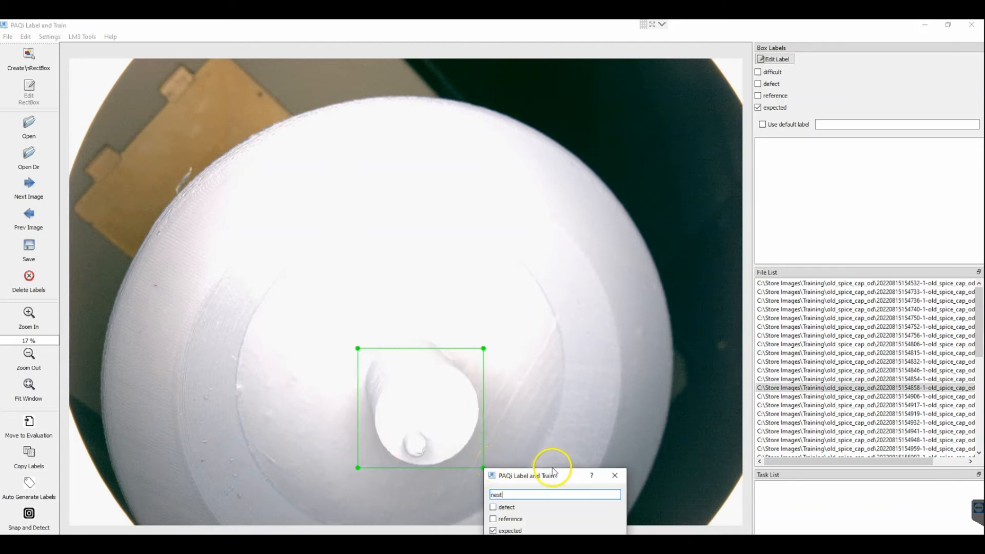
pyautogui.moveTo(554, 481); pyautogui.dragTo(580, 333)
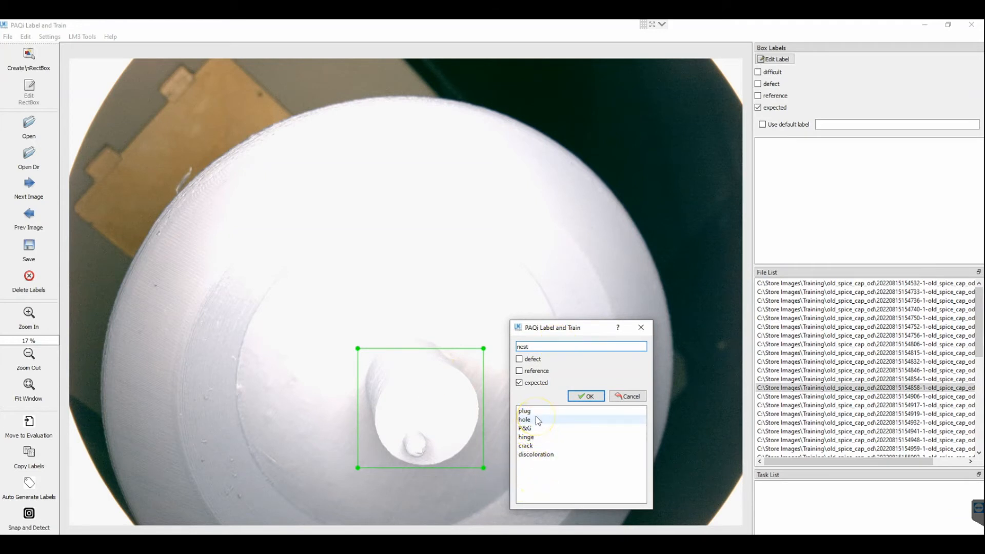
pyautogui.click(521, 372)
pyautogui.click(585, 396)
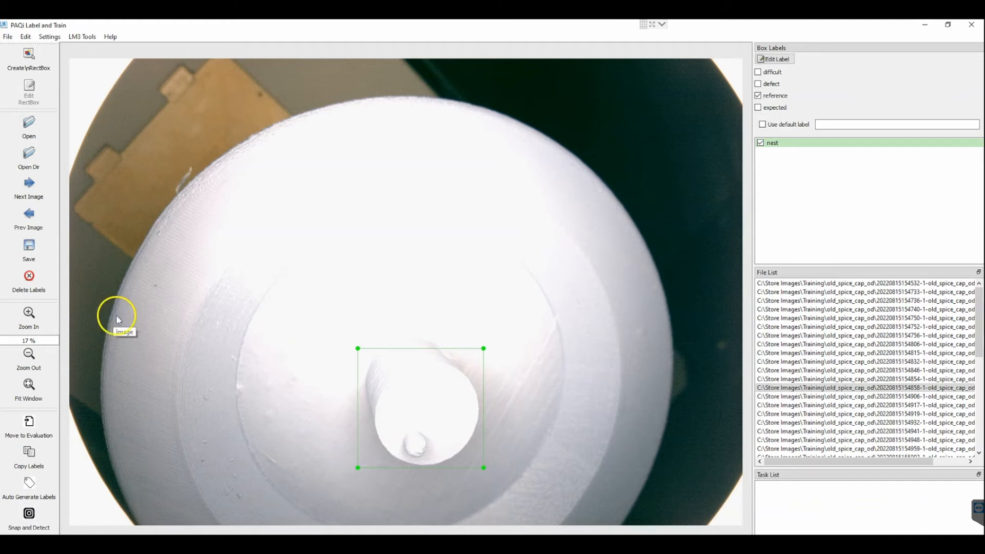
# Step: On the next cap image, move the P&G, plug, hinge and hole boxes onto their features
pyautogui.click(33, 187)
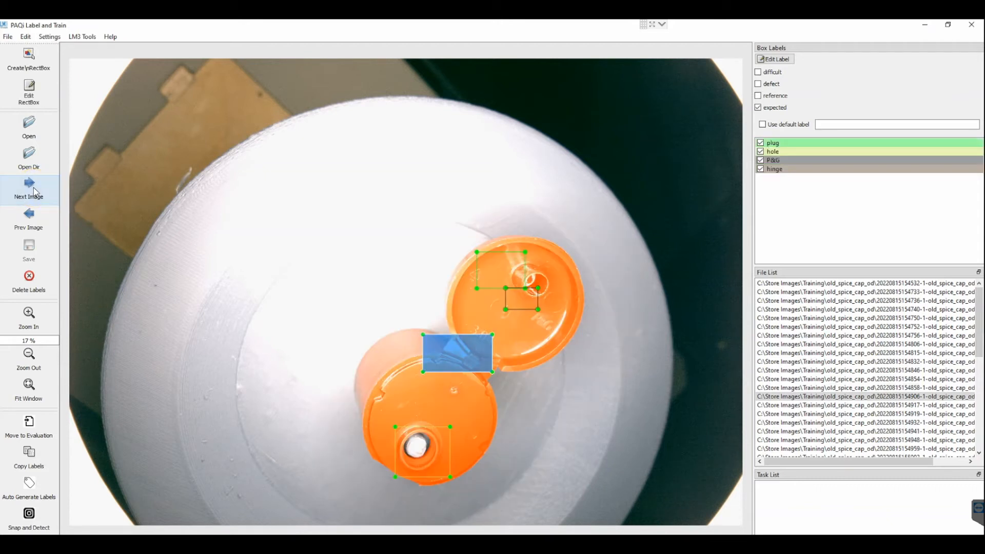
pyautogui.moveTo(524, 299); pyautogui.dragTo(544, 322)
pyautogui.moveTo(518, 279); pyautogui.dragTo(550, 291)
pyautogui.moveTo(484, 355); pyautogui.dragTo(495, 359)
pyautogui.moveTo(443, 444); pyautogui.dragTo(440, 443)
# Step: Step through several more images, adjusting the P&G, plug and hole boxes where misplaced
pyautogui.click(32, 190)
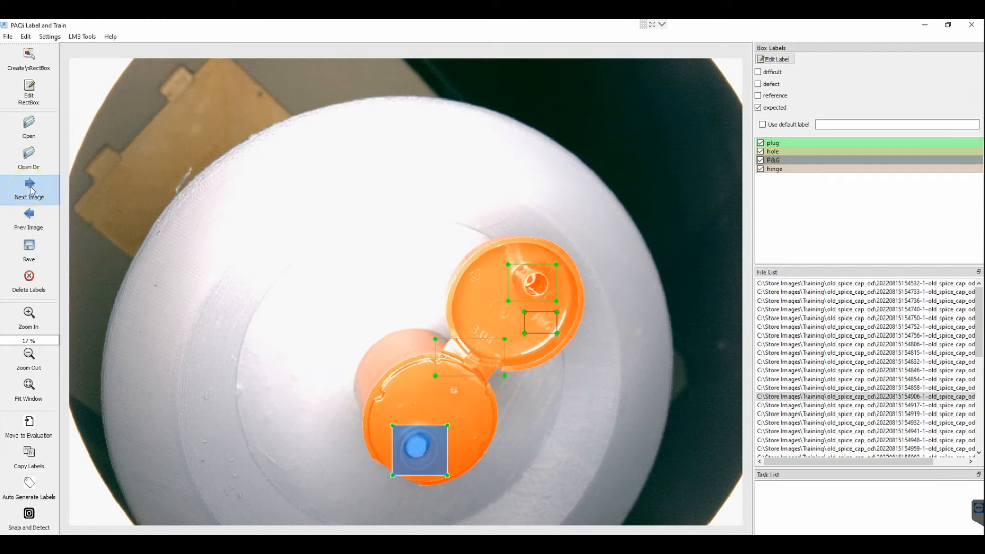
pyautogui.click(57, 200)
pyautogui.click(469, 349)
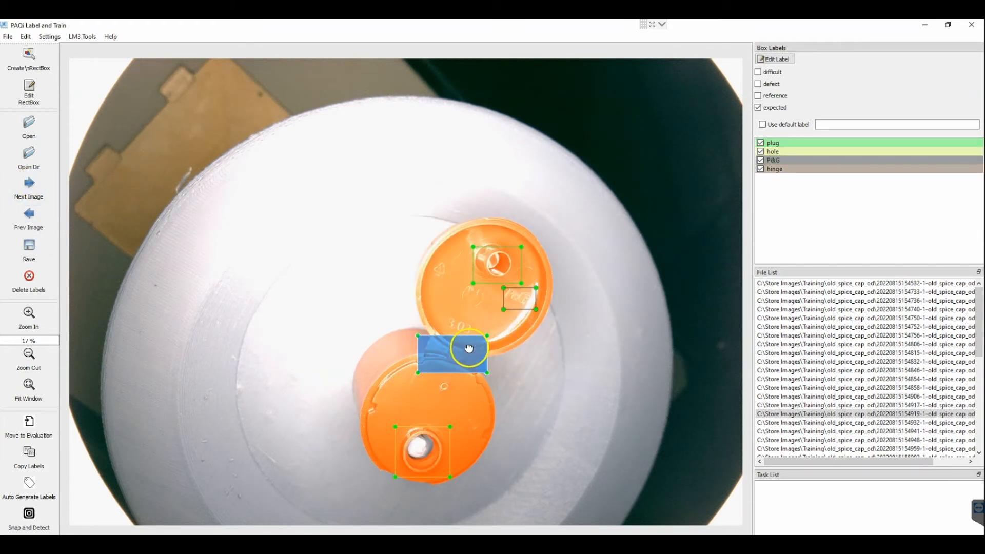
pyautogui.click(34, 194)
pyautogui.click(34, 196)
pyautogui.moveTo(524, 299); pyautogui.dragTo(529, 304)
pyautogui.click(430, 448)
pyautogui.click(35, 194)
pyautogui.moveTo(504, 272); pyautogui.dragTo(534, 301)
pyautogui.moveTo(435, 443); pyautogui.dragTo(434, 441)
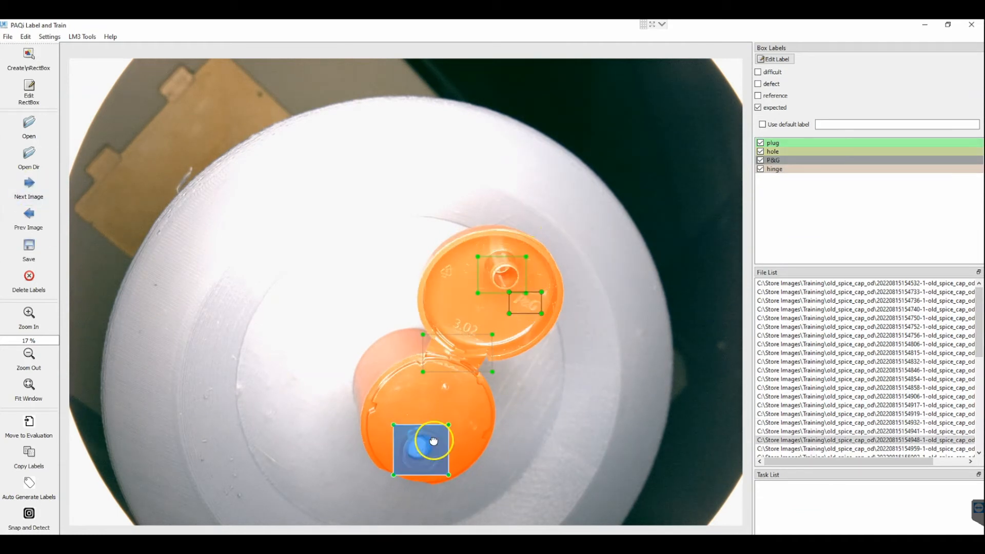
# Step: Advance a few more images and fit the plug, P&G and hole boxes onto their features
pyautogui.click(34, 194)
pyautogui.click(34, 194)
pyautogui.click(491, 373)
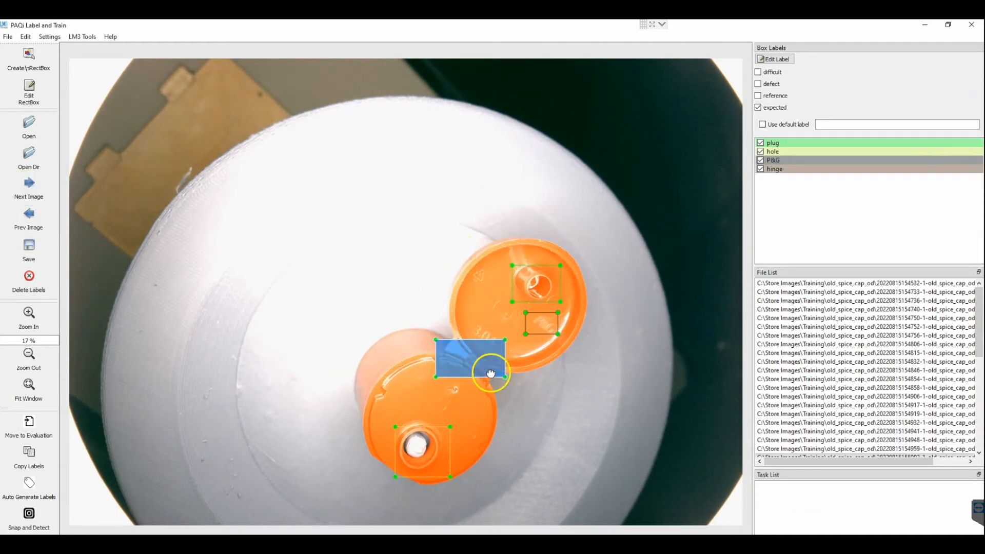
pyautogui.click(410, 440)
pyautogui.click(32, 193)
pyautogui.click(34, 193)
pyautogui.moveTo(506, 267); pyautogui.dragTo(524, 306)
pyautogui.moveTo(458, 356); pyautogui.dragTo(462, 360)
pyautogui.moveTo(421, 447); pyautogui.dragTo(420, 444)
# Step: Check the plug, P&G, hinge and hole boxes on the next image, then move to the crack-labelled cap
pyautogui.click(35, 194)
pyautogui.click(485, 272)
pyautogui.click(519, 303)
pyautogui.click(458, 350)
pyautogui.click(437, 451)
pyautogui.click(34, 194)
pyautogui.click(541, 309)
# Step: On the first cracked cap, check the crack and hinge boxes and nudge the hole box left
pyautogui.click(477, 367)
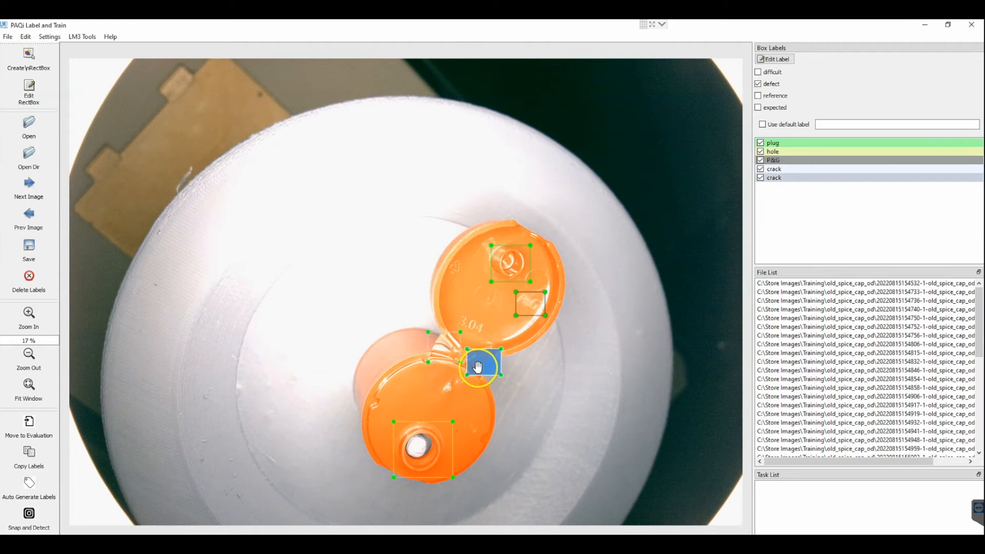
pyautogui.click(439, 346)
pyautogui.moveTo(445, 457); pyautogui.dragTo(440, 459)
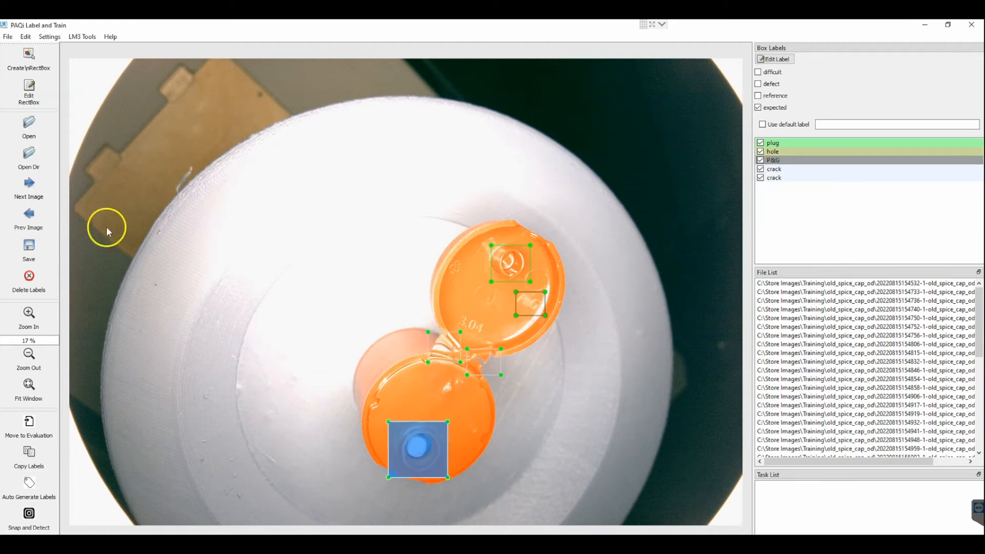
pyautogui.click(478, 366)
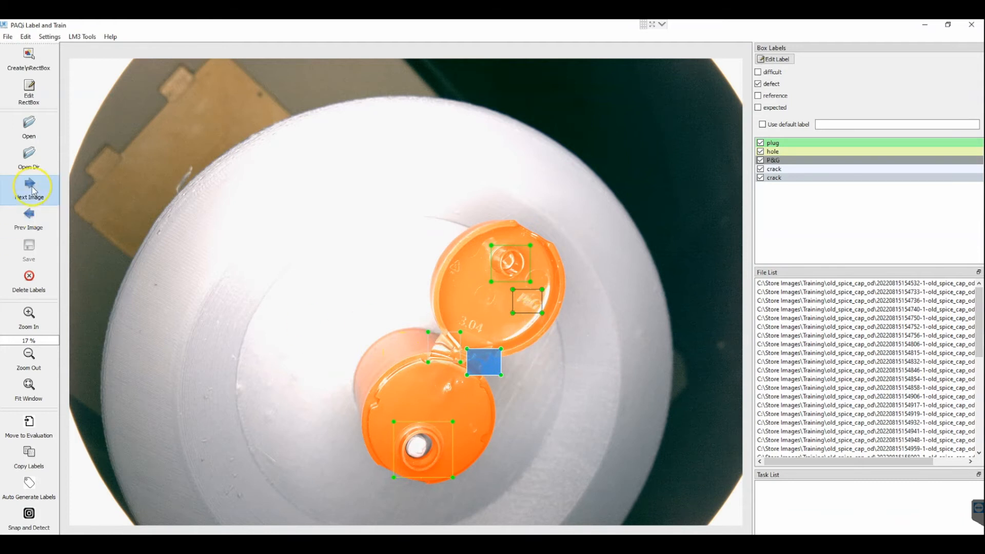
# Step: On the next cracked cap, move both crack boxes plus the P&G, plug and hole boxes into place
pyautogui.click(31, 186)
pyautogui.moveTo(483, 362); pyautogui.dragTo(492, 375)
pyautogui.moveTo(443, 347); pyautogui.dragTo(458, 351)
pyautogui.moveTo(527, 301); pyautogui.dragTo(552, 327)
pyautogui.moveTo(510, 264); pyautogui.dragTo(540, 282)
pyautogui.click(458, 351)
pyautogui.moveTo(433, 447); pyautogui.dragTo(426, 446)
# Step: Align the P&G, plug and crack boxes on the next two cracked-cap images
pyautogui.click(29, 189)
pyautogui.moveTo(528, 302); pyautogui.dragTo(529, 308)
pyautogui.moveTo(512, 272); pyautogui.dragTo(504, 296)
pyautogui.click(440, 348)
pyautogui.moveTo(484, 363); pyautogui.dragTo(498, 383)
pyautogui.click(423, 434)
pyautogui.click(36, 186)
pyautogui.moveTo(445, 350); pyautogui.dragTo(460, 354)
pyautogui.moveTo(507, 274); pyautogui.dragTo(559, 342)
pyautogui.moveTo(413, 451); pyautogui.dragTo(405, 449)
# Step: On two further cracked caps, fit both crack boxes and the P&G, plug and hole boxes
pyautogui.click(32, 192)
pyautogui.moveTo(483, 362); pyautogui.dragTo(488, 375)
pyautogui.moveTo(442, 346); pyautogui.dragTo(458, 350)
pyautogui.moveTo(526, 302); pyautogui.dragTo(562, 341)
pyautogui.moveTo(497, 270); pyautogui.dragTo(542, 318)
pyautogui.moveTo(427, 447); pyautogui.dragTo(421, 445)
pyautogui.click(33, 189)
pyautogui.moveTo(526, 302); pyautogui.dragTo(552, 330)
pyautogui.moveTo(505, 263); pyautogui.dragTo(540, 285)
pyautogui.moveTo(484, 362); pyautogui.dragTo(489, 372)
pyautogui.moveTo(446, 348); pyautogui.dragTo(461, 354)
pyautogui.moveTo(424, 448); pyautogui.dragTo(417, 446)
# Step: Finish the last cracked cap's P&G and hole boxes, then press D and nudge the discoloured cap's hole box
pyautogui.click(33, 190)
pyautogui.moveTo(536, 300); pyautogui.dragTo(540, 303)
pyautogui.click(486, 367)
pyautogui.click(537, 307)
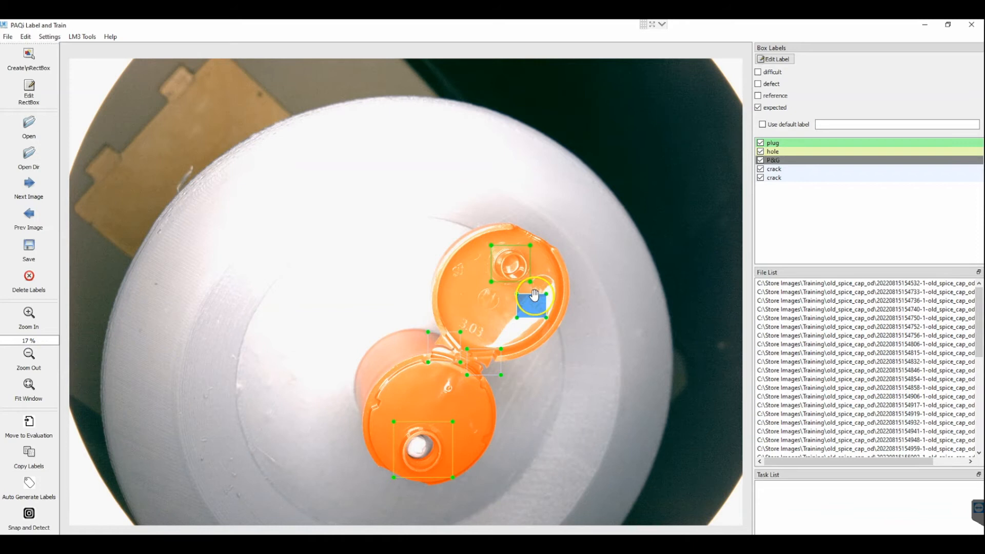
pyautogui.moveTo(430, 443); pyautogui.dragTo(425, 440)
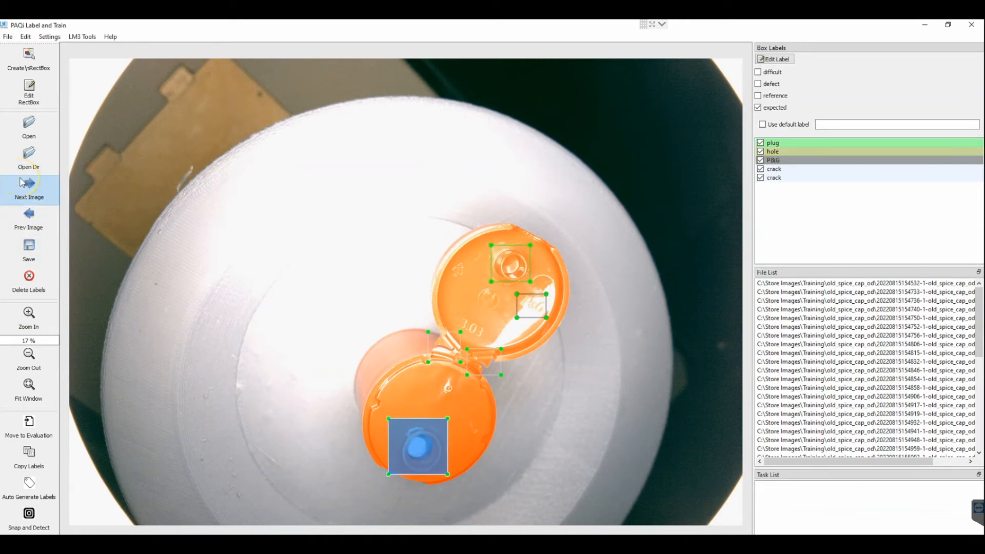
pyautogui.click(511, 276)
pyautogui.click(514, 274)
pyautogui.press('d')
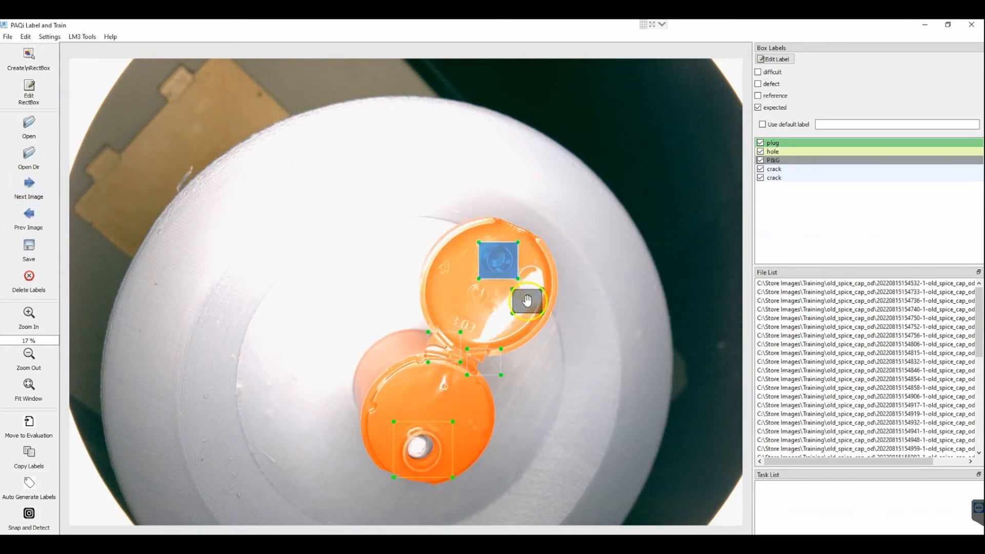
pyautogui.click(479, 364)
pyautogui.moveTo(423, 448); pyautogui.dragTo(420, 449)
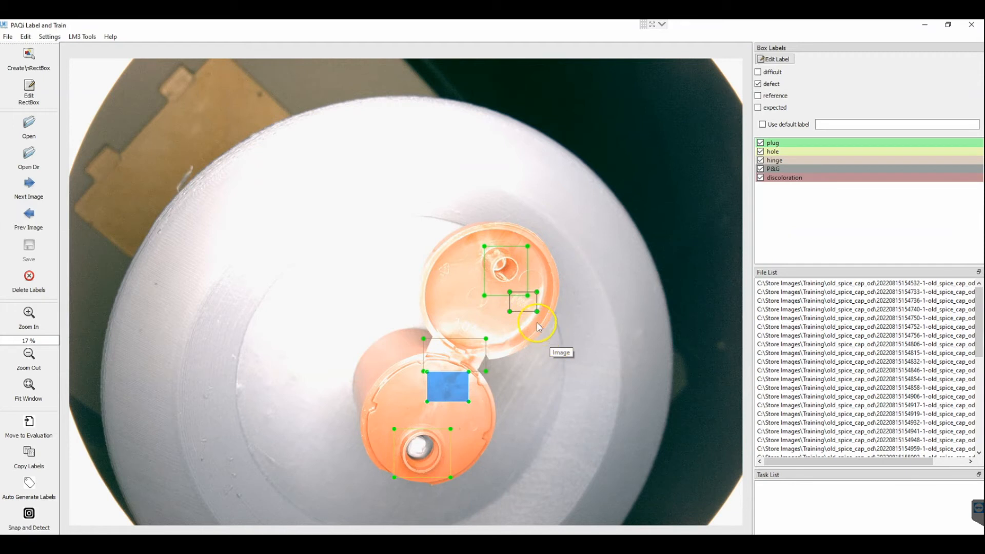
# Step: Skip ahead a few cap images and delete the stray P&G box
pyautogui.click(508, 279)
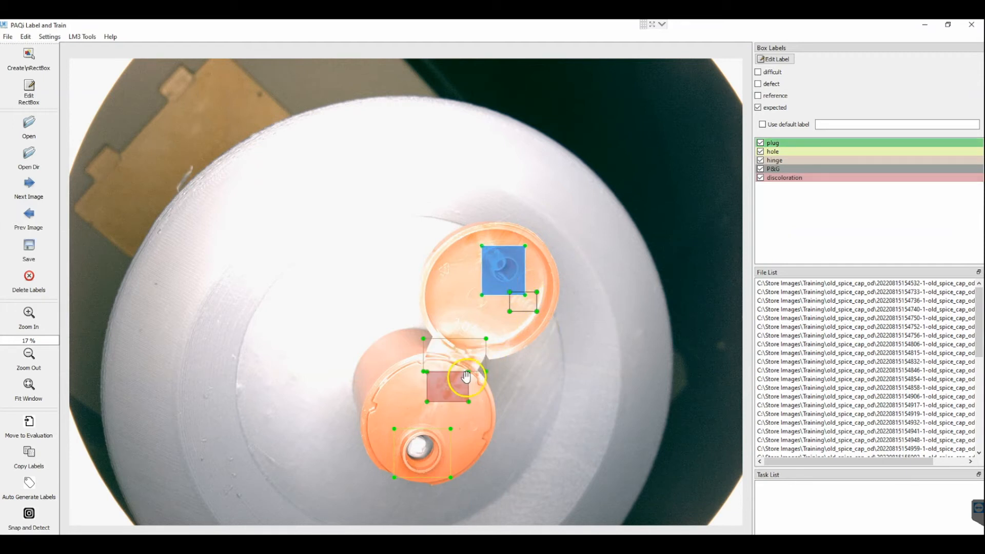
pyautogui.click(29, 187)
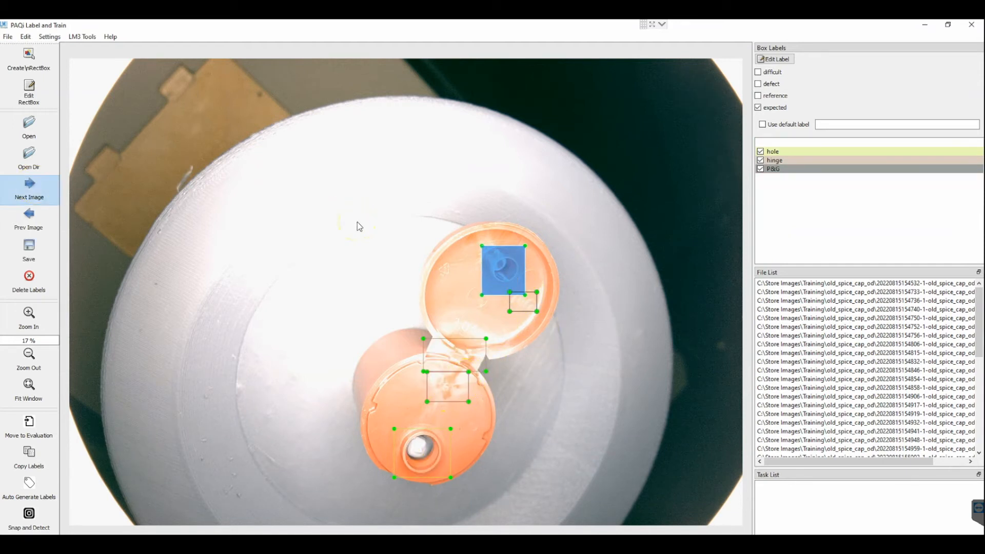
pyautogui.click(32, 188)
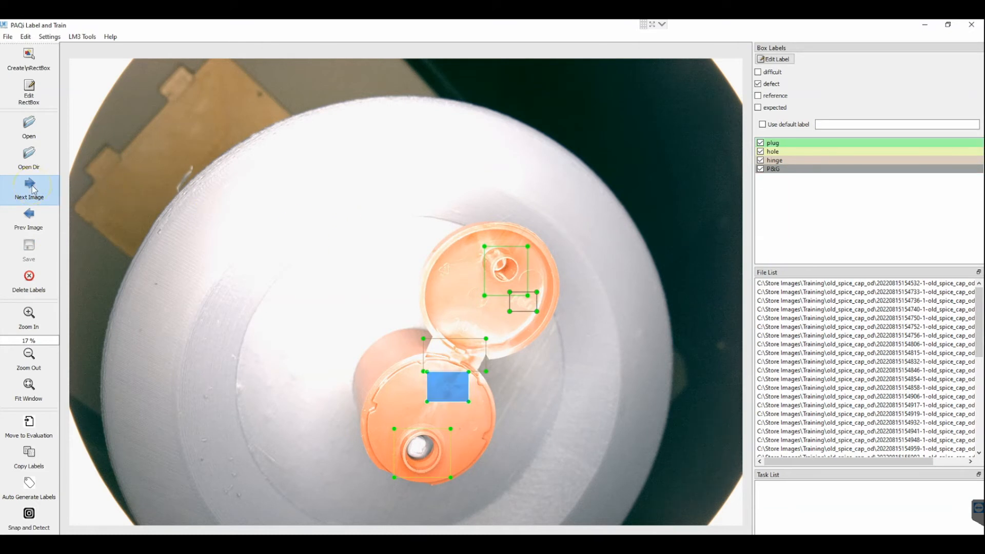
pyautogui.click(32, 186)
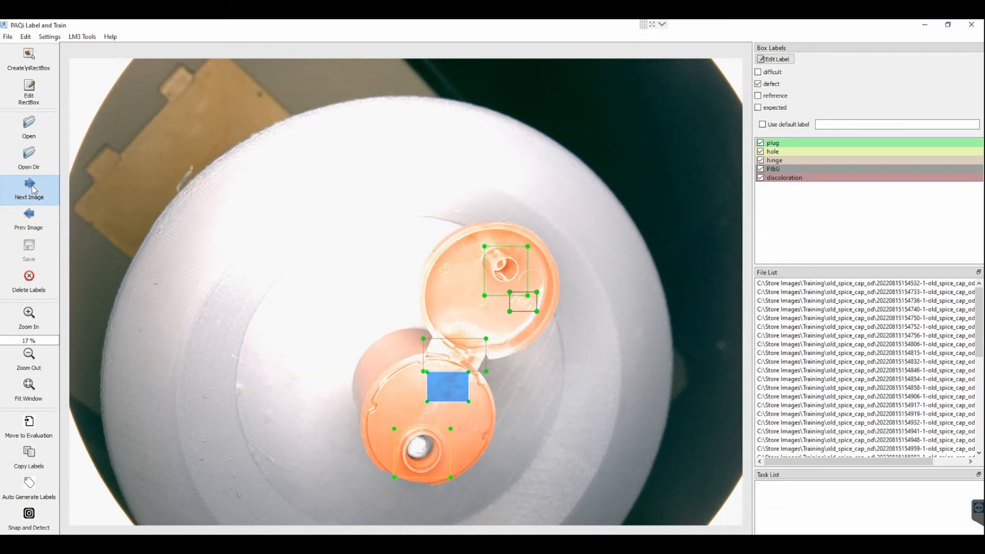
pyautogui.click(522, 308)
pyautogui.moveTo(522, 308); pyautogui.dragTo(559, 355)
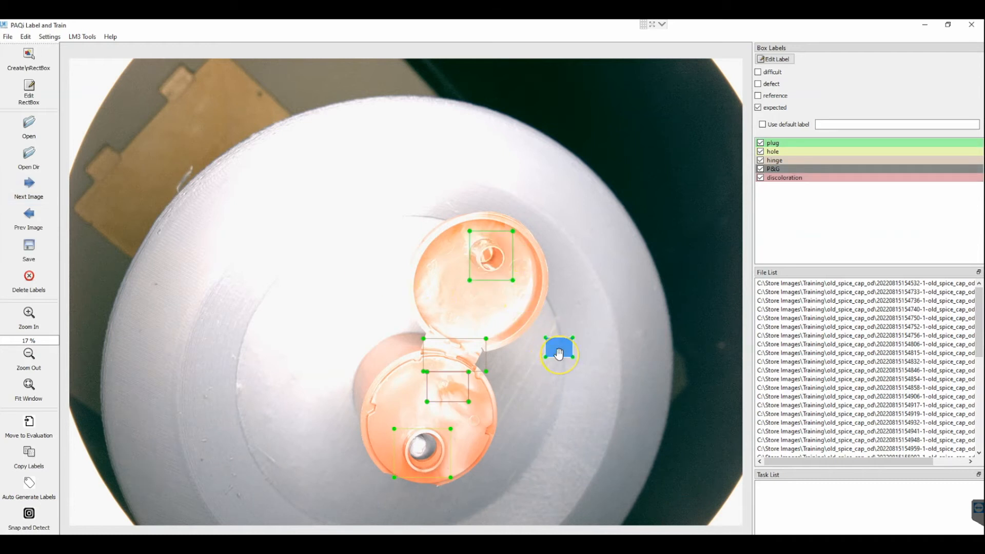
pyautogui.press('Delete')
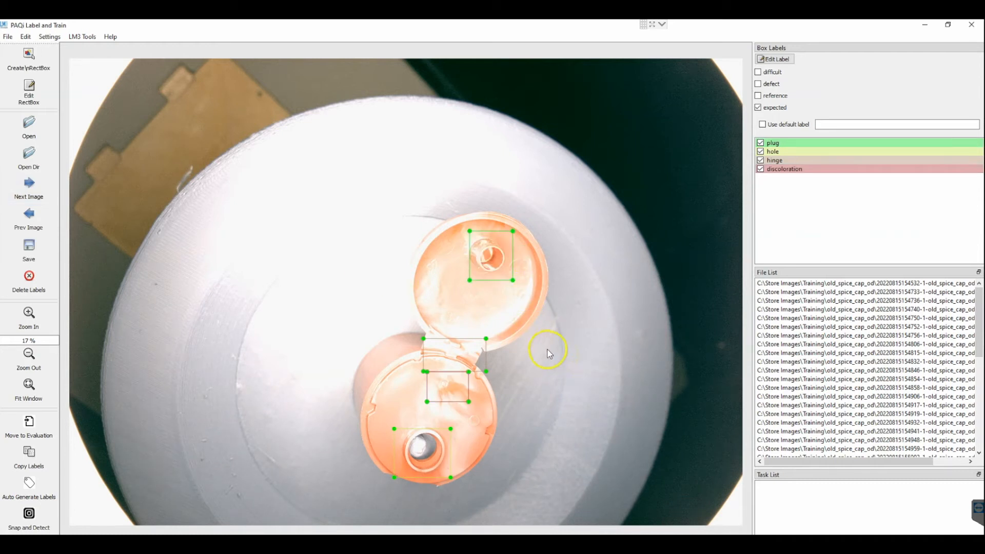
# Step: Realign the hinge and lower hole boxes on this cap image
pyautogui.moveTo(466, 363); pyautogui.dragTo(459, 356)
pyautogui.click(460, 380)
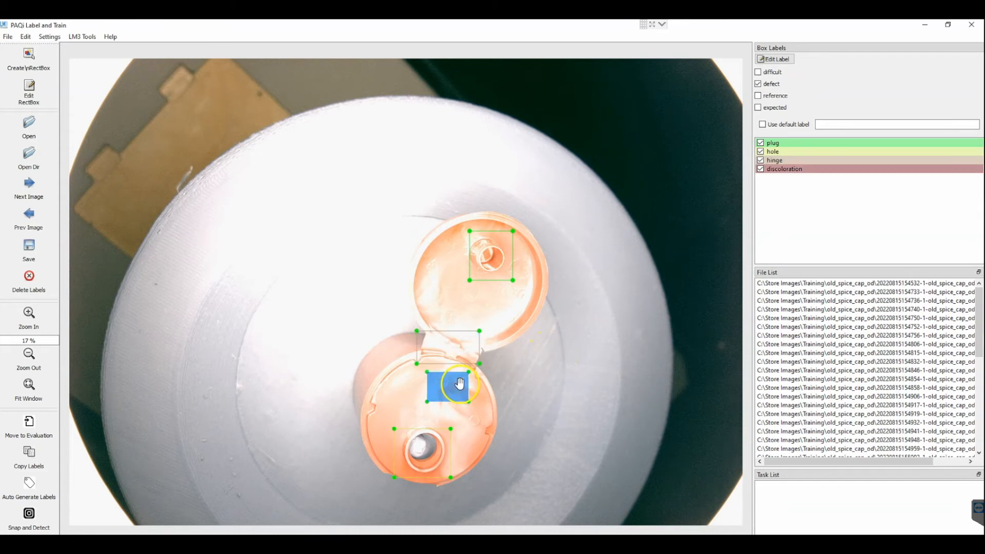
pyautogui.click(423, 452)
pyautogui.moveTo(423, 452); pyautogui.dragTo(426, 448)
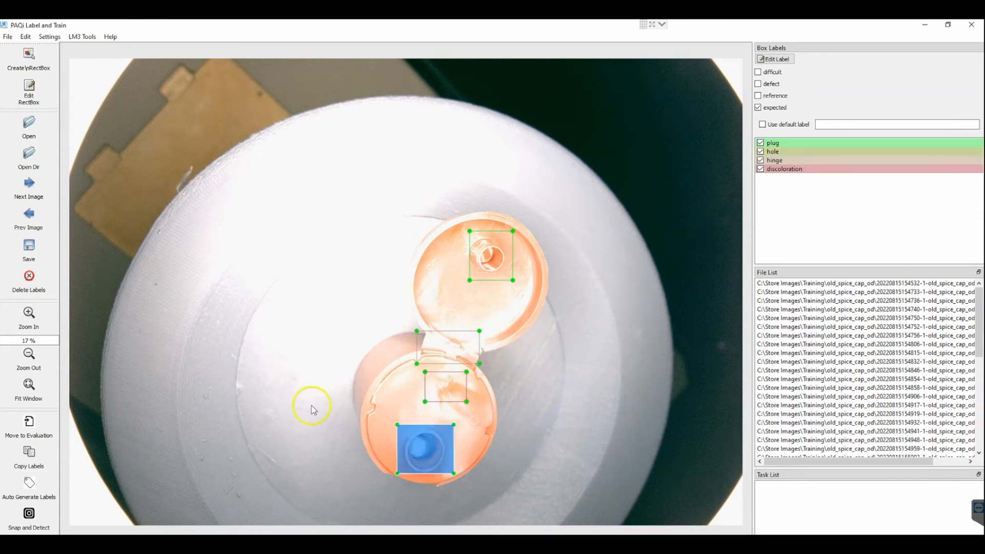
# Step: On the next image, move the plug box onto the plug, delete the small P&G box, and adjust the hinge
pyautogui.click(40, 193)
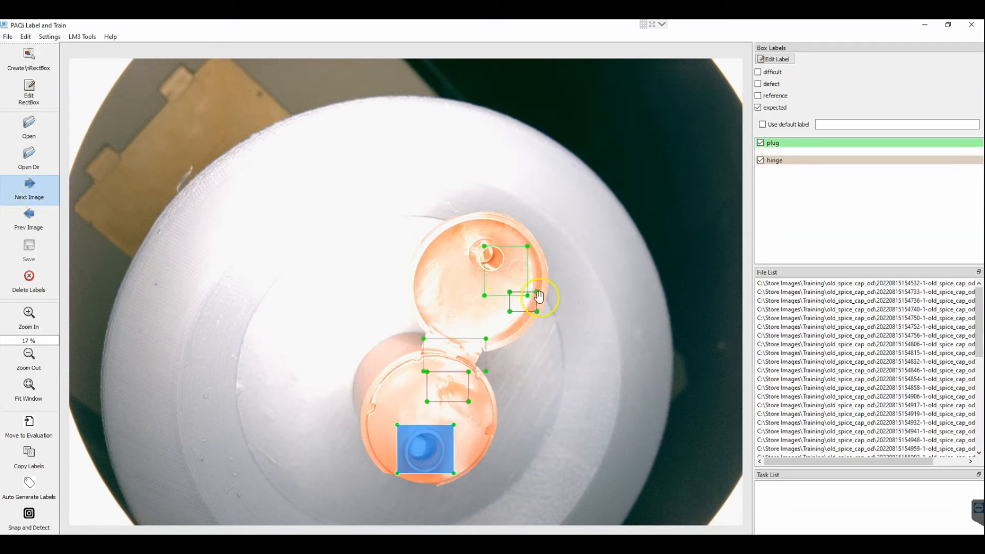
pyautogui.click(522, 303)
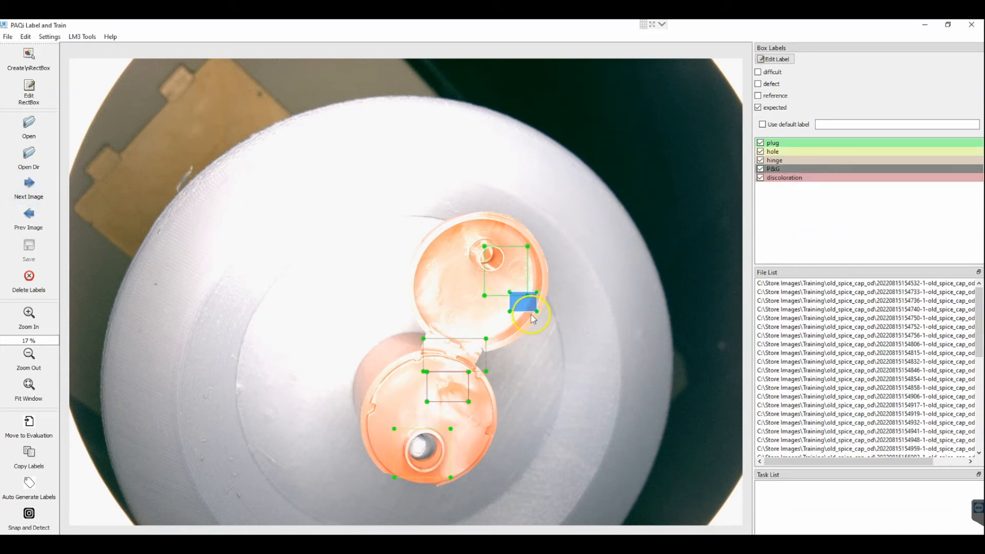
pyautogui.moveTo(504, 273); pyautogui.dragTo(488, 262)
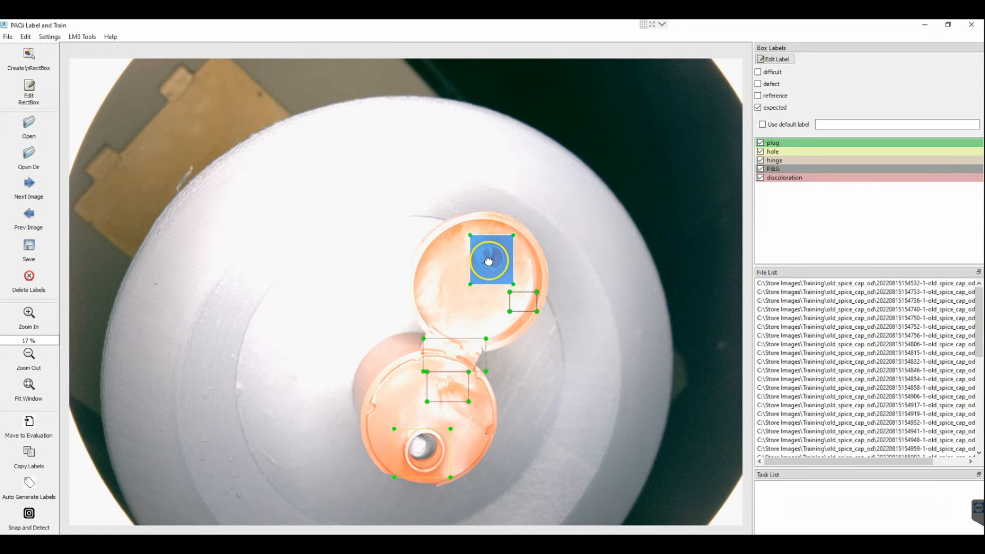
pyautogui.click(514, 303)
pyautogui.press('Delete')
pyautogui.moveTo(469, 355); pyautogui.dragTo(462, 378)
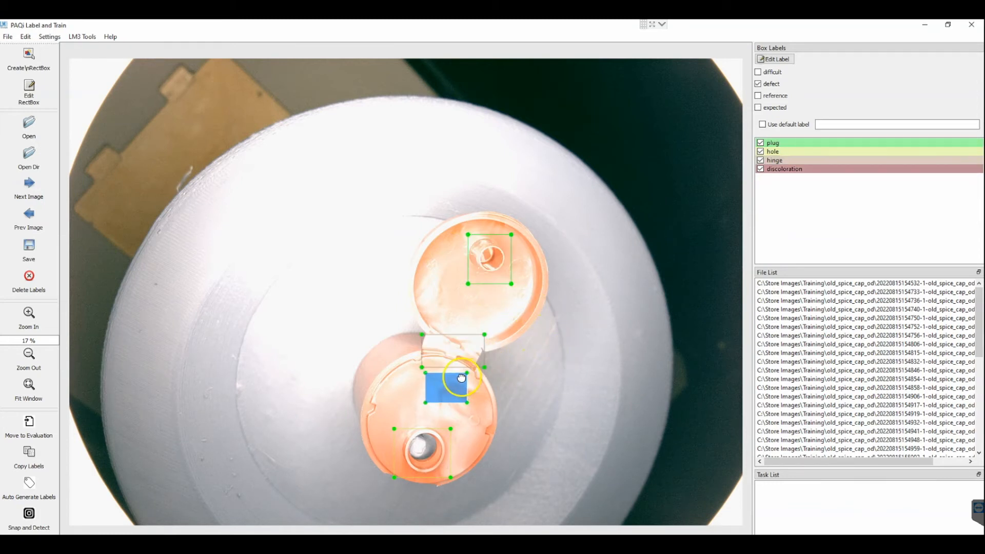
pyautogui.click(442, 442)
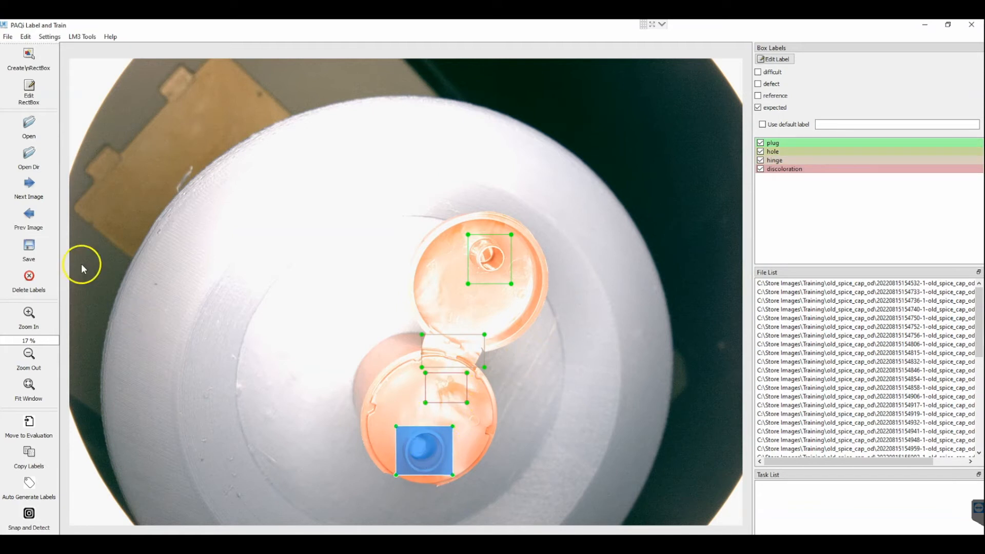
# Step: On the following image, reposition the P&G, plug, hinge, discoloration and hole boxes
pyautogui.click(29, 187)
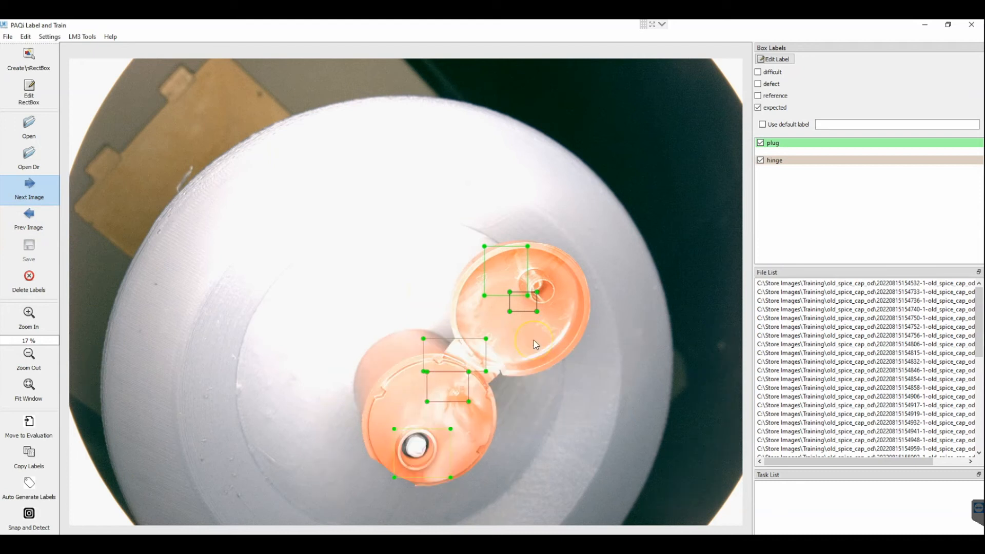
pyautogui.moveTo(527, 307); pyautogui.dragTo(546, 336)
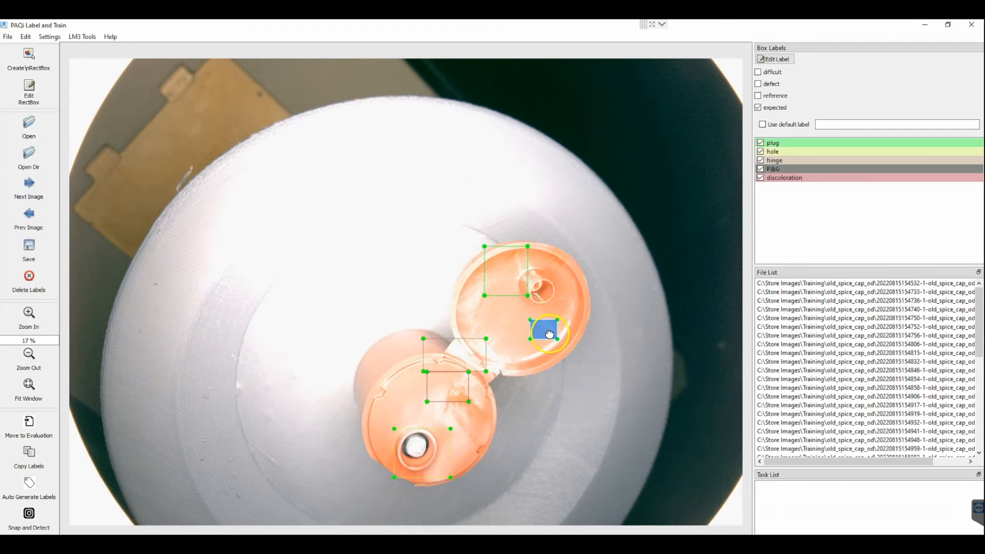
pyautogui.moveTo(512, 280); pyautogui.dragTo(544, 296)
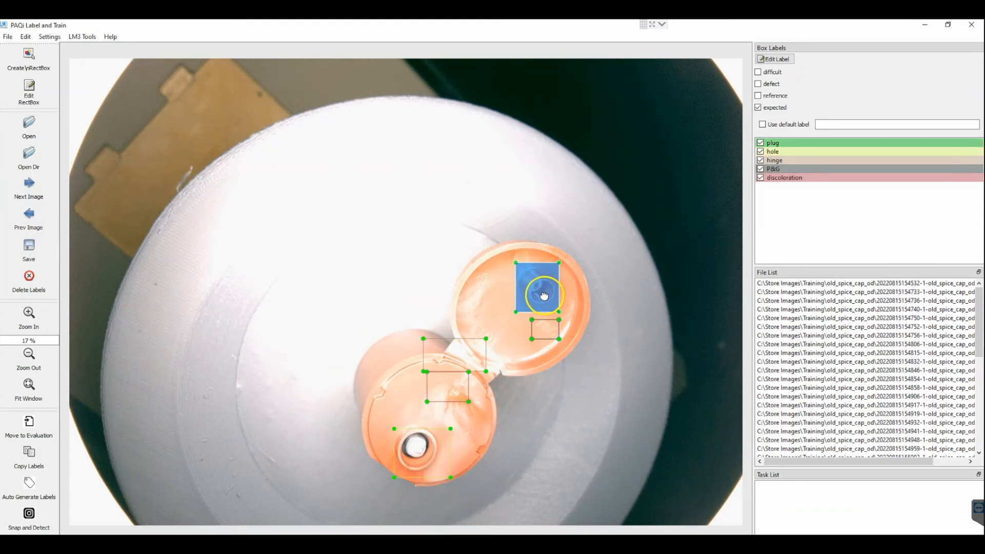
pyautogui.moveTo(480, 350)
pyautogui.mouseDown()
pyautogui.moveTo(500, 326)
pyautogui.moveTo(498, 357)
pyautogui.mouseUp()
pyautogui.moveTo(450, 385); pyautogui.dragTo(461, 402)
pyautogui.moveTo(437, 458)
pyautogui.mouseDown()
pyautogui.moveTo(416, 451)
pyautogui.moveTo(430, 454)
pyautogui.mouseUp()
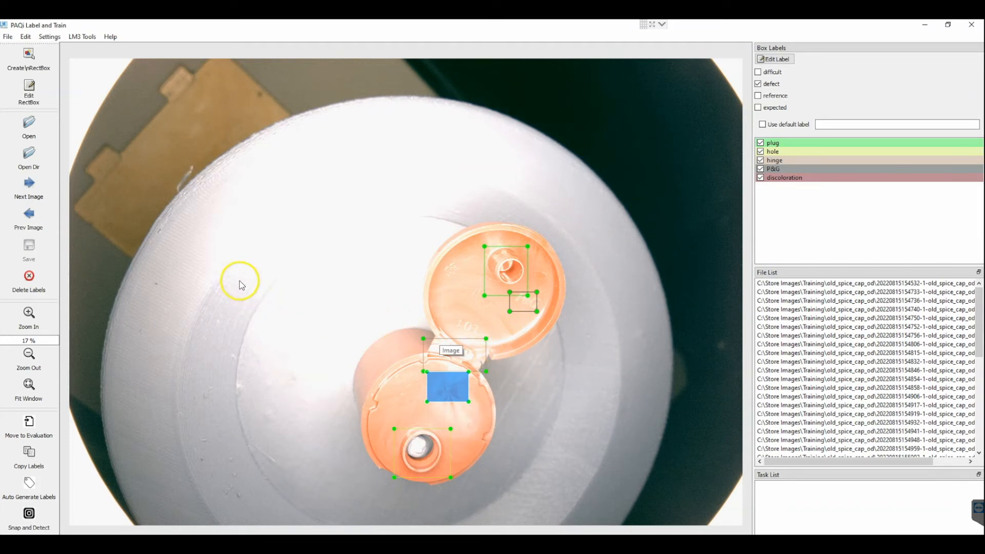
pyautogui.moveTo(446, 348); pyautogui.dragTo(526, 356)
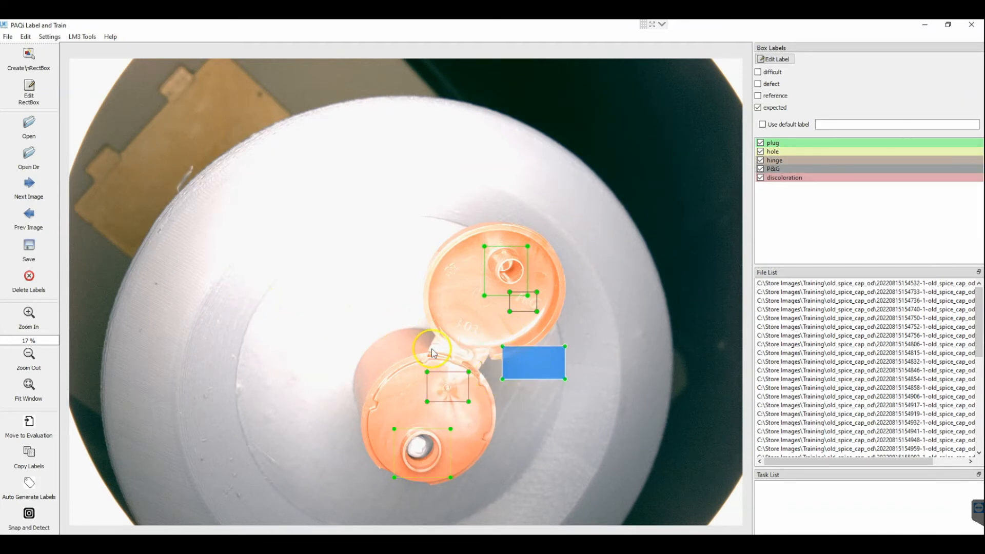
# Step: Zoom in on the cap and delete its hinge box
pyautogui.click(24, 321)
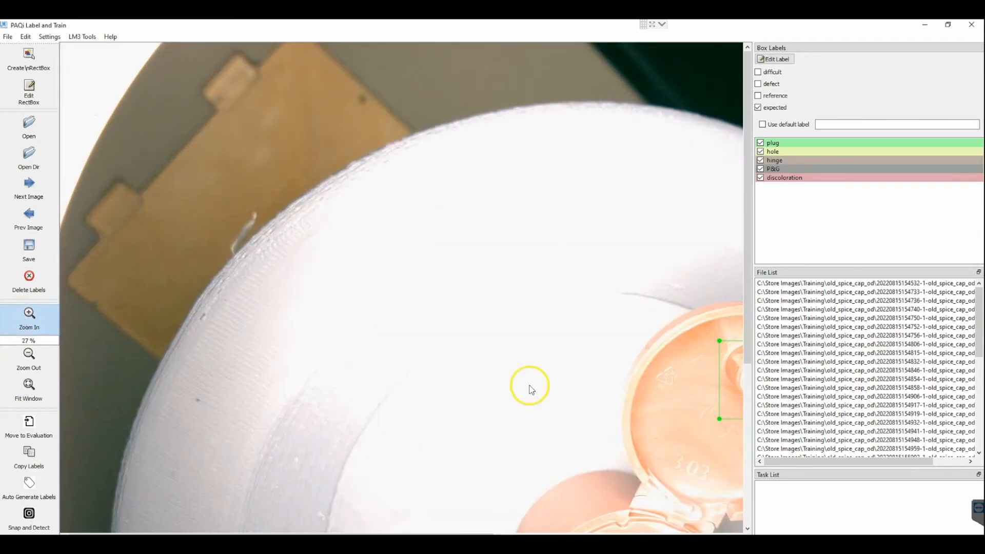
pyautogui.moveTo(747, 223); pyautogui.dragTo(718, 493)
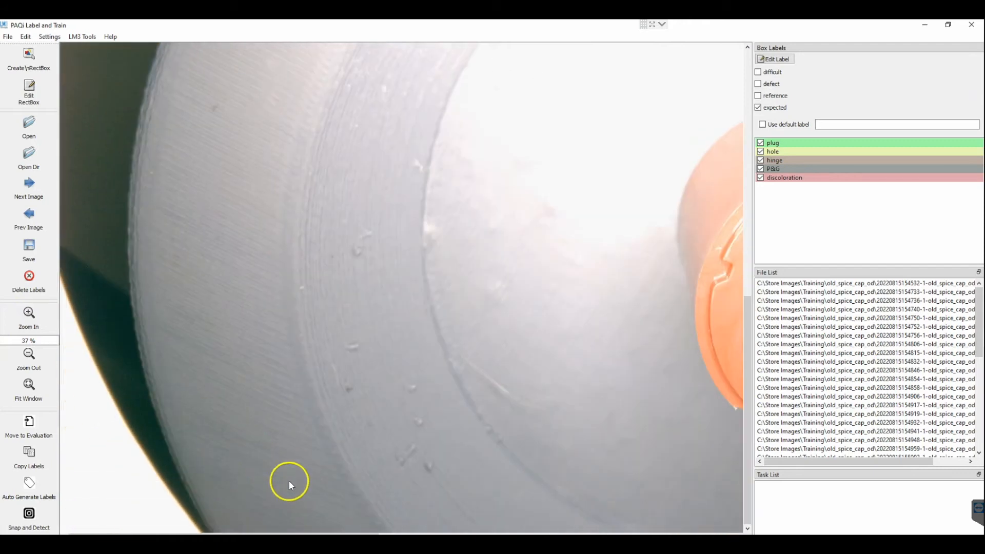
pyautogui.moveTo(182, 533); pyautogui.dragTo(461, 525)
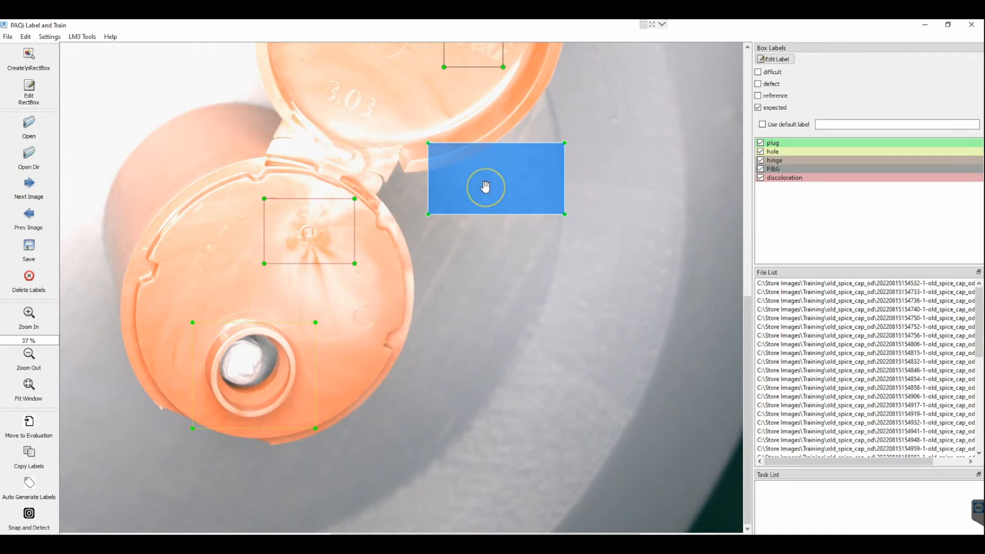
pyautogui.press('Delete')
# Step: Draw a crack box on one side of the hinge and duplicate it onto the other side
pyautogui.press('w')
pyautogui.moveTo(257, 121); pyautogui.dragTo(302, 156)
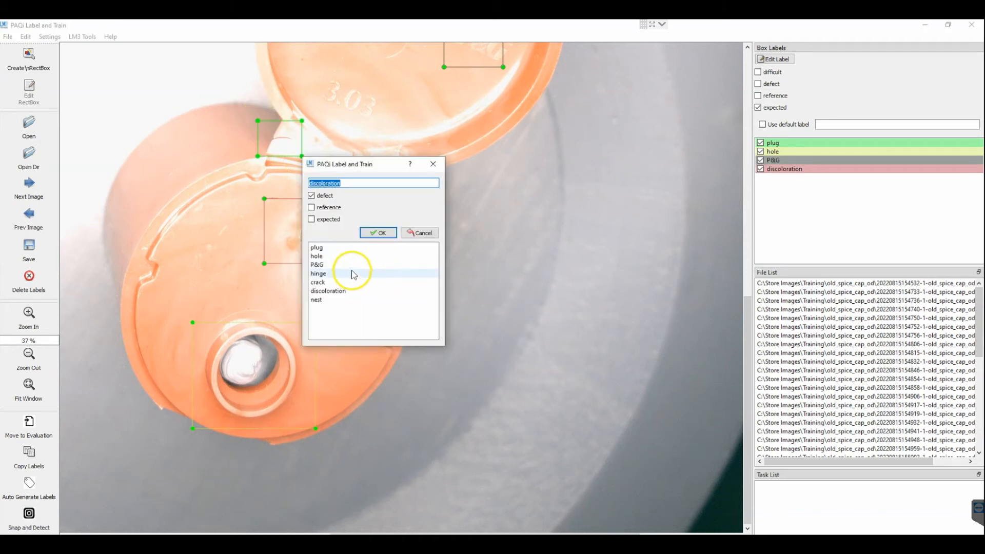
pyautogui.click(340, 282)
pyautogui.click(378, 232)
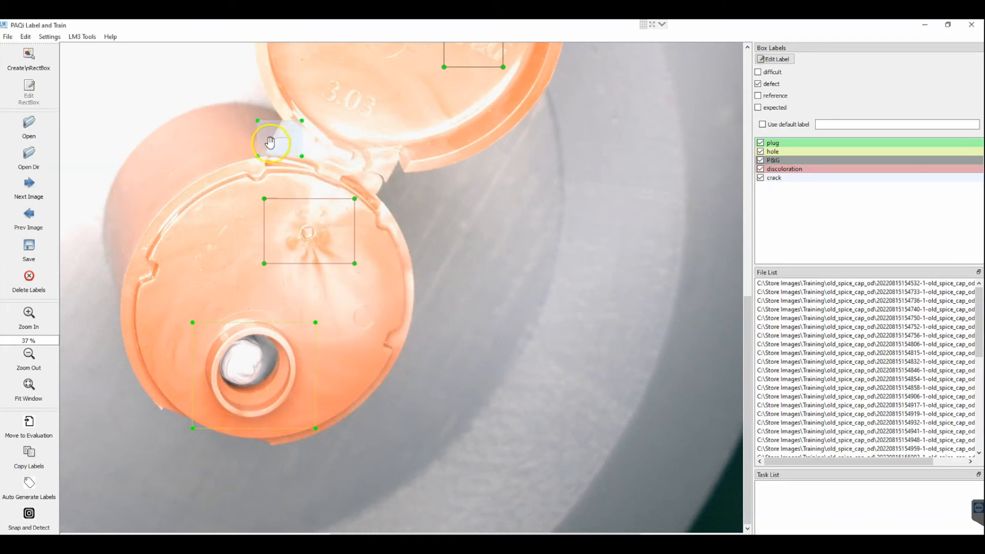
pyautogui.click(280, 140)
pyautogui.hotkey('ctrl', 'd')
pyautogui.moveTo(279, 139); pyautogui.dragTo(372, 178)
pyautogui.click(464, 207)
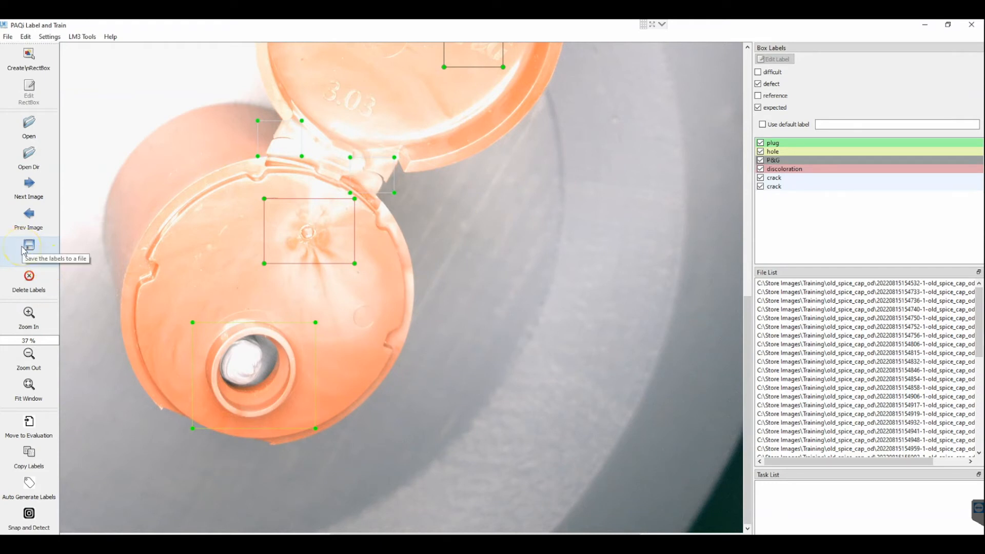
pyautogui.click(24, 216)
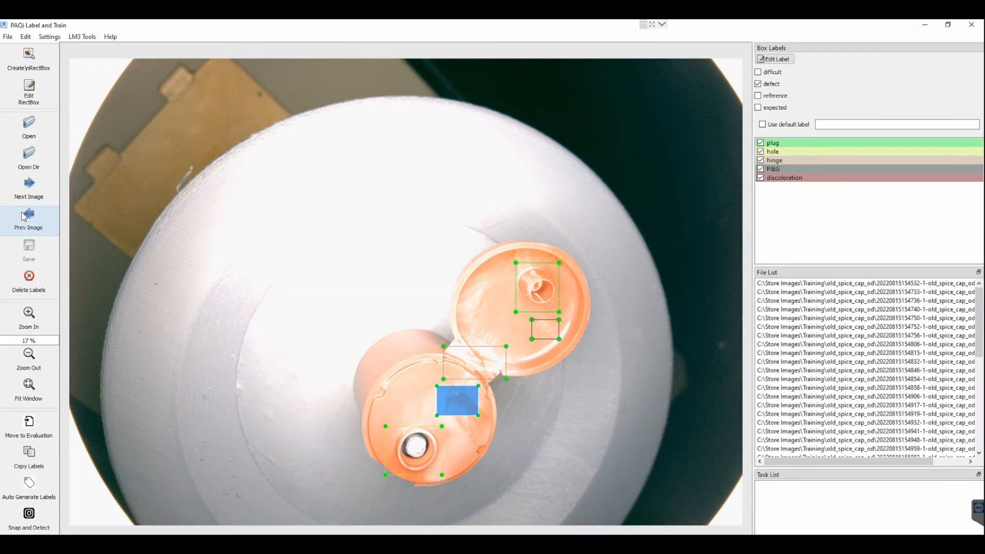
# Step: Two images on, replace the hinge box with two crack boxes and nudge the plug boxes right
pyautogui.click(31, 195)
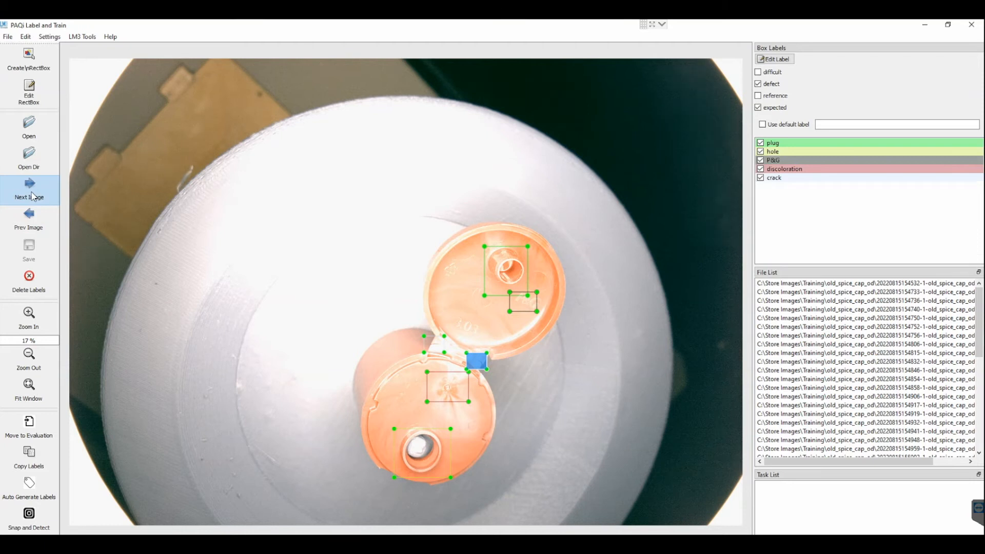
pyautogui.click(32, 194)
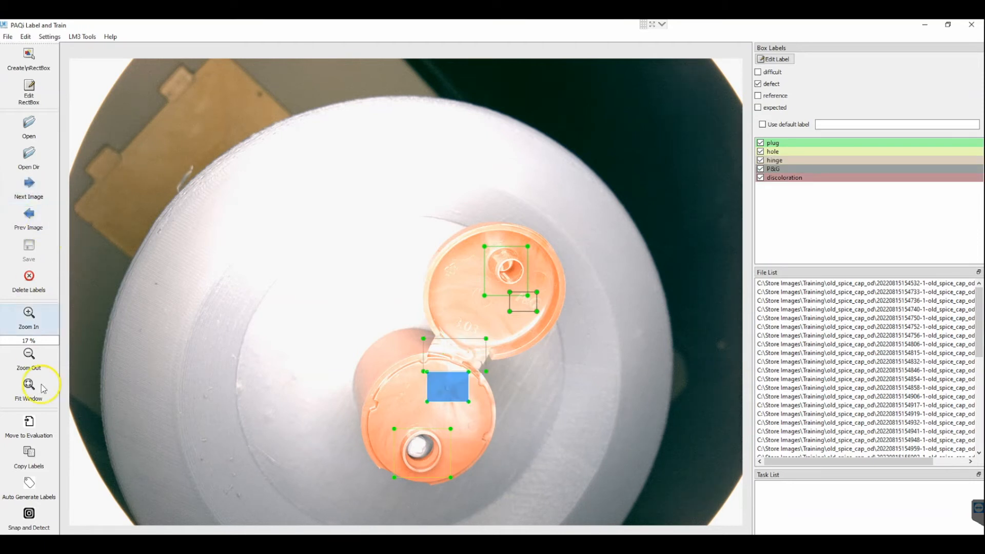
pyautogui.click(457, 359)
pyautogui.press('Delete')
pyautogui.press('w')
pyautogui.moveTo(424, 333); pyautogui.dragTo(450, 354)
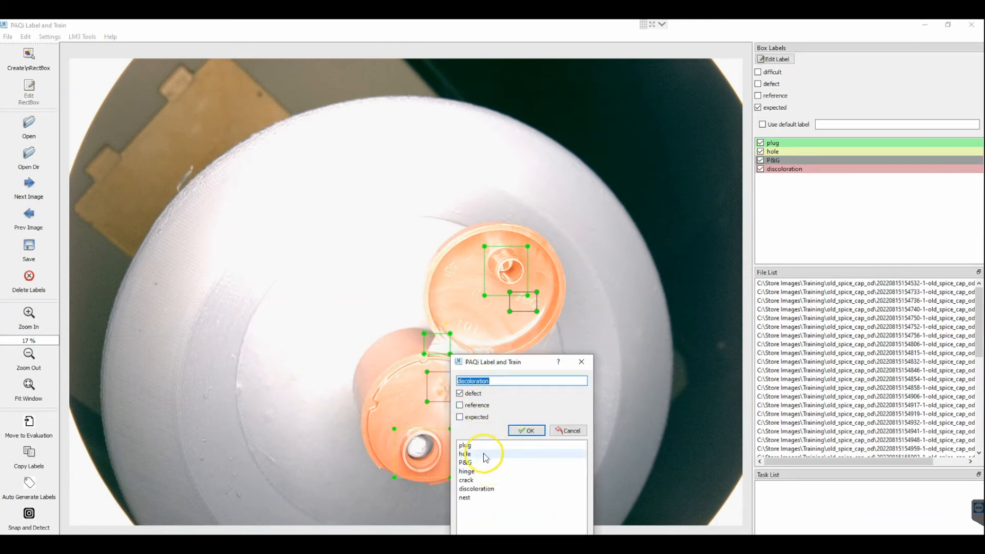
pyautogui.click(485, 480)
pyautogui.click(526, 430)
pyautogui.moveTo(461, 345); pyautogui.dragTo(488, 372)
pyautogui.click(506, 448)
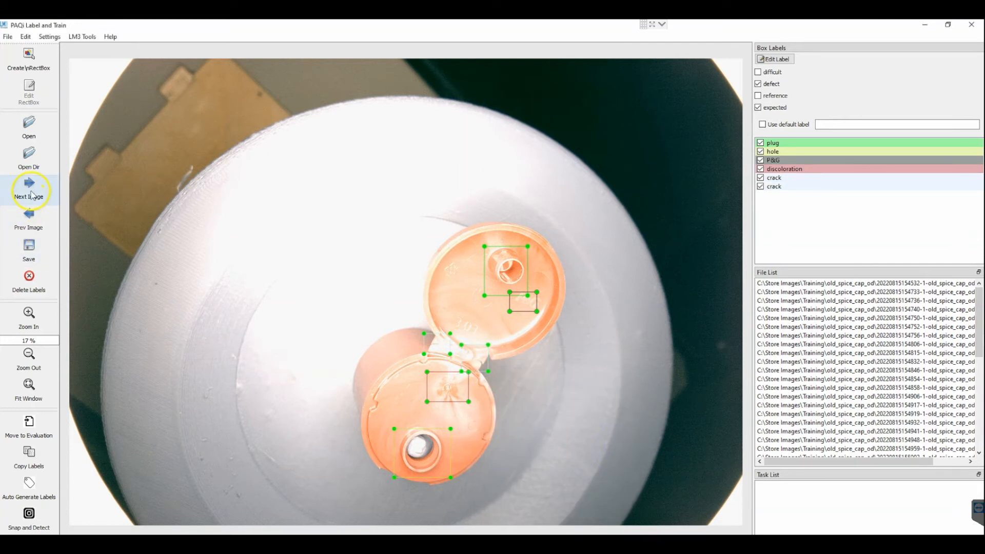
pyautogui.moveTo(528, 301); pyautogui.dragTo(530, 302)
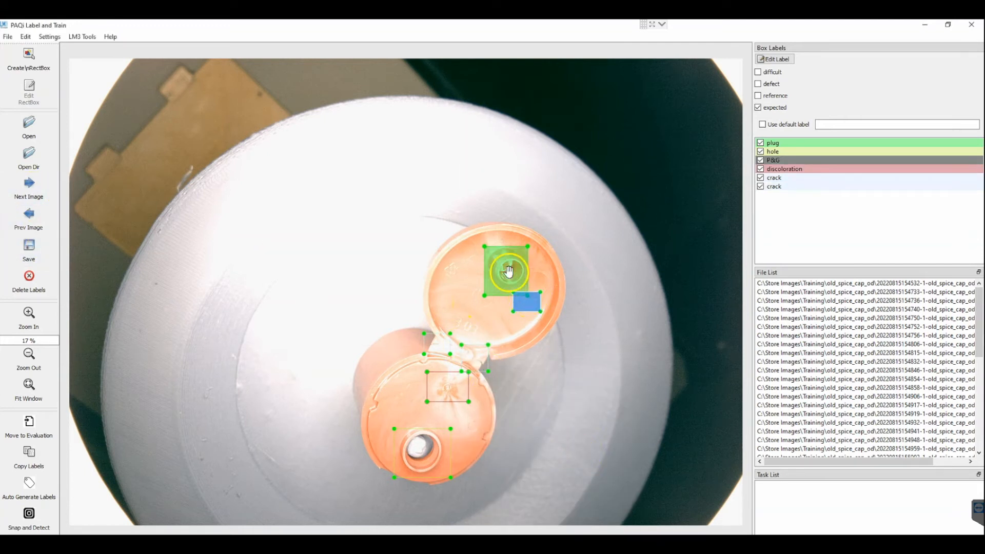
pyautogui.moveTo(508, 270); pyautogui.dragTo(510, 270)
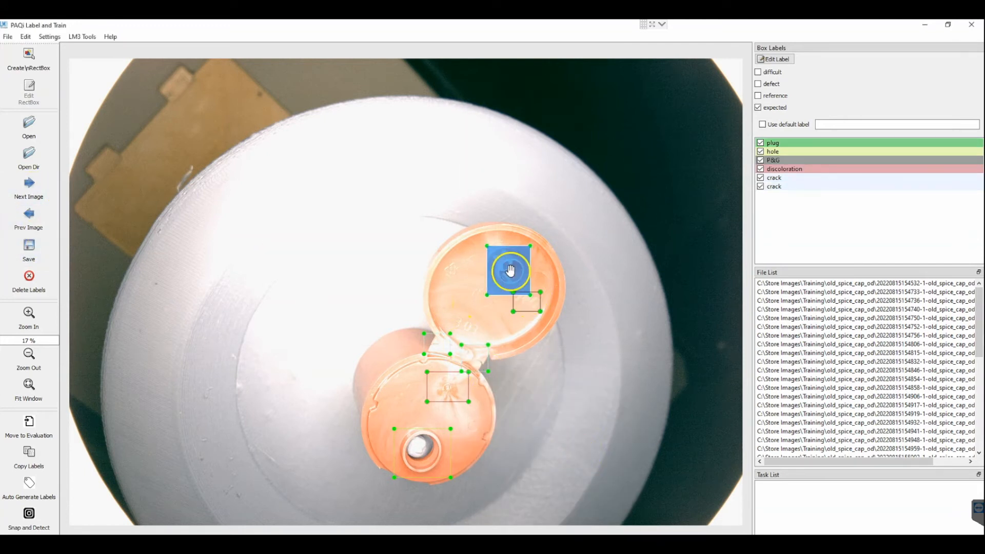
# Step: On the next image, shift the discoloration box and replace the hinge box with duplicated crack boxes
pyautogui.click(27, 188)
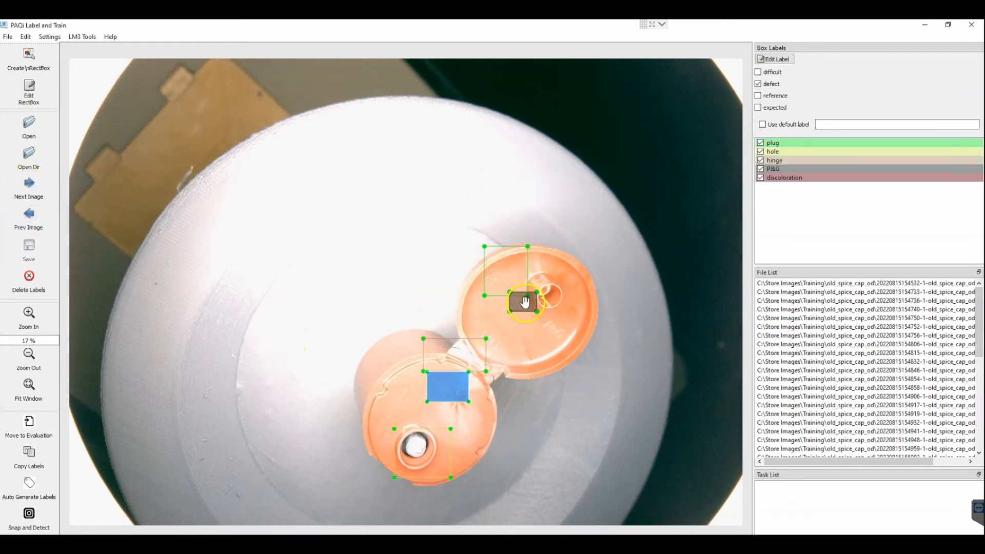
pyautogui.moveTo(448, 387); pyautogui.dragTo(454, 397)
pyautogui.click(457, 362)
pyautogui.press('Delete')
pyautogui.press('w')
pyautogui.moveTo(445, 339); pyautogui.dragTo(493, 378)
pyautogui.click(515, 487)
pyautogui.click(545, 436)
pyautogui.click(461, 351)
pyautogui.hotkey('ctrl', 'd')
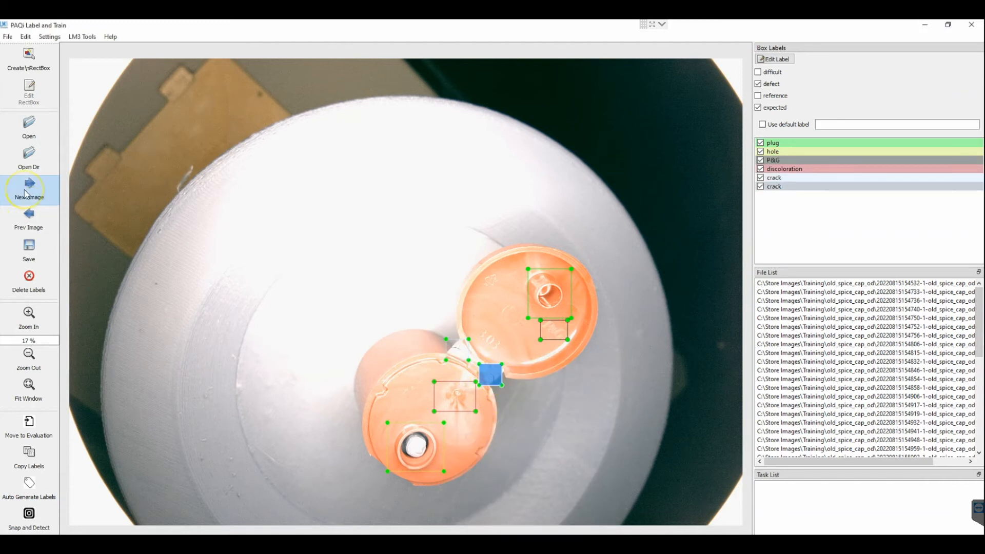
pyautogui.click(29, 189)
# Step: On the next image, nudge the plug, hinge and hole boxes into place, then move on
pyautogui.click(29, 189)
# Step: Move the P&G, plug, discoloration and hole boxes into place and swap the hinge box for two crack boxes
pyautogui.moveTo(523, 302); pyautogui.dragTo(553, 331)
pyautogui.moveTo(490, 279); pyautogui.dragTo(533, 302)
pyautogui.click(456, 349)
pyautogui.press('Delete')
pyautogui.moveTo(456, 384); pyautogui.dragTo(463, 401)
pyautogui.moveTo(439, 461); pyautogui.dragTo(432, 455)
pyautogui.press('w')
pyautogui.moveTo(445, 338); pyautogui.dragTo(505, 385)
pyautogui.click(501, 482)
pyautogui.click(545, 434)
pyautogui.press('w')
pyautogui.click(551, 508)
pyautogui.click(580, 461)
pyautogui.click(29, 189)
pyautogui.moveTo(521, 279); pyautogui.dragTo(518, 277)
pyautogui.moveTo(469, 344); pyautogui.dragTo(470, 340)
pyautogui.click(446, 385)
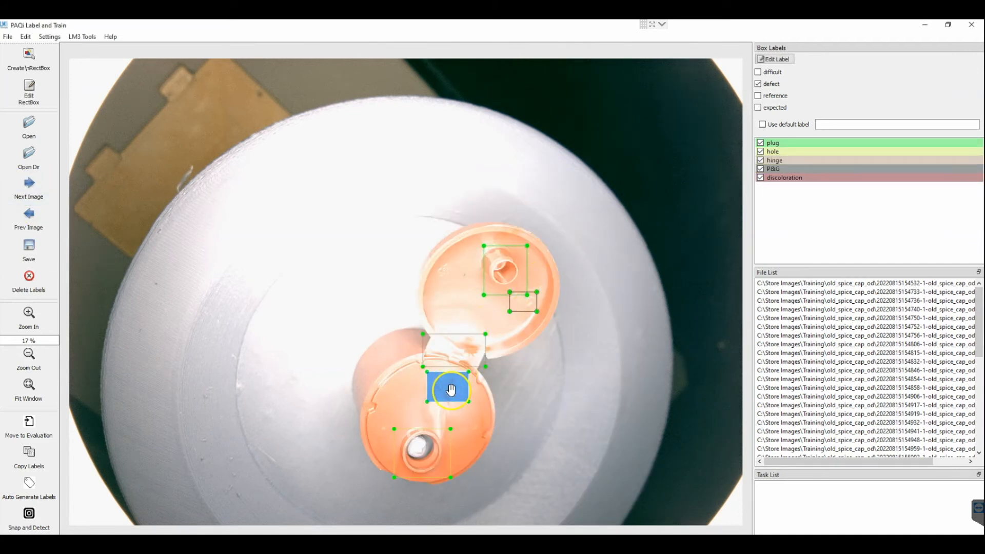
pyautogui.click(428, 446)
pyautogui.moveTo(429, 446); pyautogui.dragTo(430, 443)
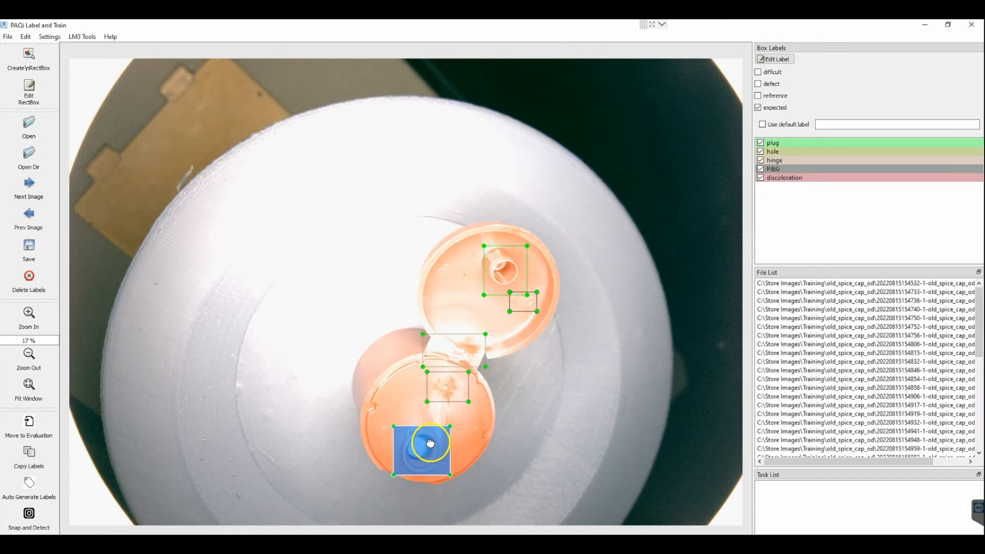
pyautogui.click(41, 182)
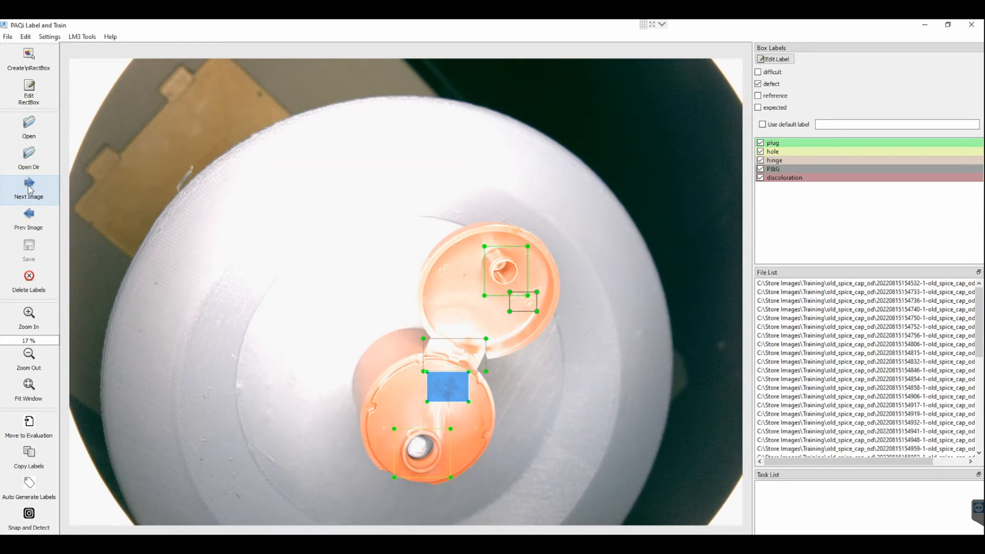
pyautogui.scroll(-10, 949, 363)
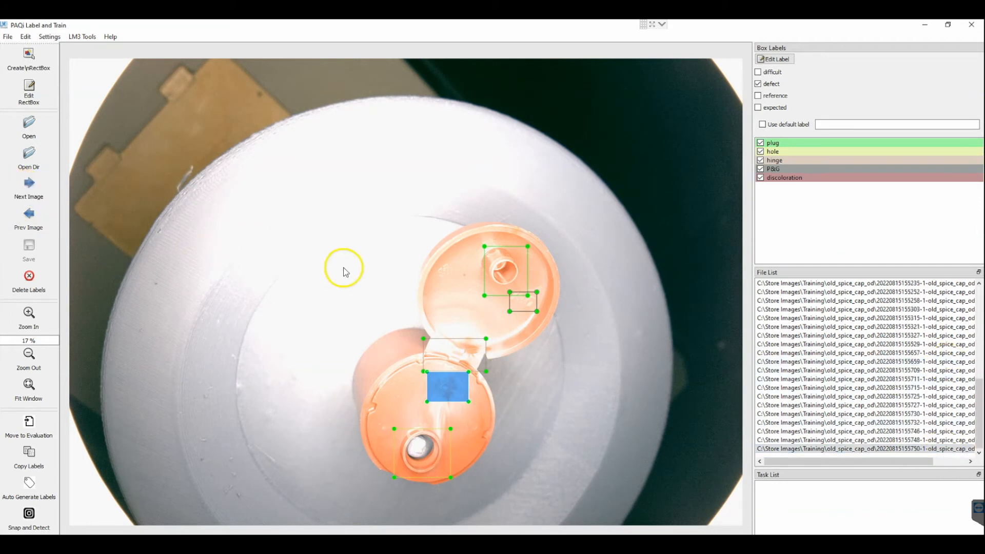
# Step: Finish labelling and accept crack and discoloration as Defect, nest as Reference, the rest Expected
pyautogui.click(971, 24)
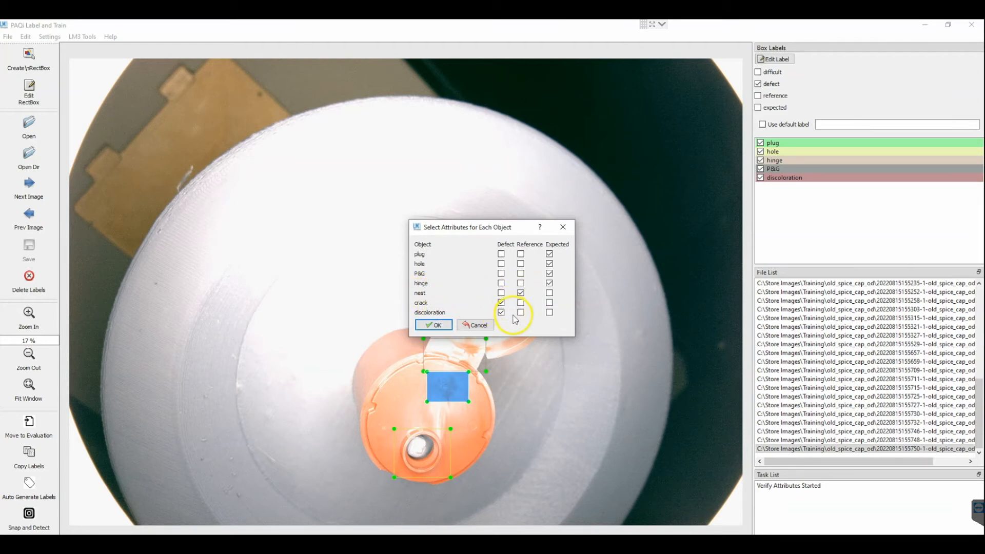
pyautogui.click(433, 325)
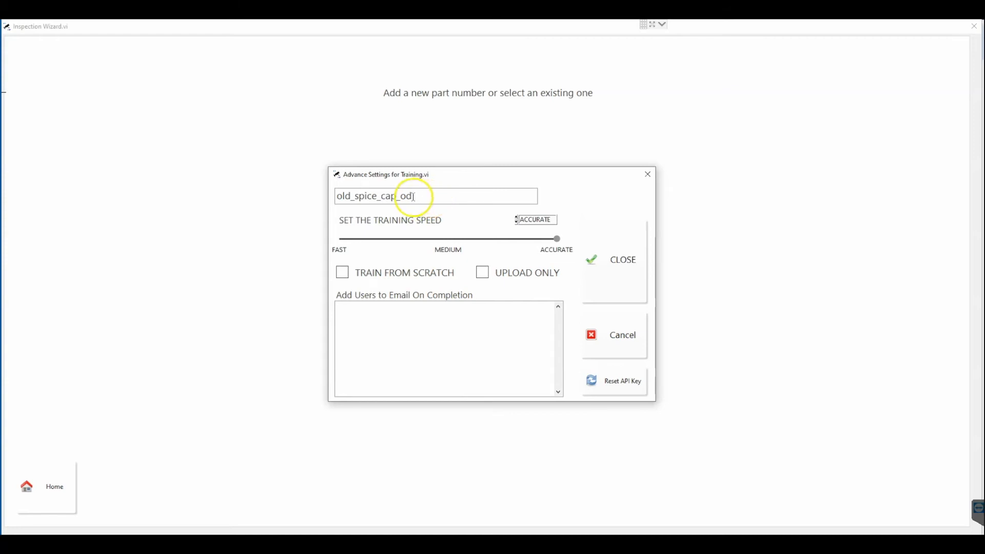
# Step: Tick train-from-scratch and correct the completion e-mail entry to the support team's address
pyautogui.click(343, 274)
pyautogui.click(356, 306)
pyautogui.press('BackSpace')
pyautogui.press('BackSpace')
pyautogui.press('BackSpace')
pyautogui.press('BackSpace')
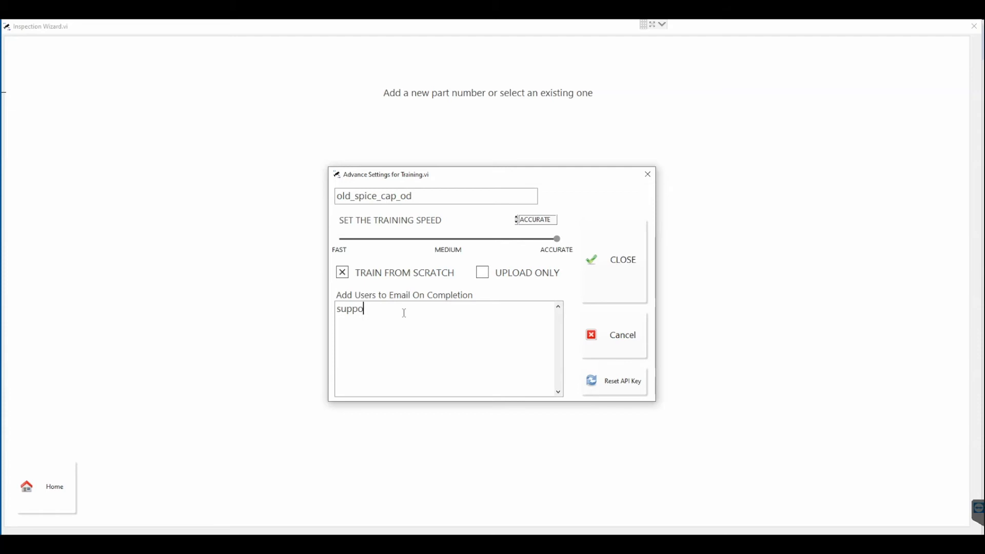
pyautogui.write('@lm3tech.com')
pyautogui.click(64, 543)
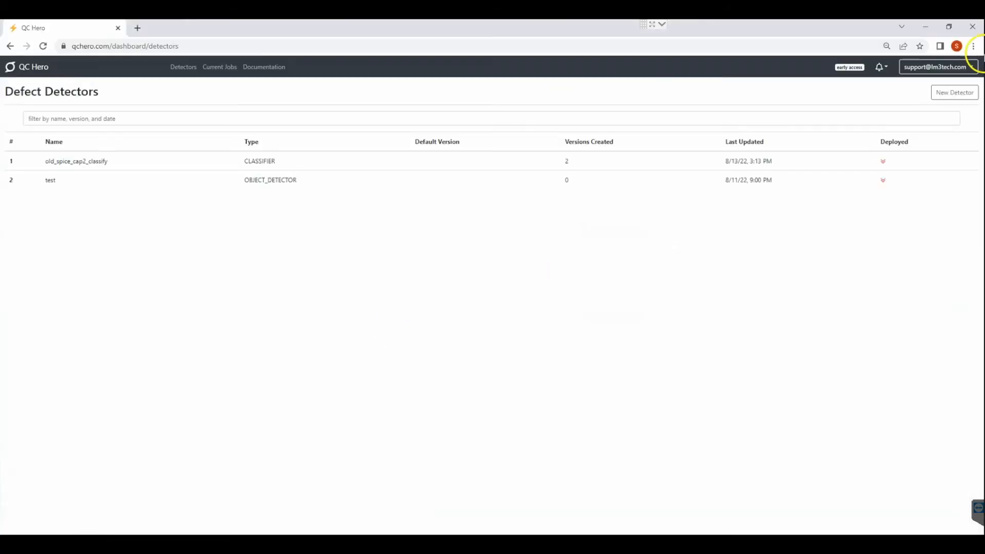
pyautogui.click(953, 69)
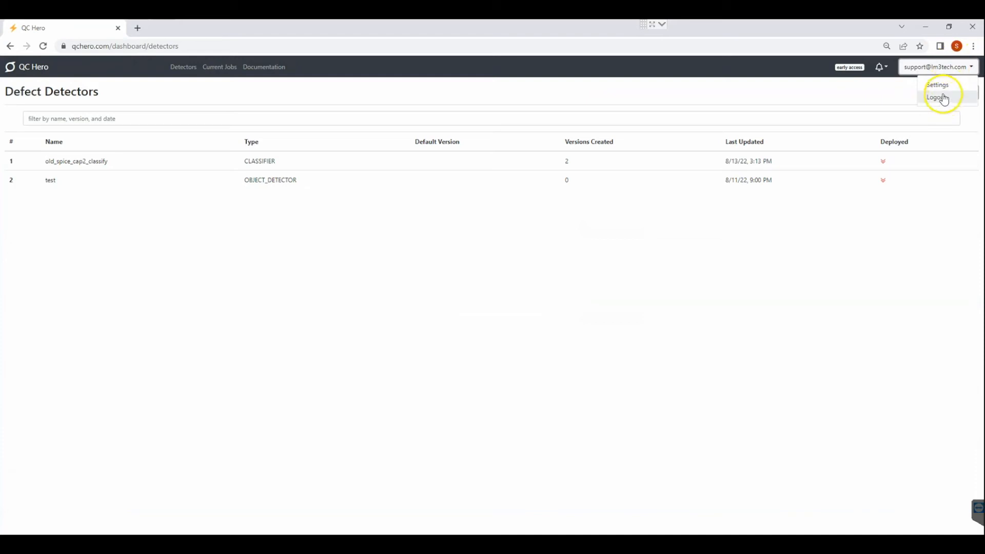
pyautogui.click(943, 88)
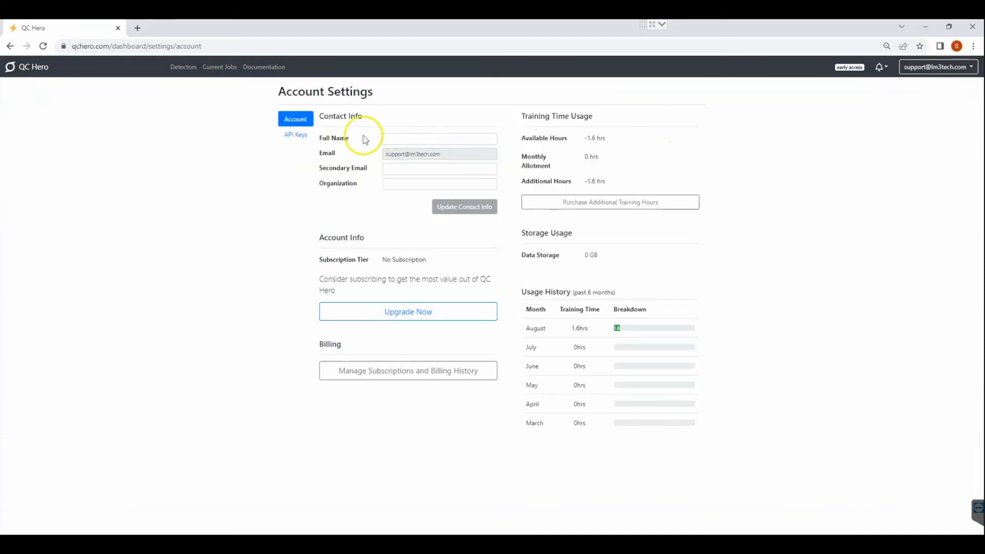
pyautogui.click(293, 133)
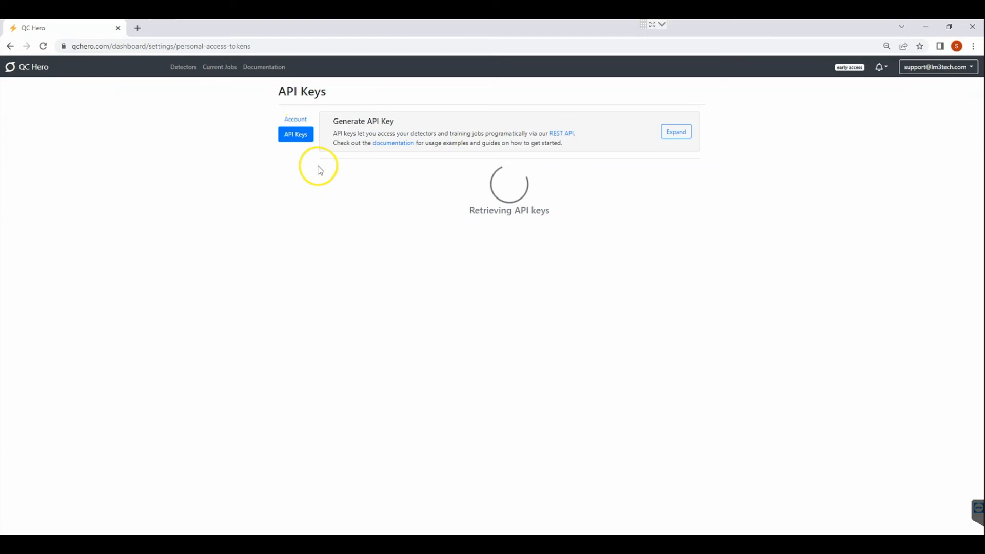
pyautogui.click(683, 138)
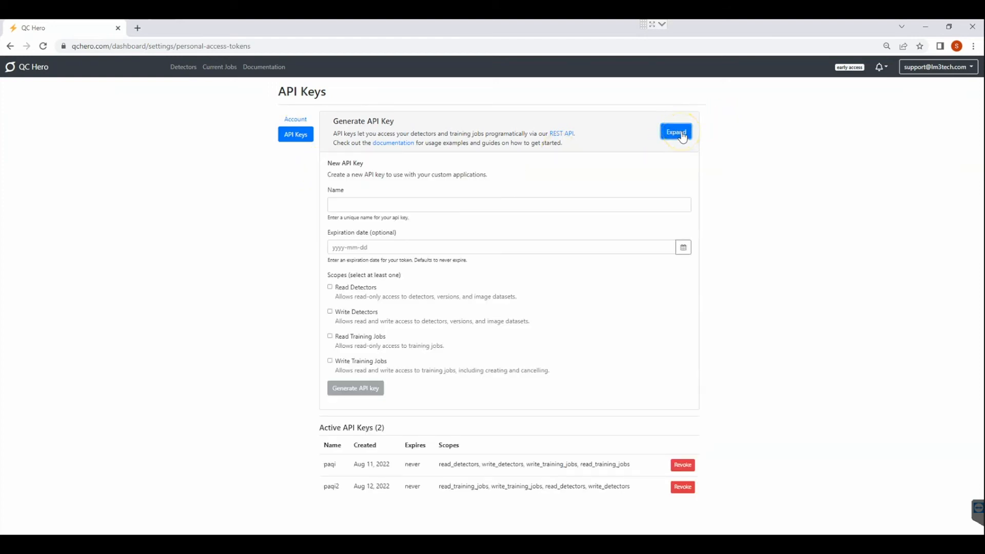
# Step: Generate API key paqi3 with all four detector and training-job scopes and copy it
pyautogui.click(402, 202)
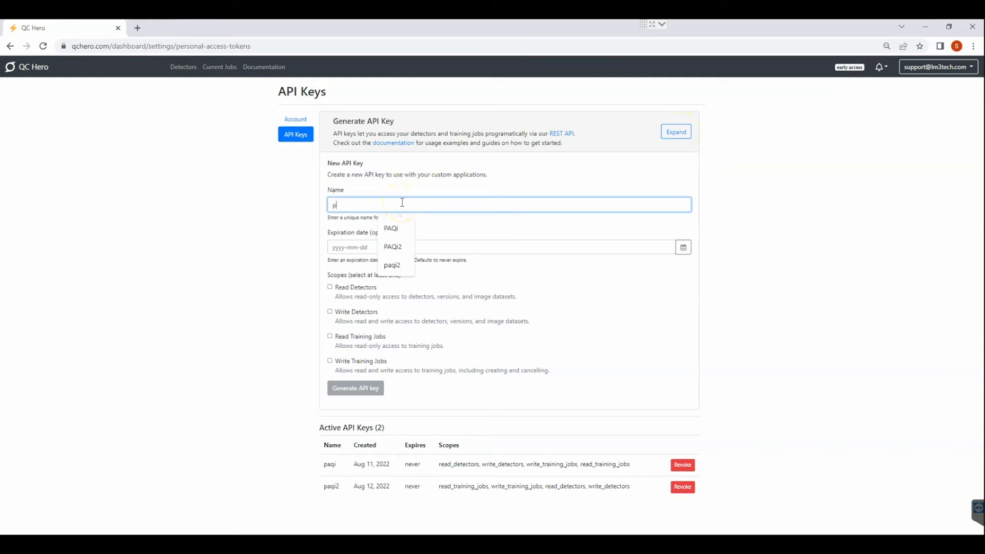
pyautogui.write('paqi3')
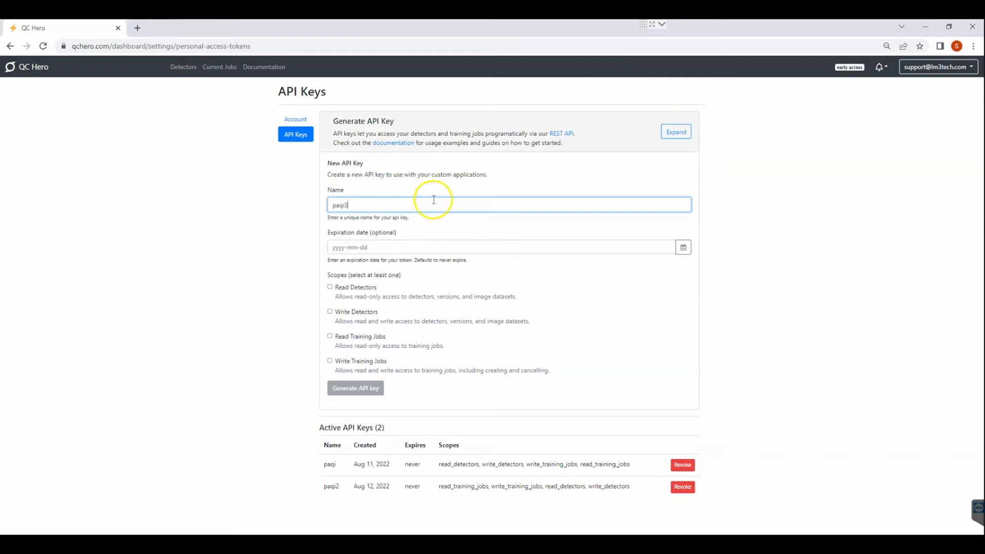
pyautogui.click(773, 194)
pyautogui.click(331, 287)
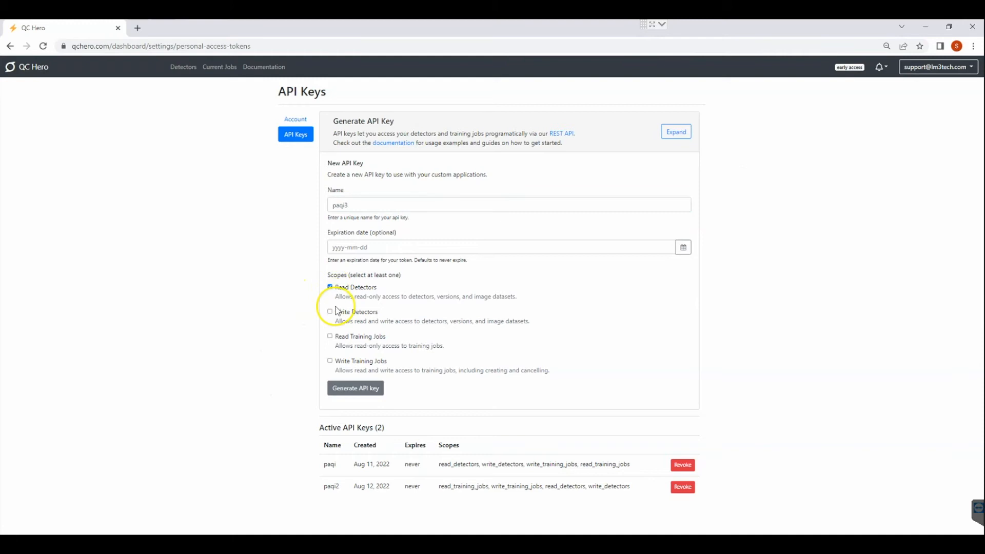
pyautogui.click(330, 312)
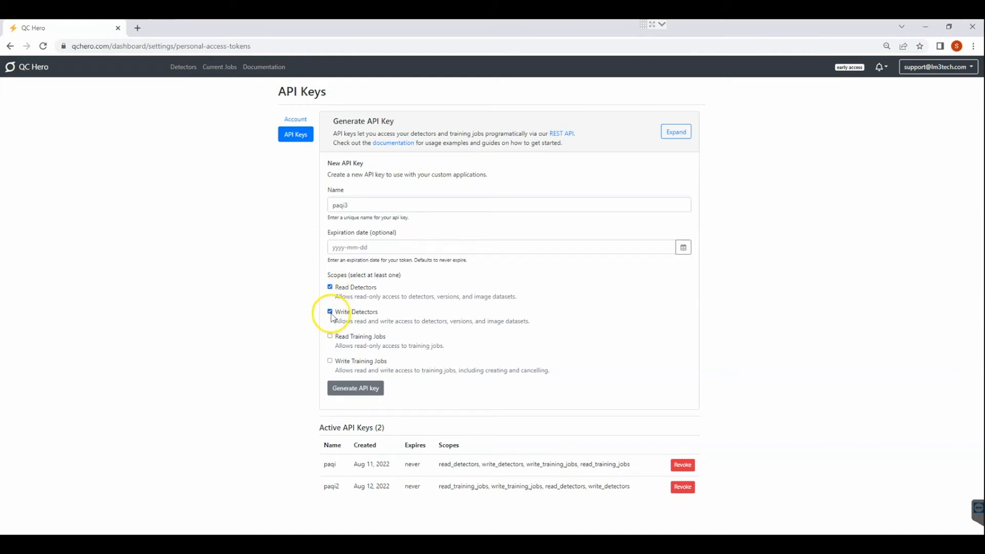
pyautogui.click(330, 337)
pyautogui.click(354, 388)
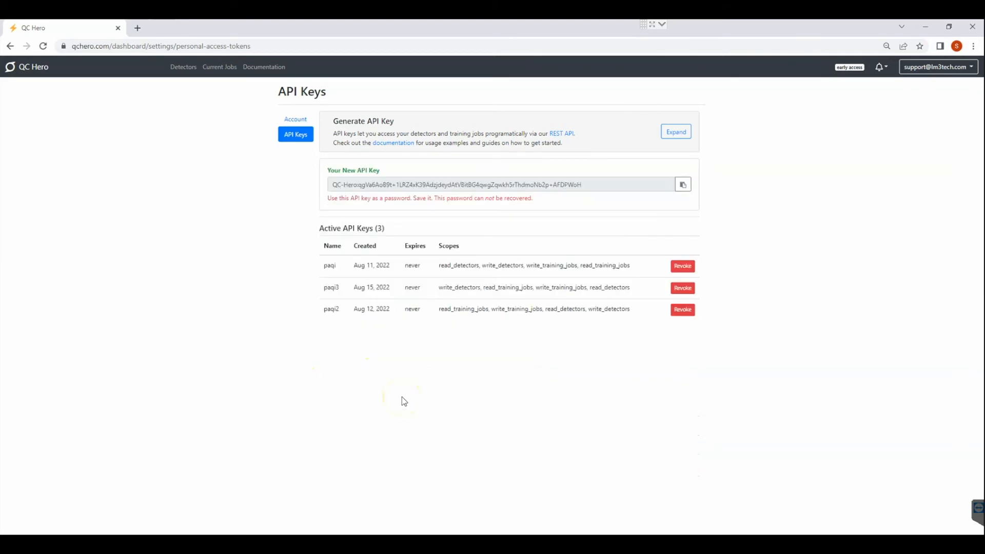
pyautogui.click(684, 188)
pyautogui.press('super')
# Step: Launch Notepad and paste the copied API key into it
pyautogui.write('not')
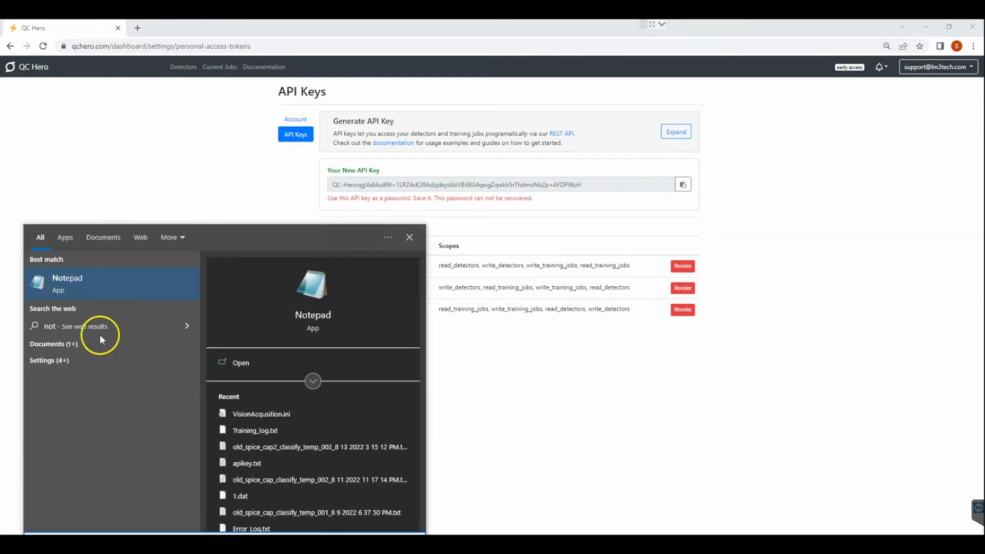
pyautogui.click(99, 287)
pyautogui.hotkey('ctrl', 'v')
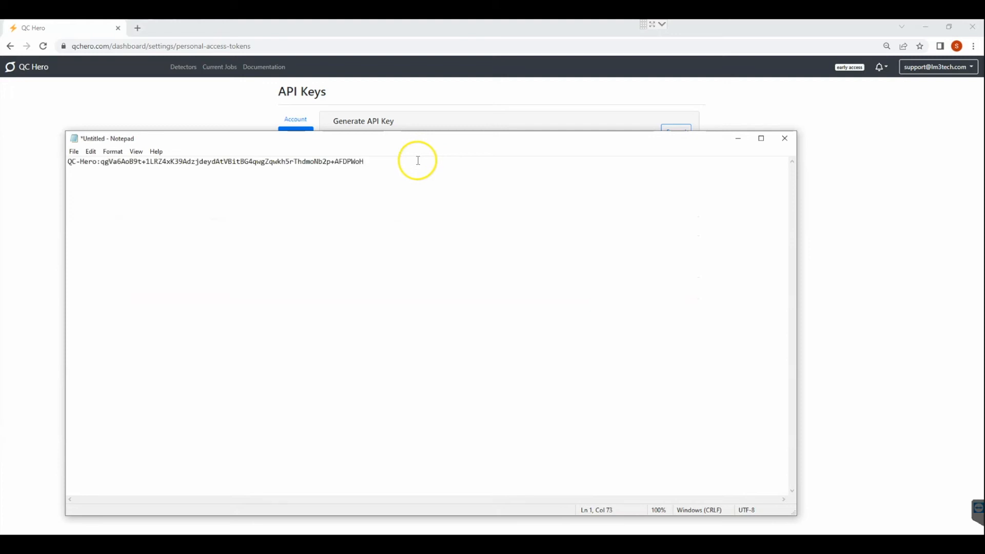
# Step: Save the key on the Desktop as apikey3.txt in UTF-16 LE and close Notepad
pyautogui.click(73, 153)
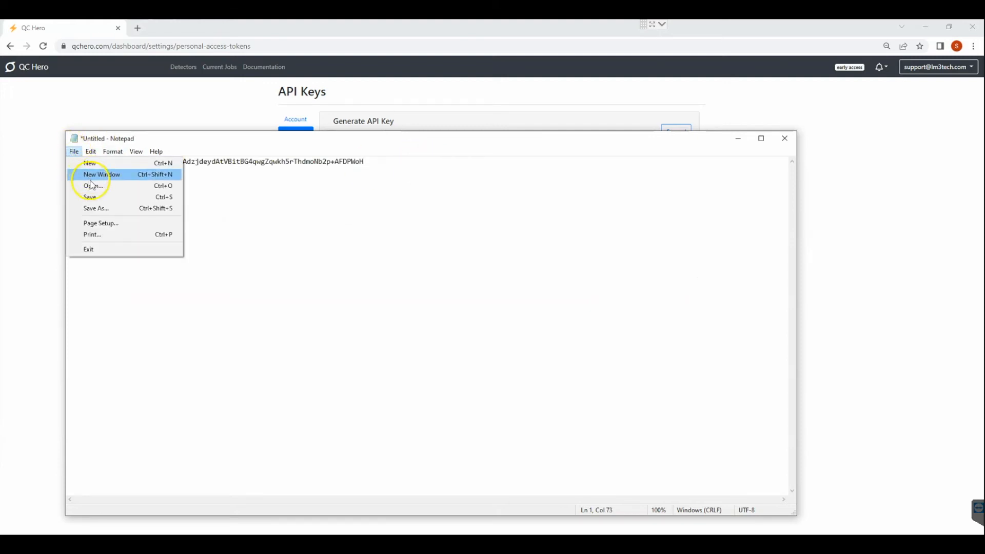
pyautogui.click(100, 208)
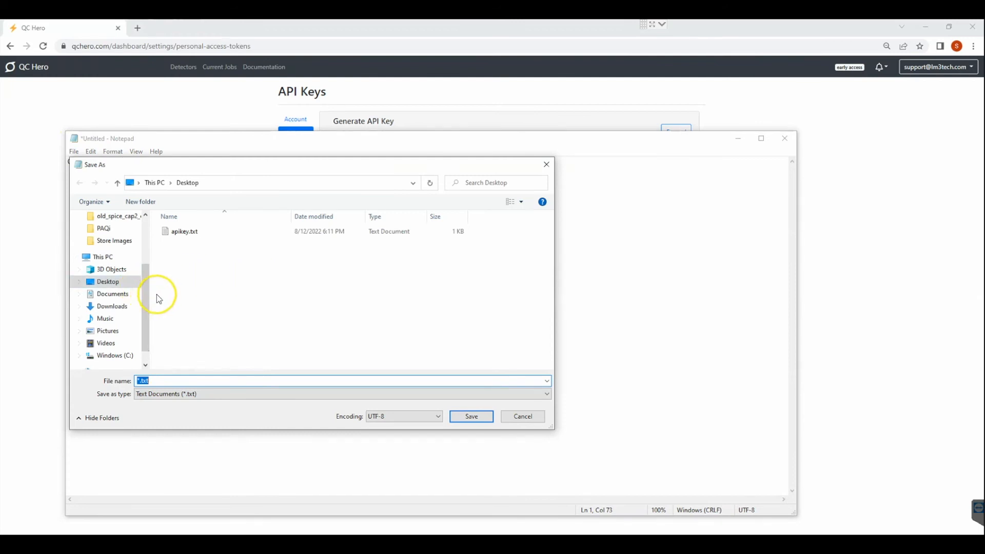
pyautogui.click(174, 233)
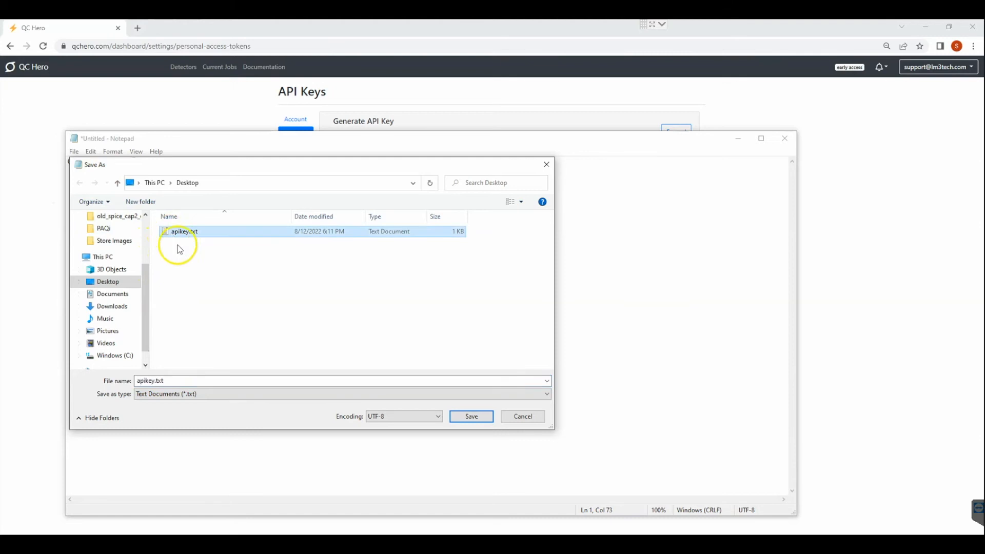
pyautogui.click(157, 380)
pyautogui.click(155, 381)
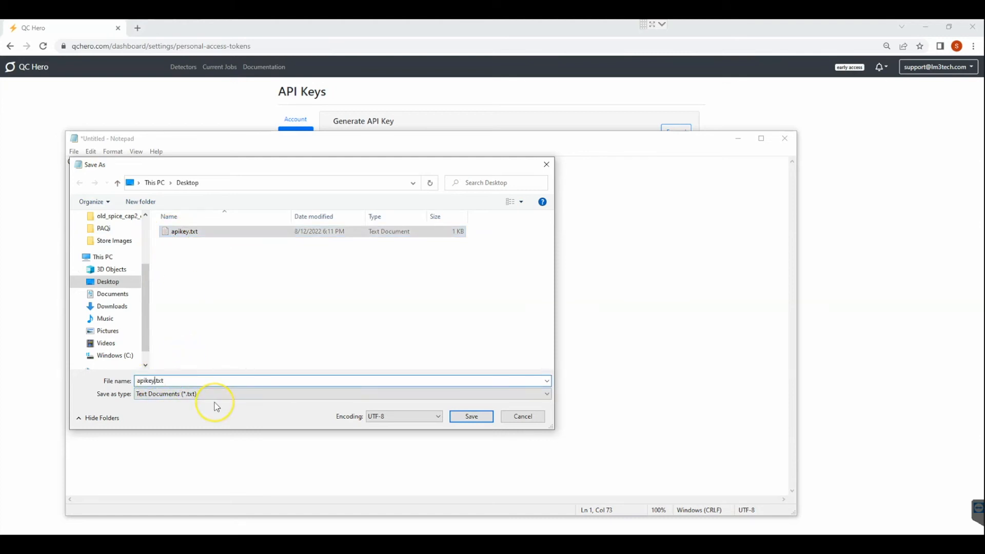
pyautogui.write('3')
pyautogui.click(429, 416)
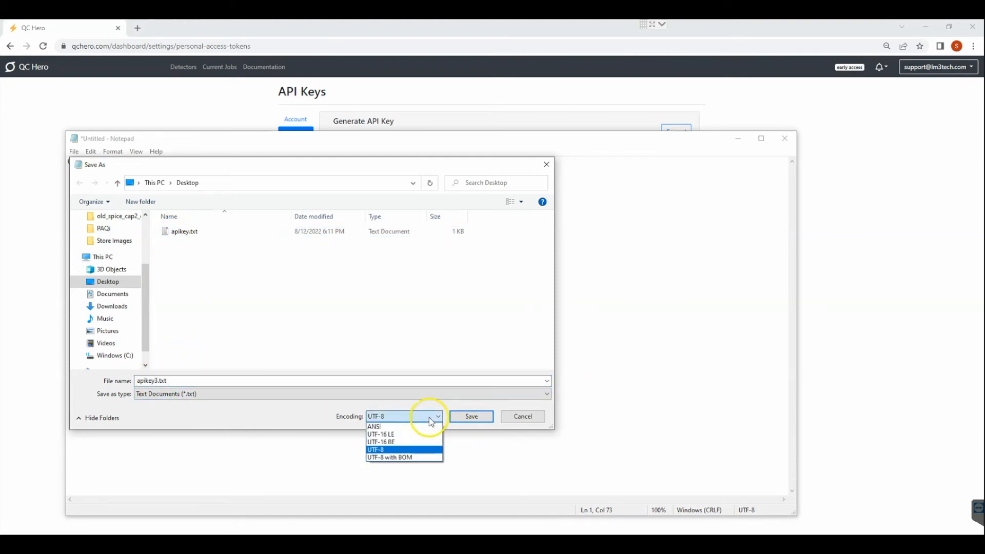
pyautogui.click(428, 436)
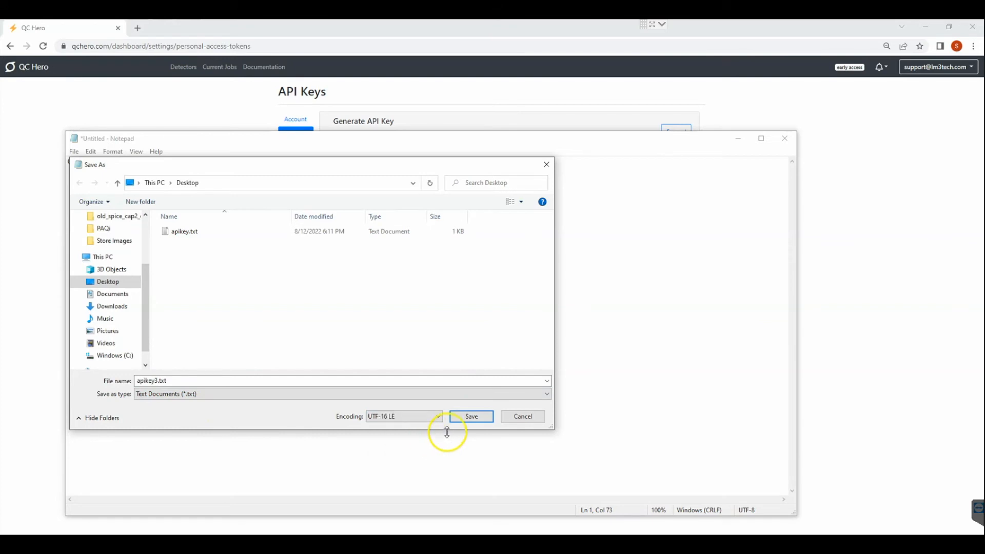
pyautogui.click(469, 418)
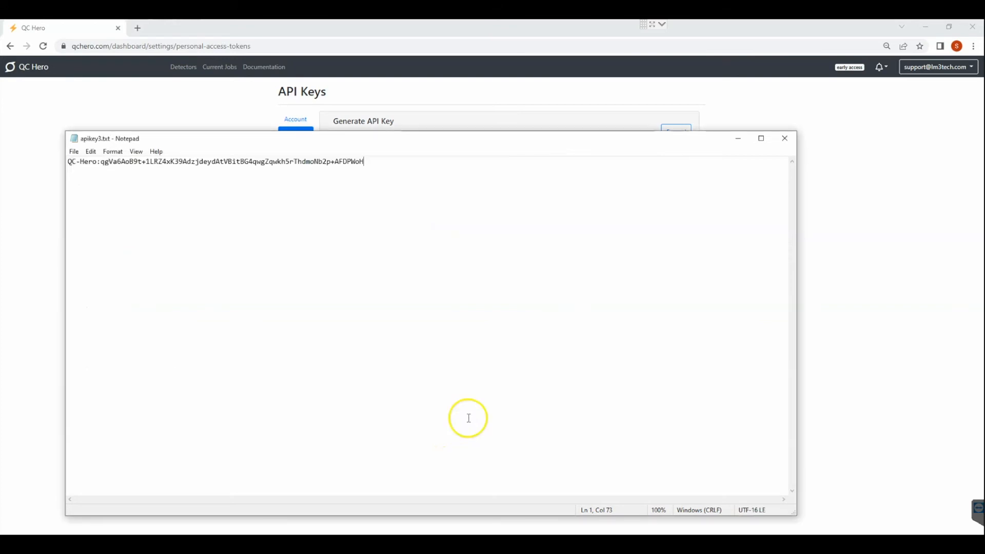
pyautogui.click(783, 138)
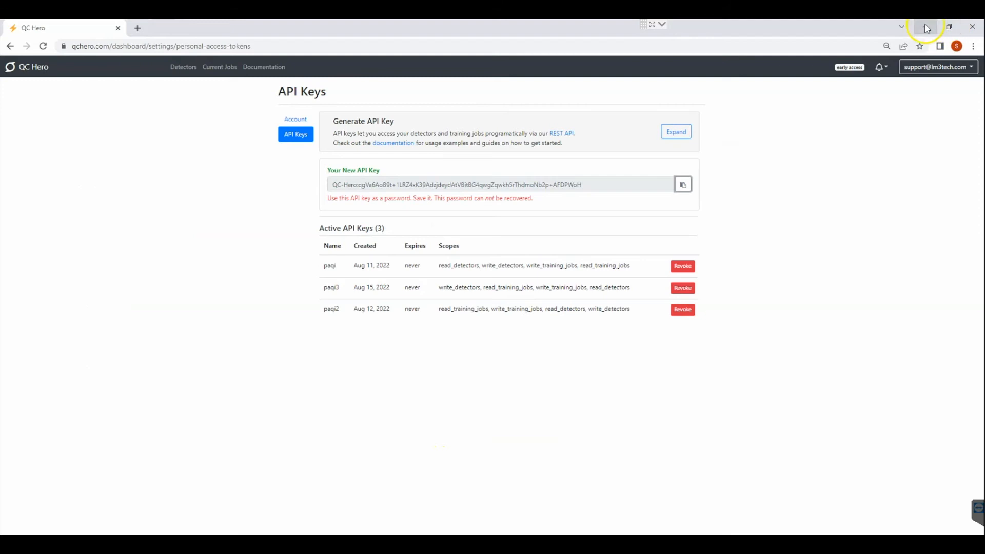
# Step: Back in PAQi, reset the API key by choosing apikey3.txt from the Desktop
pyautogui.click(924, 26)
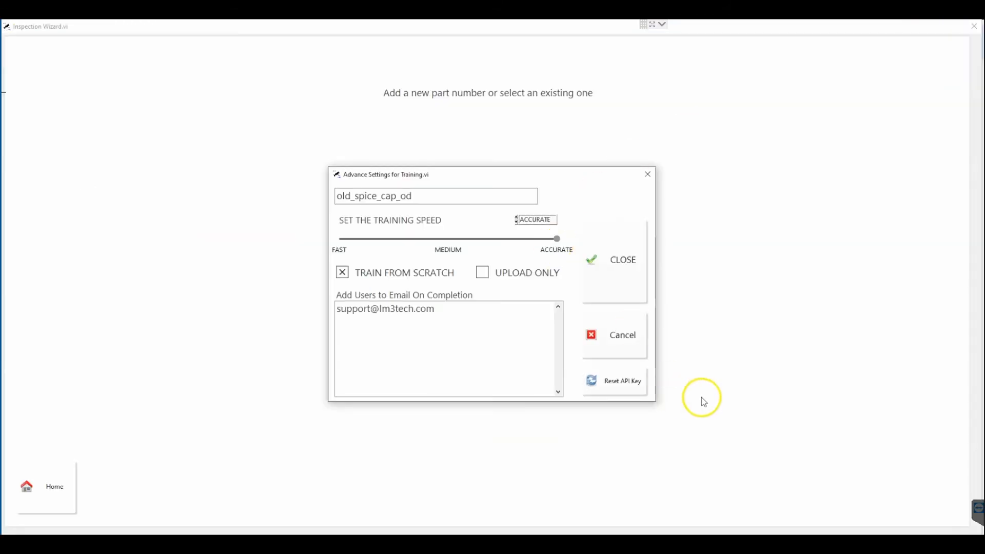
pyautogui.click(624, 386)
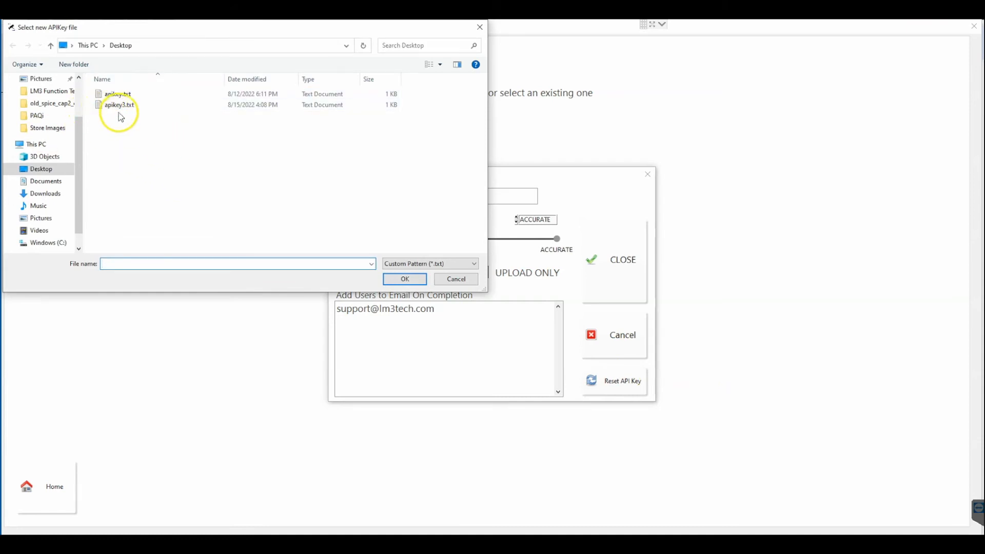
pyautogui.click(456, 280)
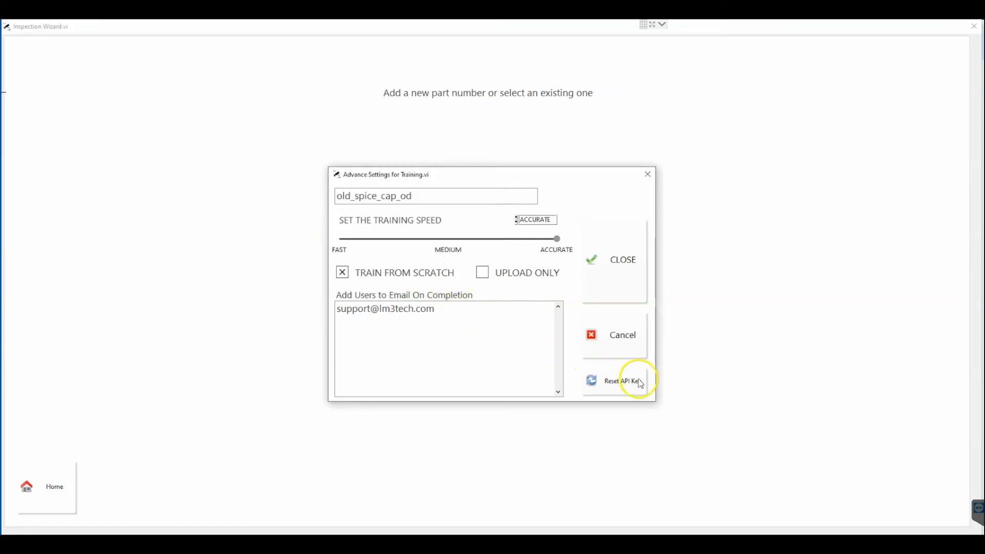
# Step: Close the advanced training settings and enter part number 0ld_spice_od
pyautogui.click(624, 279)
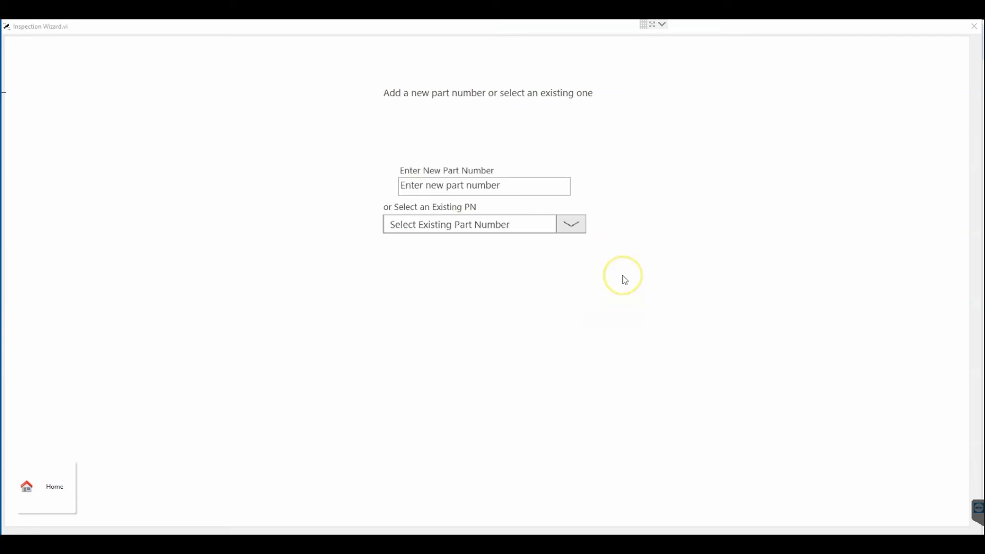
pyautogui.click(581, 257)
pyautogui.click(529, 190)
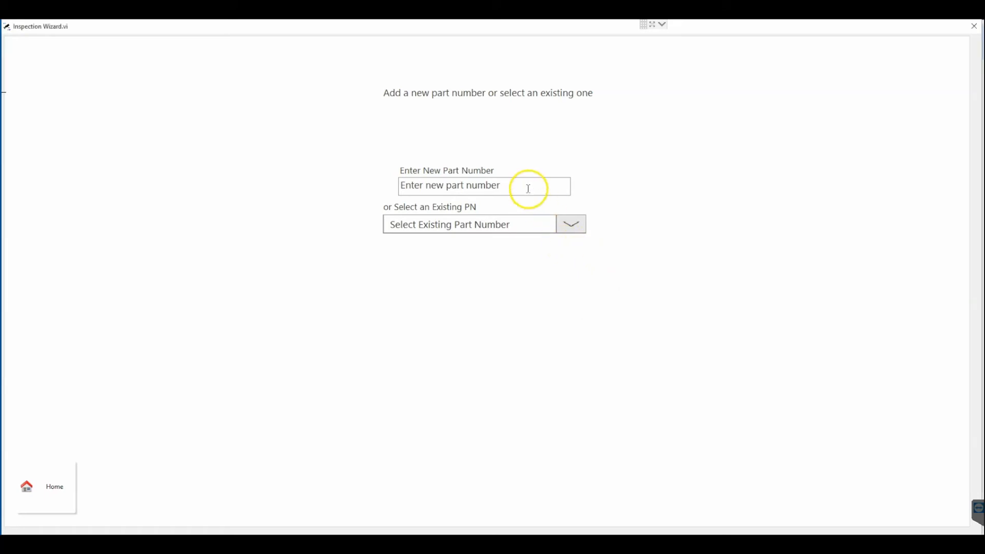
pyautogui.doubleClick(529, 188)
pyautogui.tripleClick(528, 189)
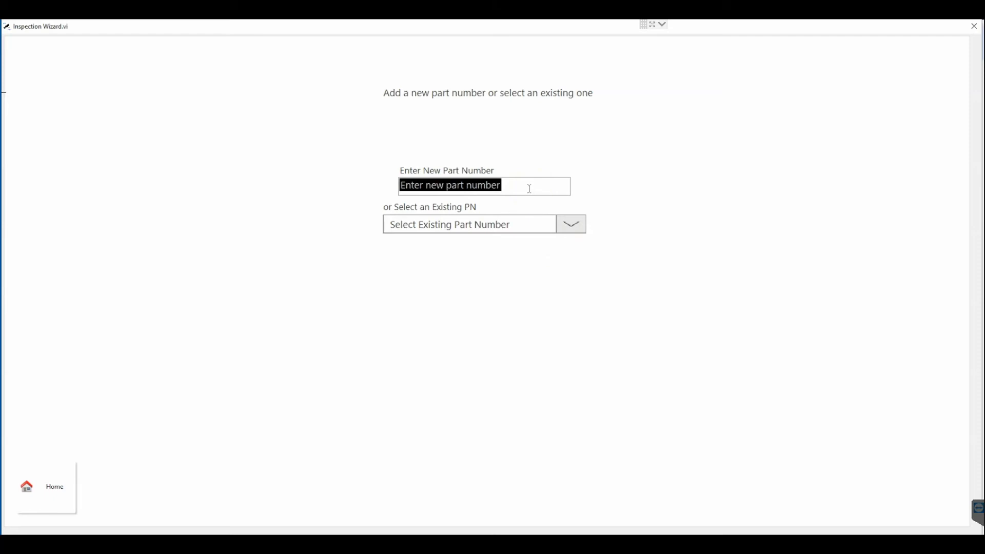
pyautogui.write('0')
pyautogui.write('ld_spice_')
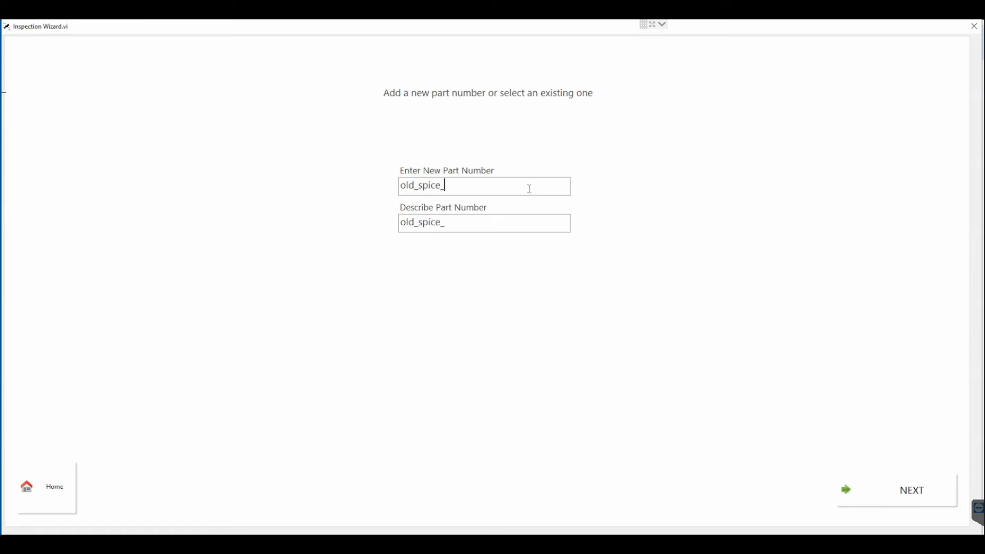
pyautogui.write('od')
# Step: Run 1 step and enable camera 1 with the 1-capOD profile
pyautogui.click(894, 500)
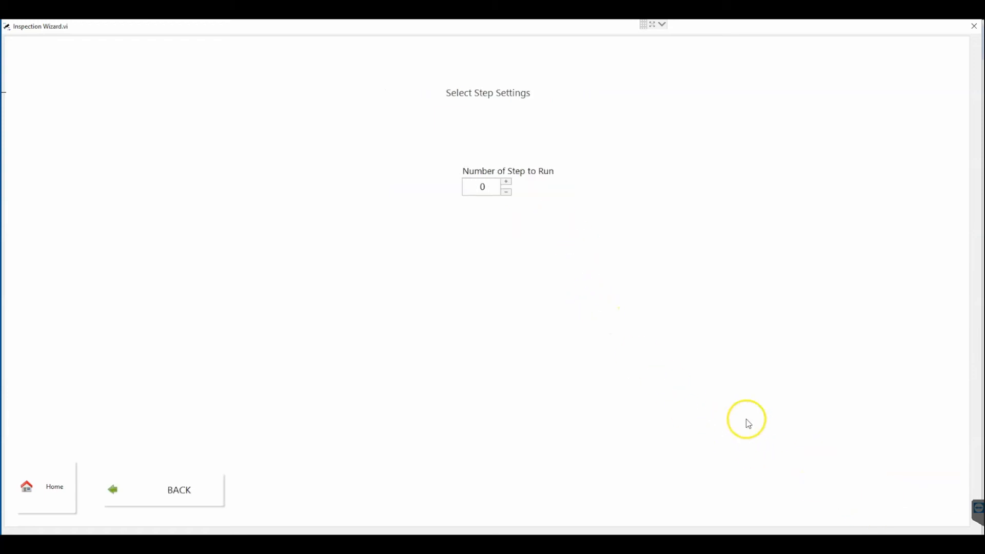
pyautogui.click(506, 182)
pyautogui.click(853, 480)
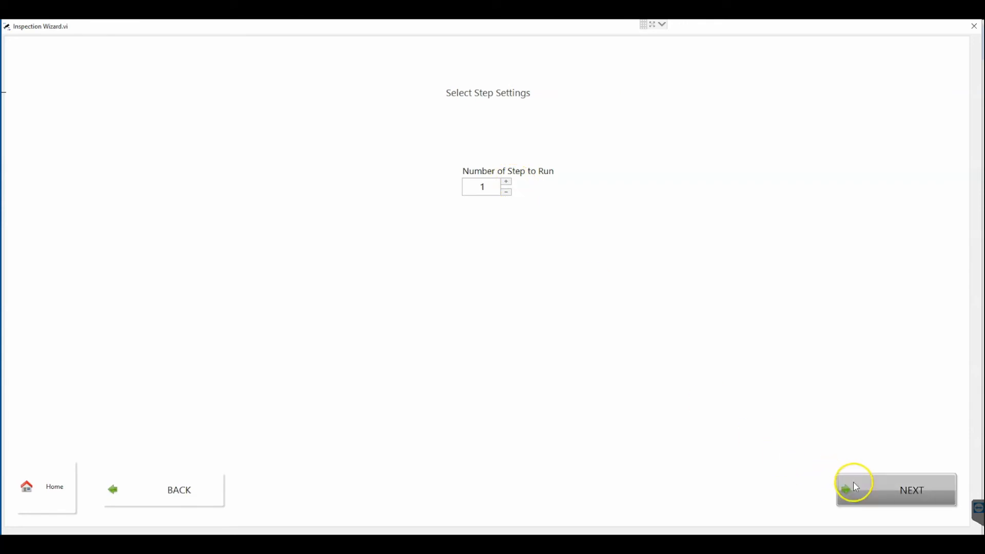
pyautogui.click(484, 224)
pyautogui.click(482, 235)
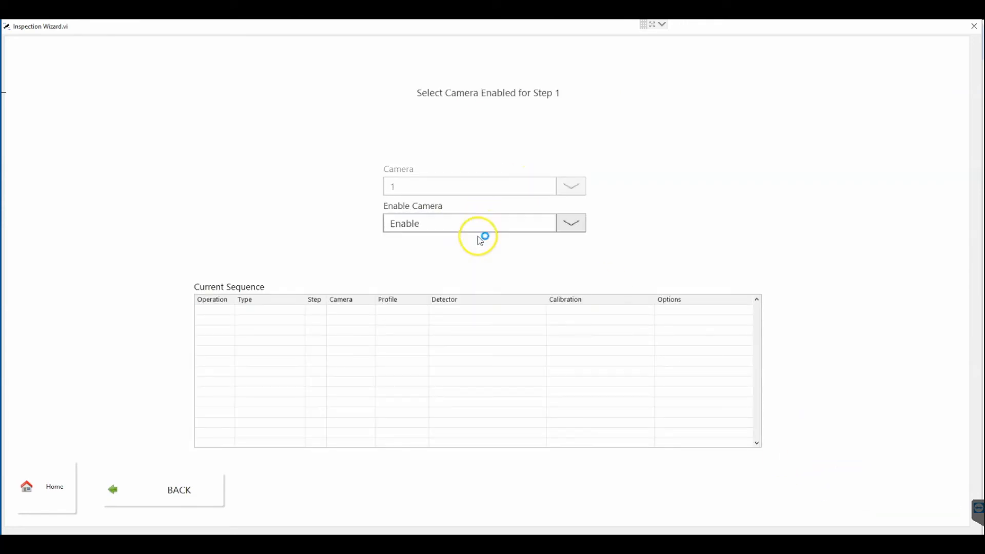
pyautogui.click(457, 264)
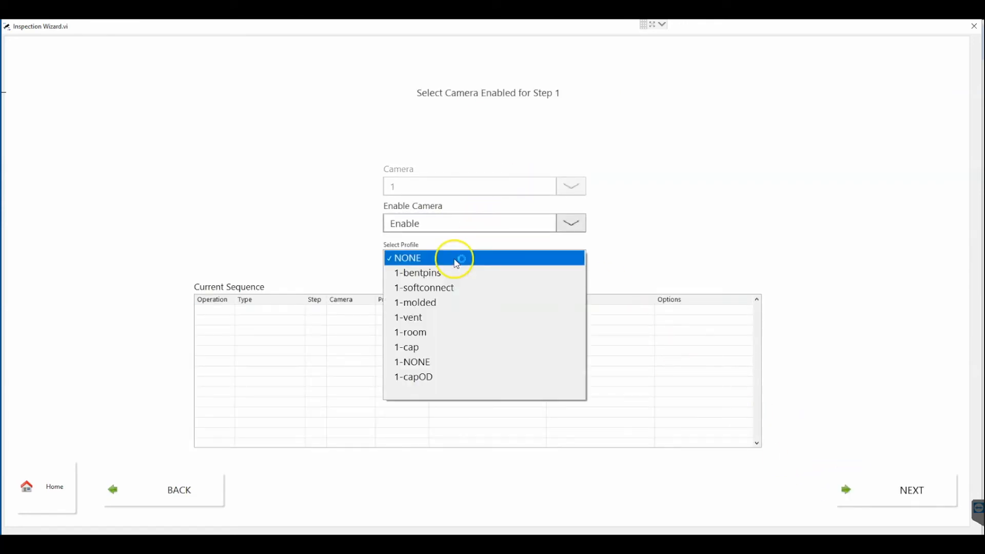
pyautogui.click(468, 374)
# Step: Set step 1 to Yes - Detect and select the old_spice_cap_od detector
pyautogui.click(919, 491)
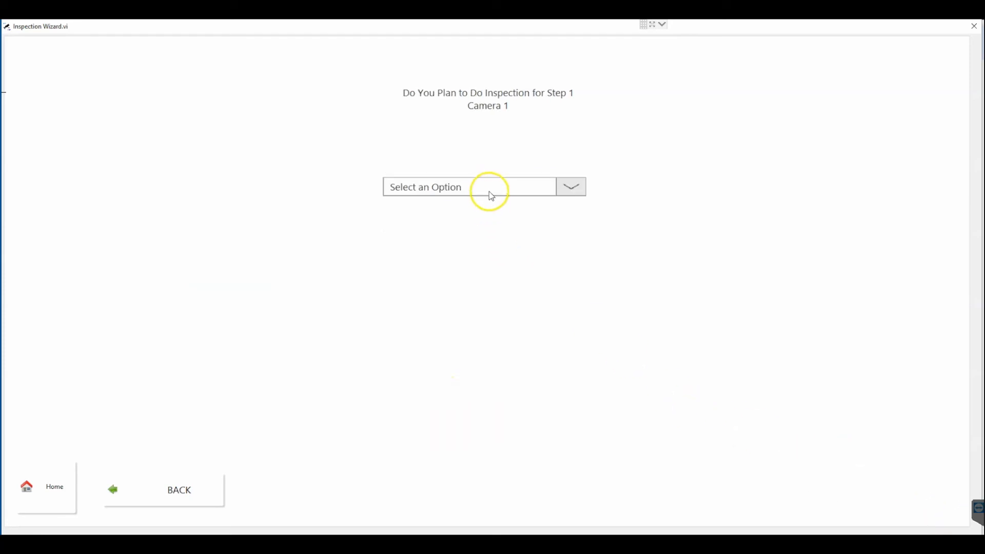
pyautogui.click(490, 193)
pyautogui.click(470, 215)
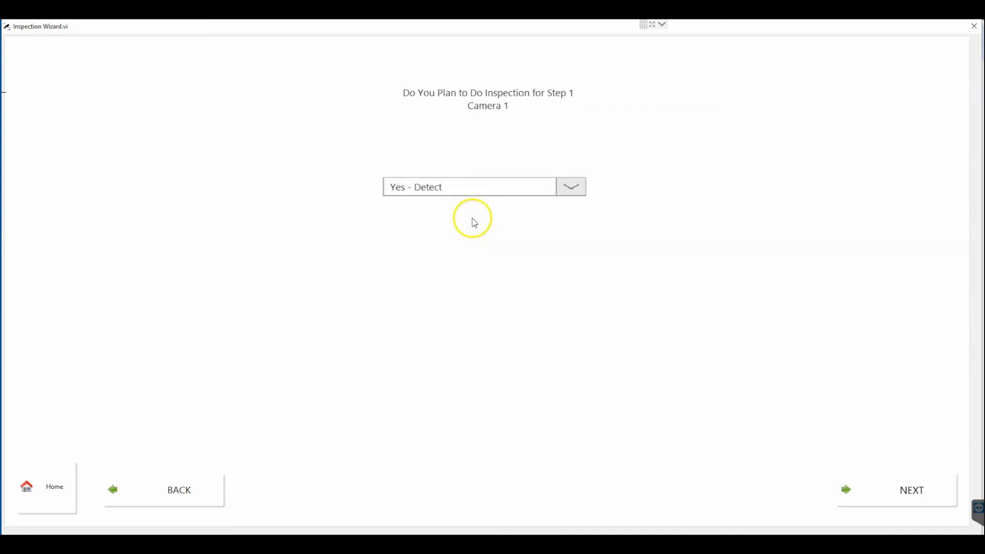
pyautogui.click(894, 500)
pyautogui.click(476, 196)
pyautogui.click(470, 202)
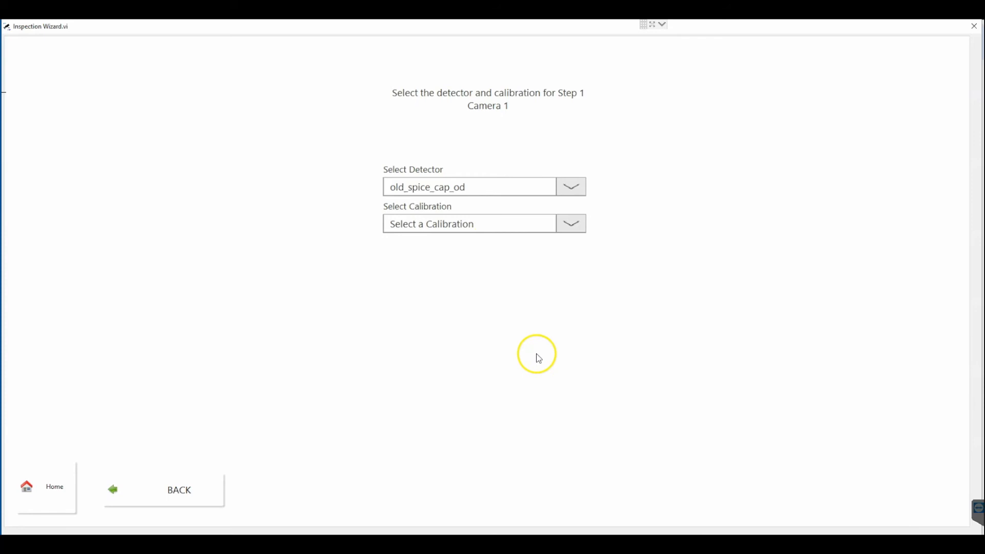
pyautogui.click(458, 226)
# Step: Start a new calibration and name it old_spice_od_cal
pyautogui.click(462, 401)
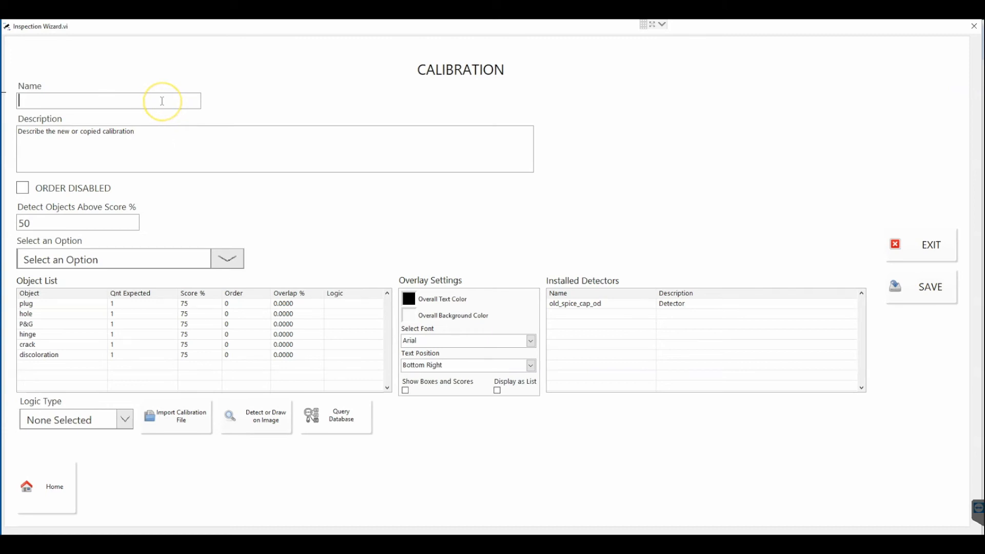
pyautogui.click(162, 101)
pyautogui.write('old_spice_od_cal')
# Step: Replace the placeholder description with one saying the detector verifies presence of the hole, plug, P&G and hinge
pyautogui.tripleClick(207, 130)
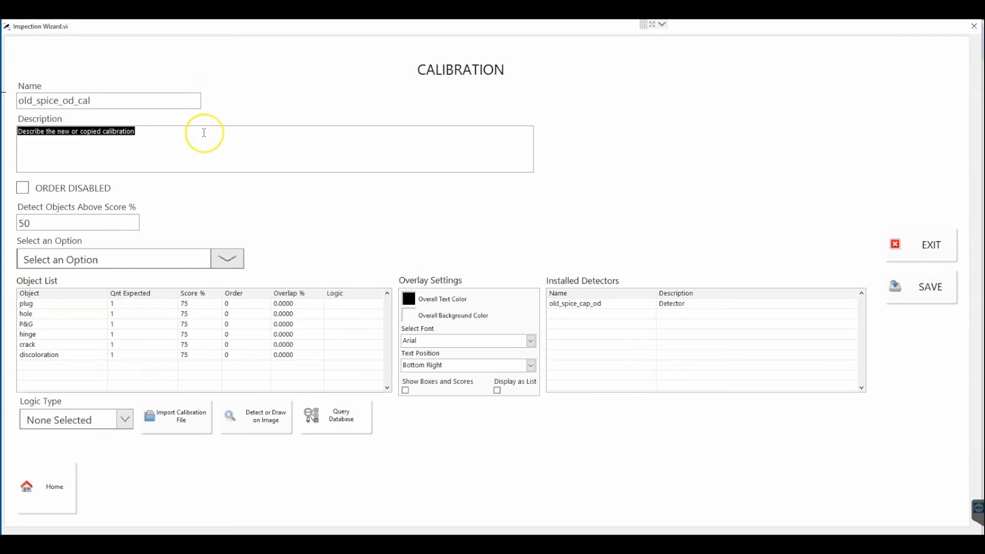
pyautogui.write('This')
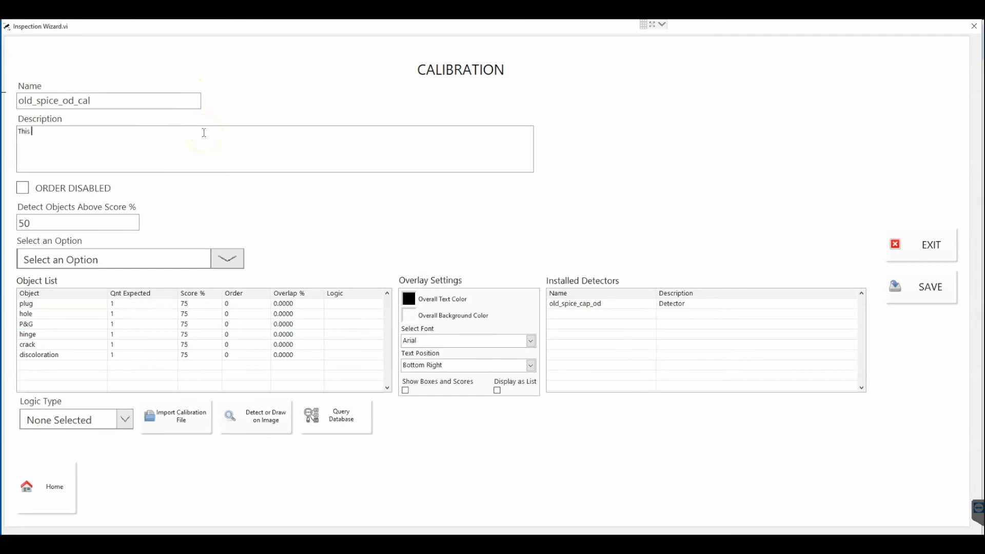
pyautogui.write(' detector is going to w')
pyautogui.write('erisy the presence of the hole, plug')
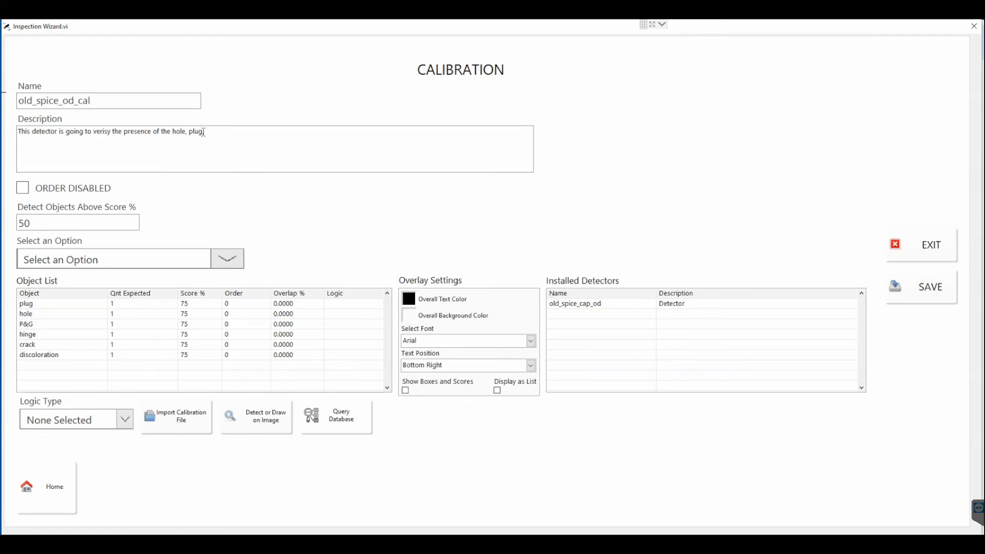
pyautogui.write('&G, and hinge.')
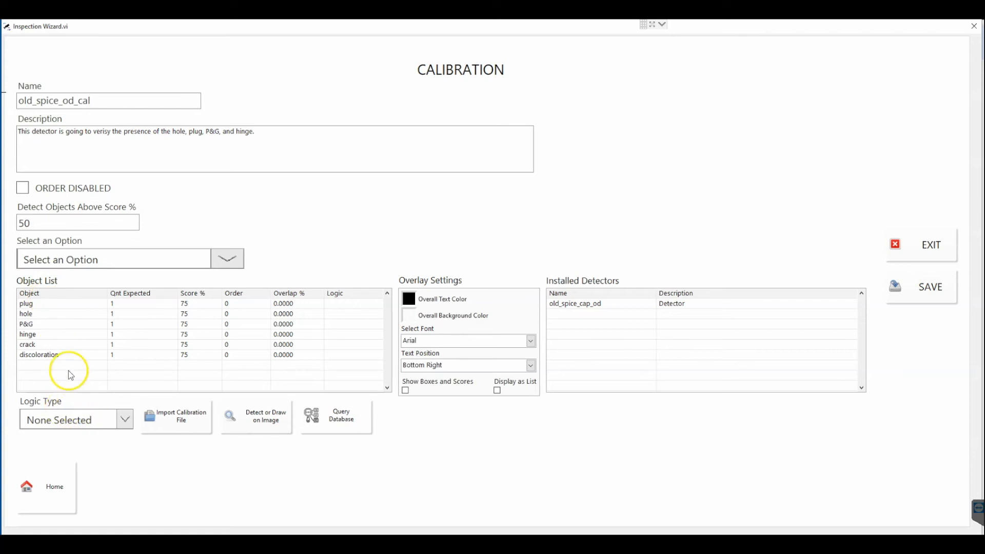
# Step: Set the crack and discoloration objects to Defect logic type
pyautogui.click(39, 347)
pyautogui.keyDown('shift'); pyautogui.click(43, 357); pyautogui.keyUp('shift')
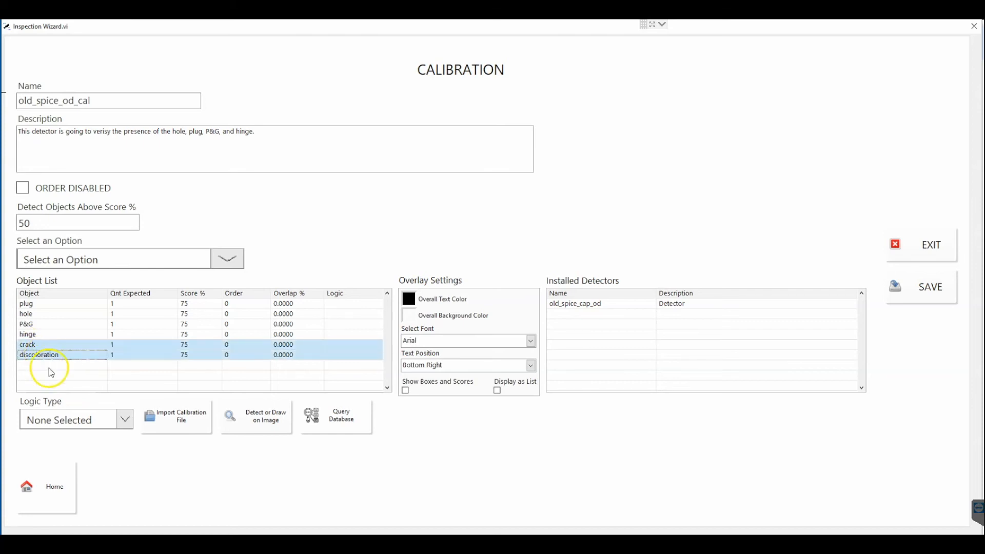
pyautogui.click(72, 419)
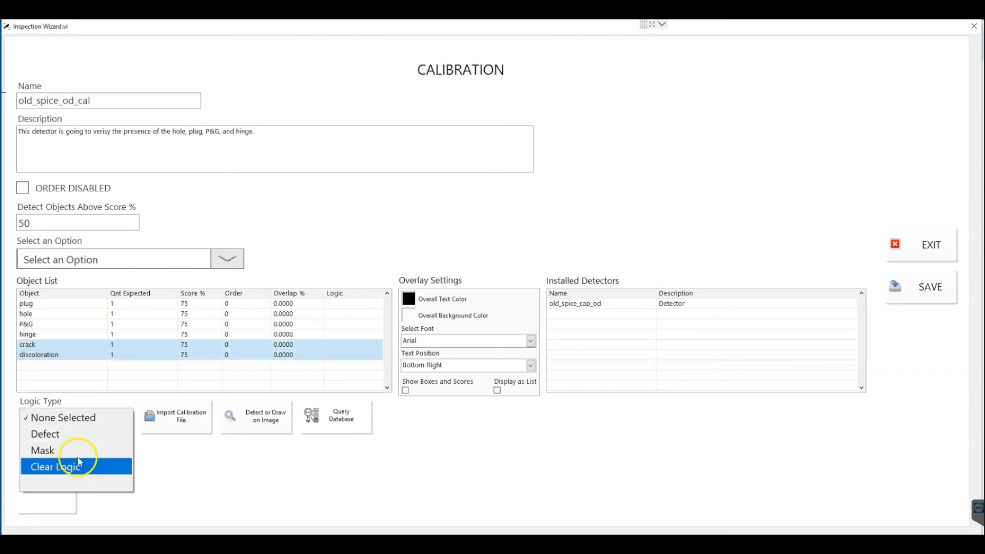
pyautogui.click(74, 434)
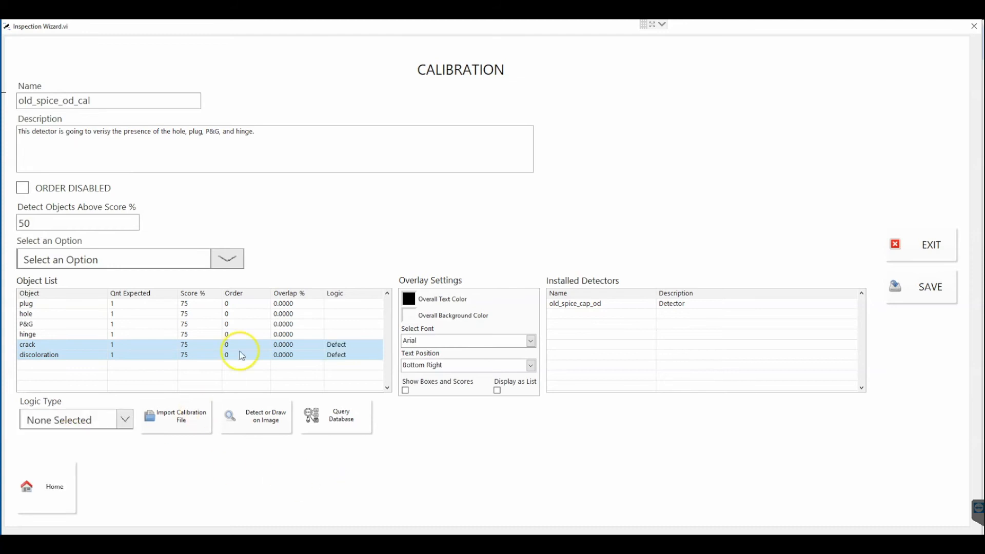
# Step: Select the hinge, P&G, hole and plug objects, then save the old_spice_od_cal calibration
pyautogui.click(65, 334)
pyautogui.click(54, 327)
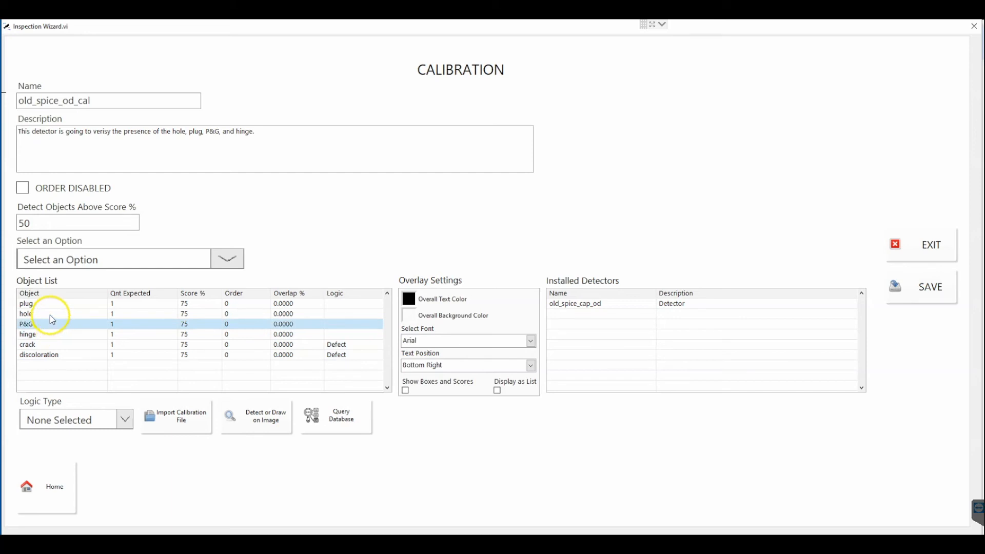
pyautogui.click(50, 313)
pyautogui.click(50, 304)
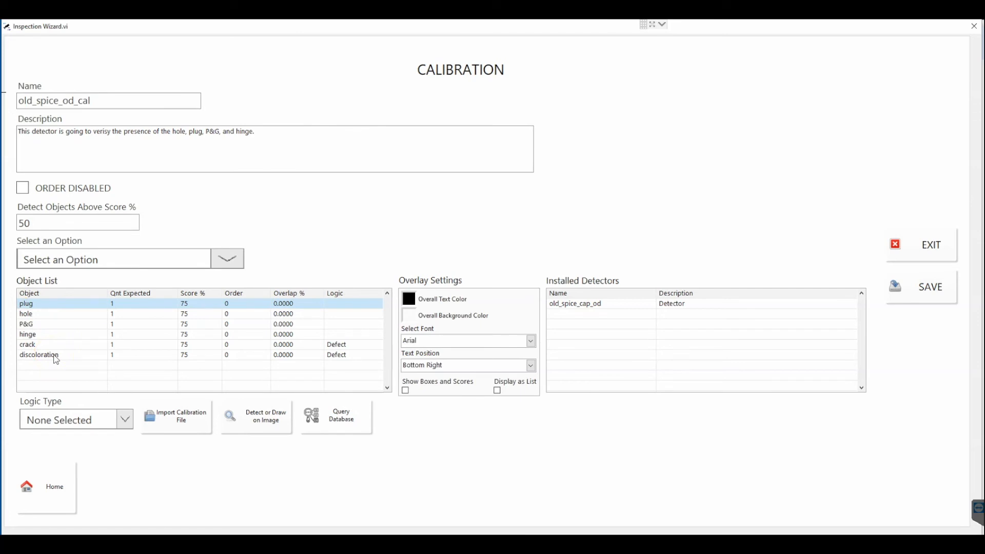
pyautogui.click(946, 303)
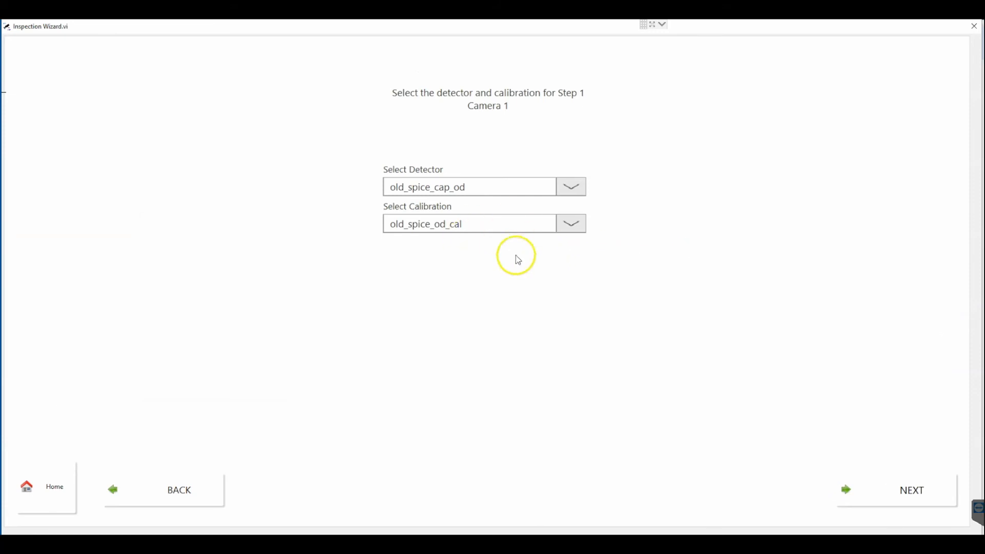
# Step: Review the Current Sequence summary and continue to the Additional Inspection Options page
pyautogui.click(914, 488)
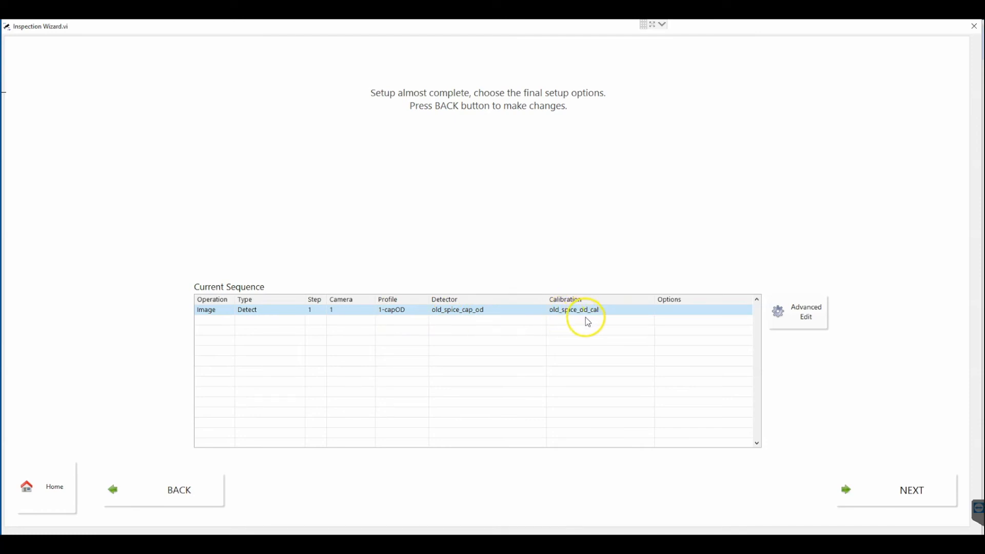
pyautogui.click(928, 498)
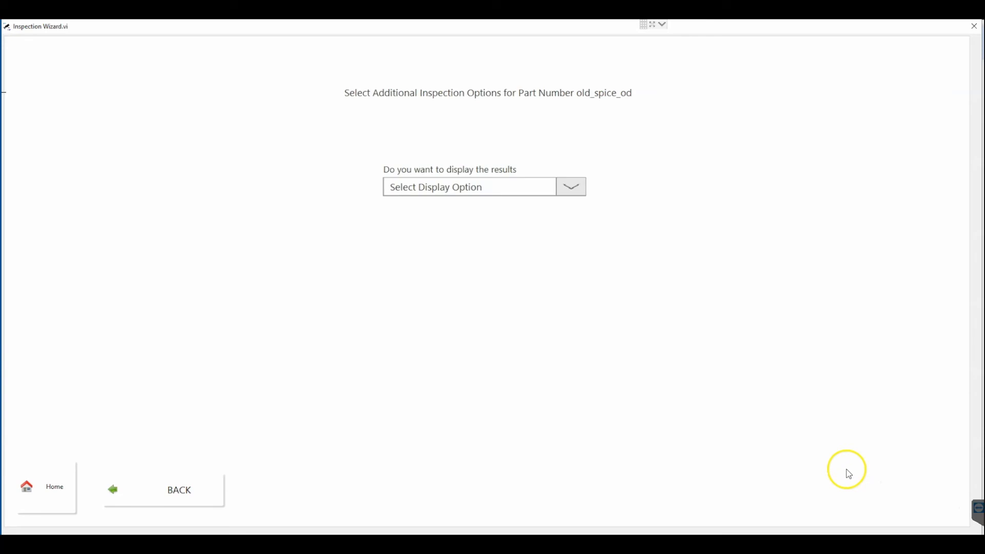
# Step: Set the results display to show only on failure
pyautogui.click(496, 188)
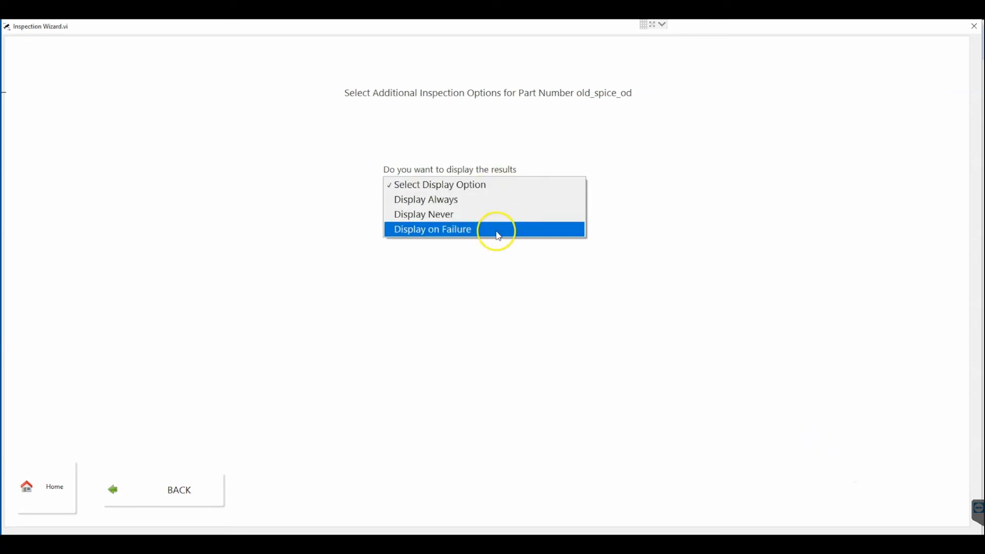
pyautogui.click(479, 199)
pyautogui.click(472, 188)
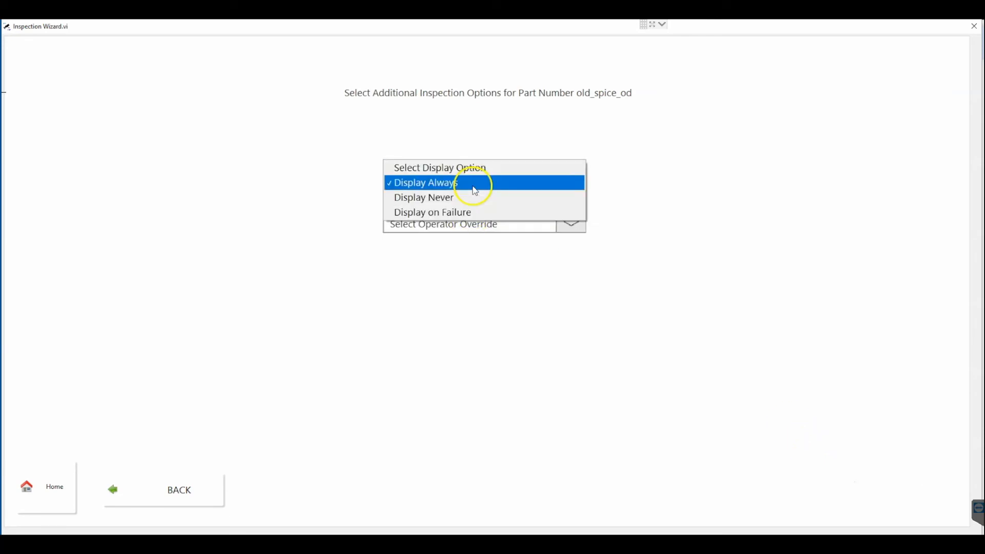
pyautogui.click(469, 211)
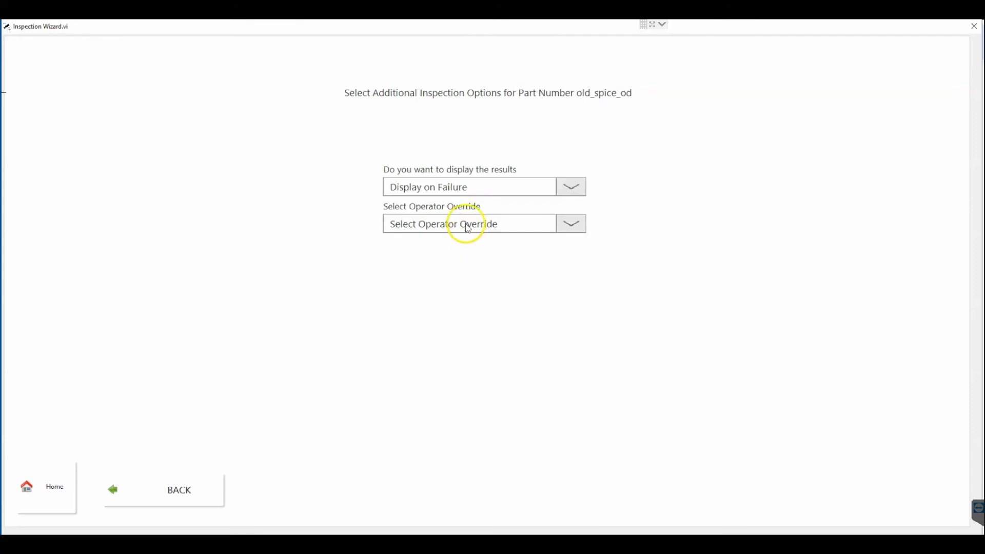
# Step: Disable operator override, production count mode and the operator input macro, then save and exit
pyautogui.click(468, 228)
pyautogui.click(462, 258)
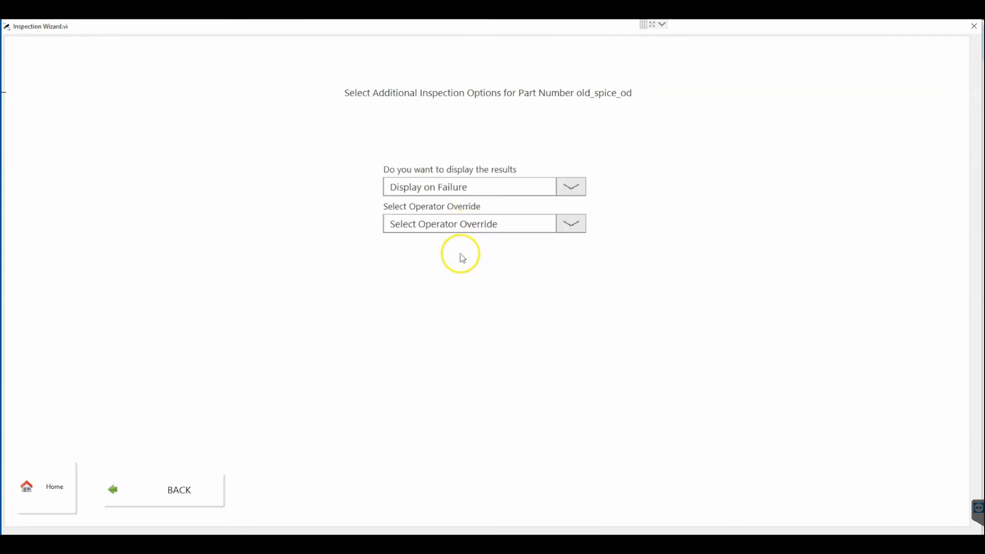
pyautogui.click(453, 265)
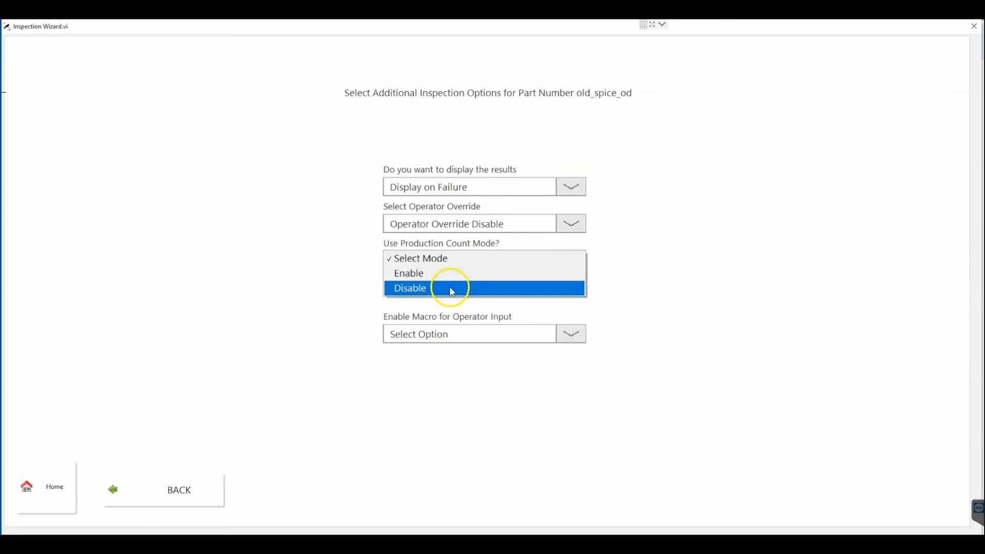
pyautogui.click(451, 290)
pyautogui.click(454, 333)
pyautogui.click(455, 358)
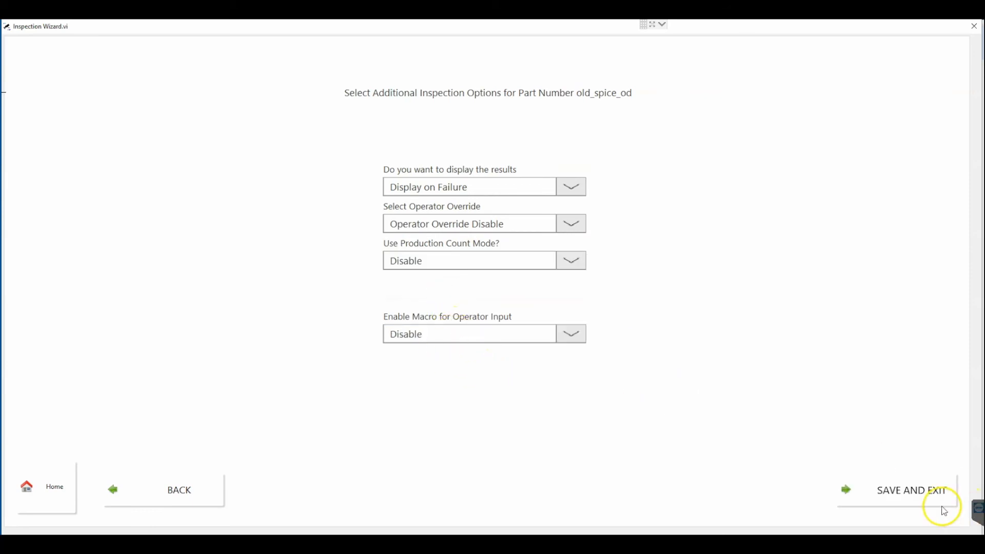
pyautogui.click(912, 492)
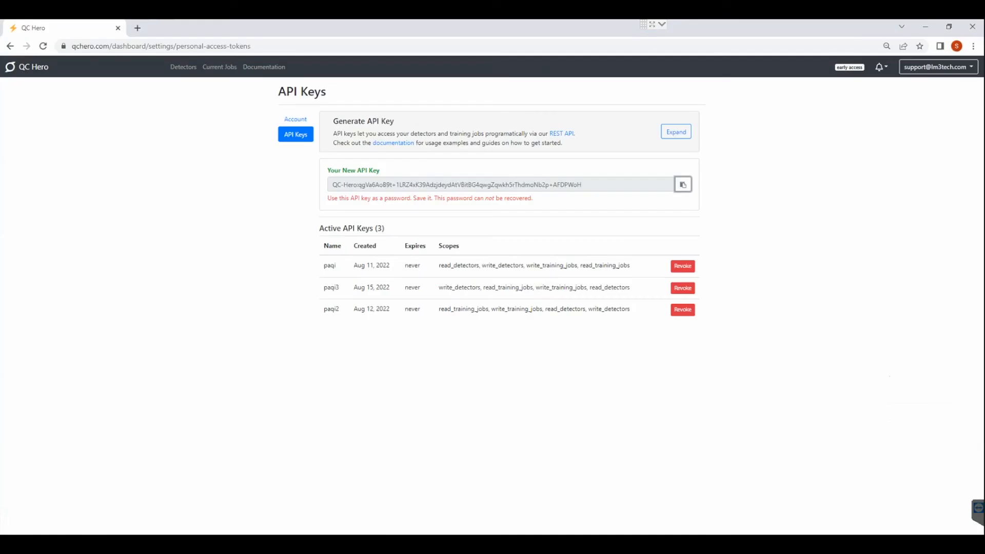
# Step: Confirm Current Jobs has no training running, then open old_spice_cap_od's training data
pyautogui.click(183, 68)
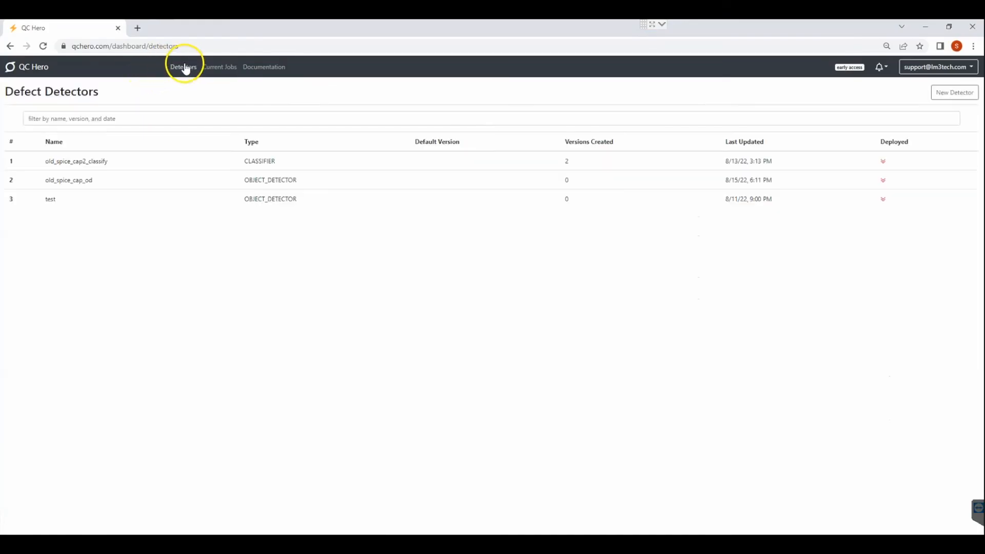
pyautogui.click(216, 68)
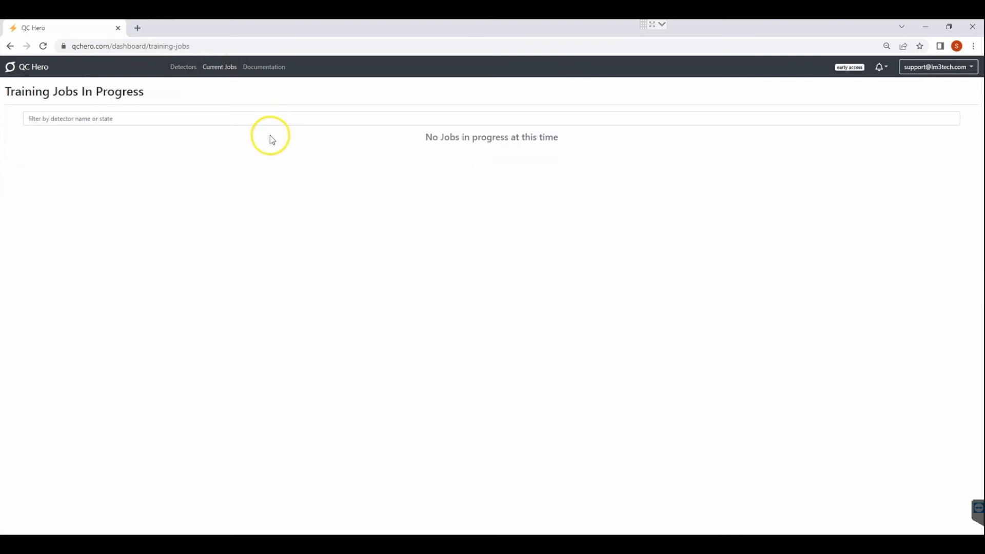
pyautogui.click(177, 68)
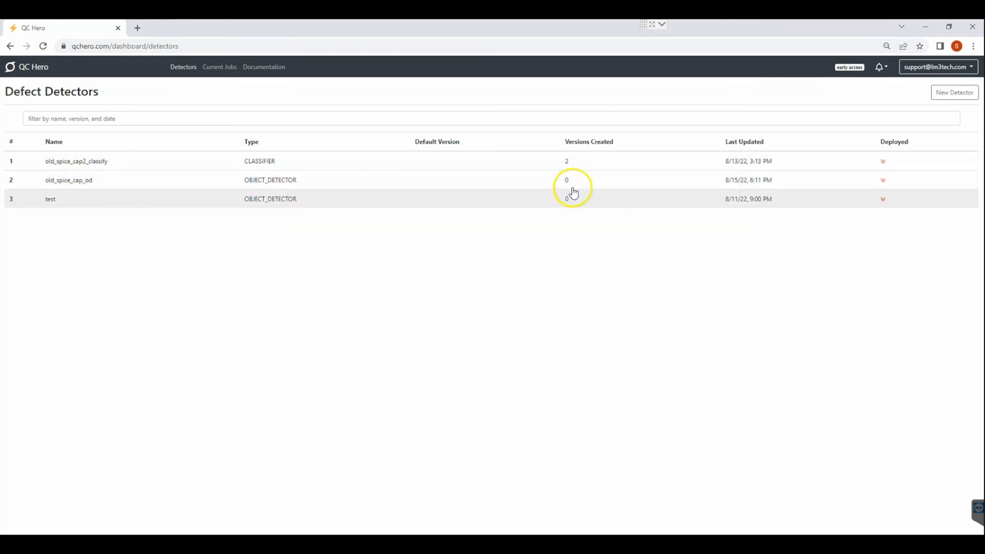
pyautogui.click(79, 181)
pyautogui.click(48, 117)
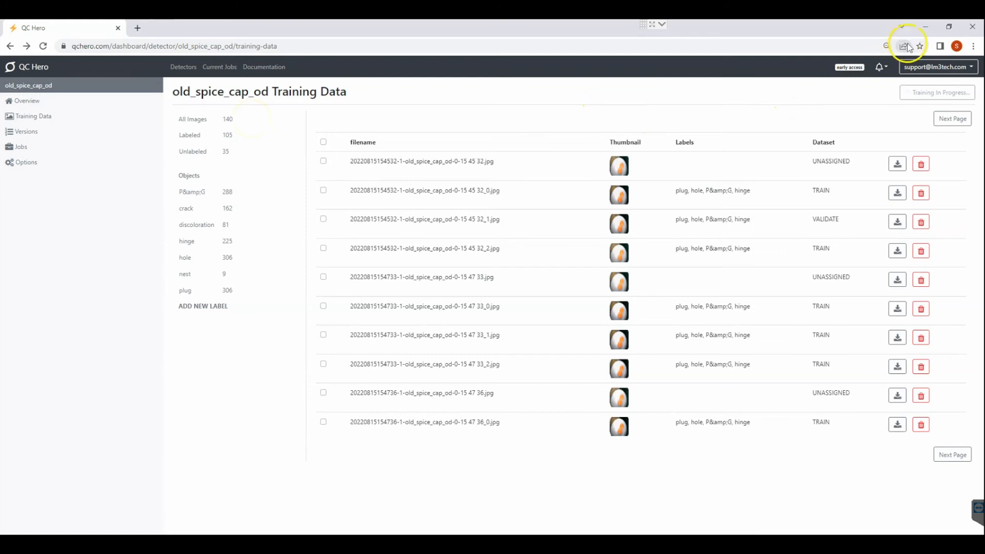
# Step: Browse the 140 training images, then return to the PAQi main screen
pyautogui.click(501, 256)
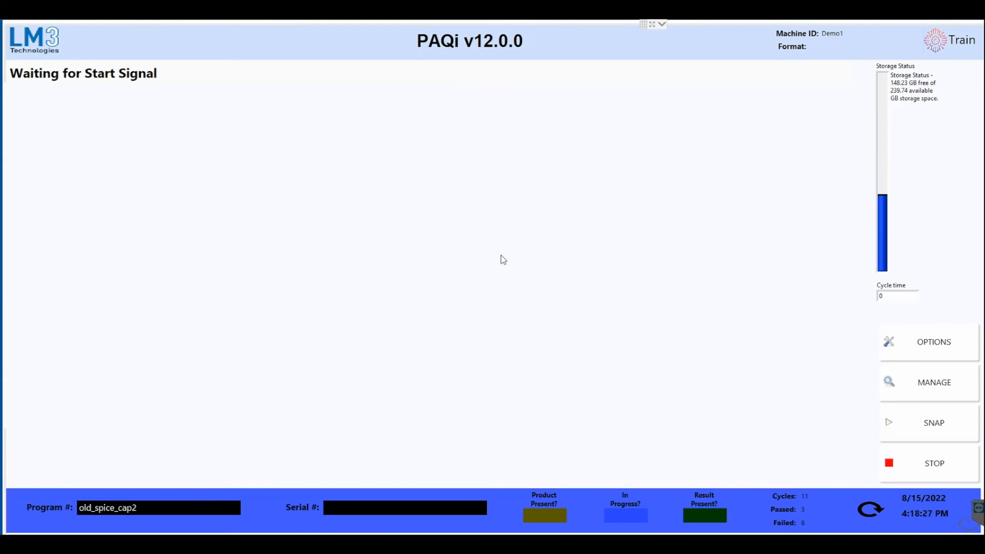
# Step: Log in, switch the program code to old_spice_od, and snap a cap inspection
pyautogui.click(897, 344)
pyautogui.click(138, 161)
pyautogui.click(143, 202)
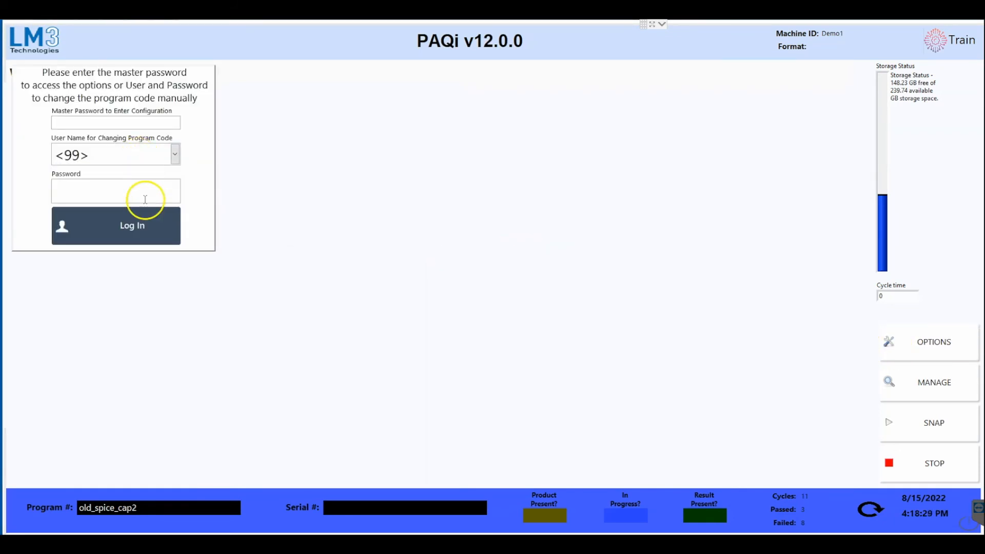
pyautogui.click(149, 220)
pyautogui.click(479, 261)
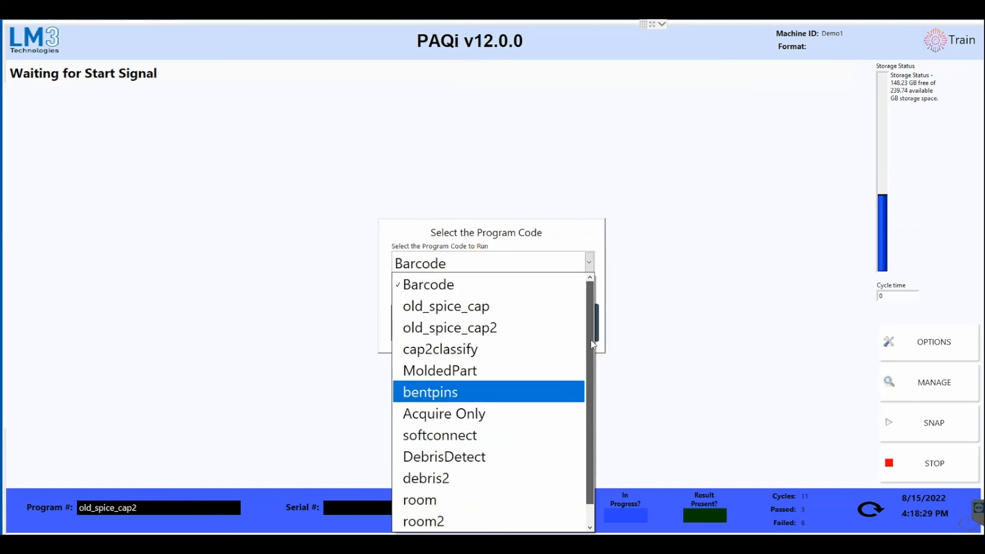
pyautogui.moveTo(593, 343); pyautogui.dragTo(501, 528)
pyautogui.click(501, 528)
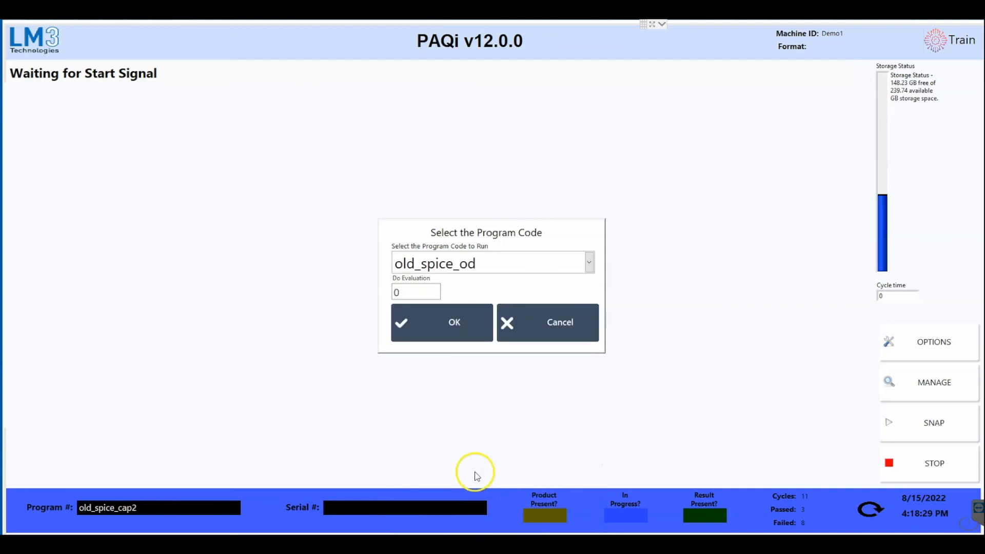
pyautogui.click(457, 328)
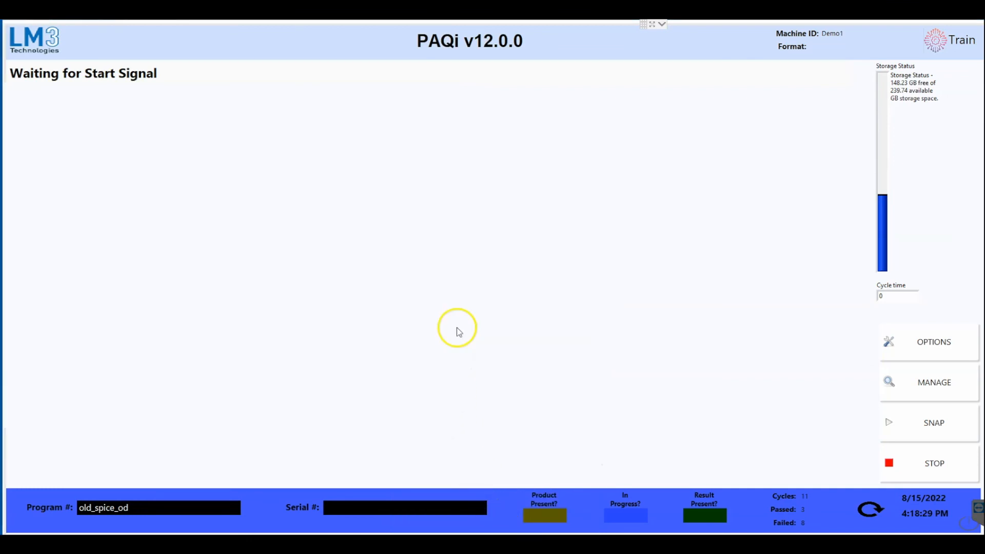
pyautogui.click(955, 431)
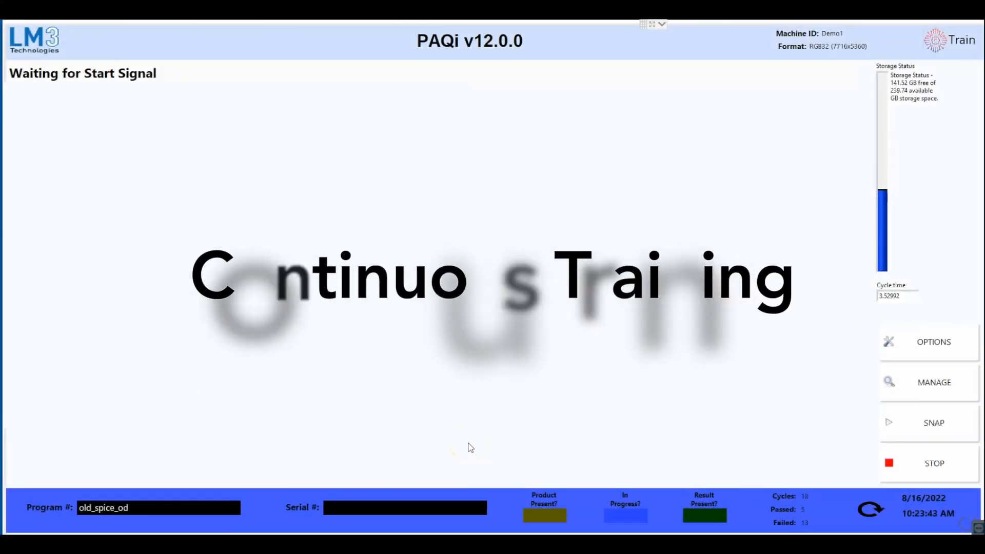
# Step: Train from production images with detector old_spice_cap_od and part number old_spice_od
pyautogui.click(932, 41)
pyautogui.click(149, 213)
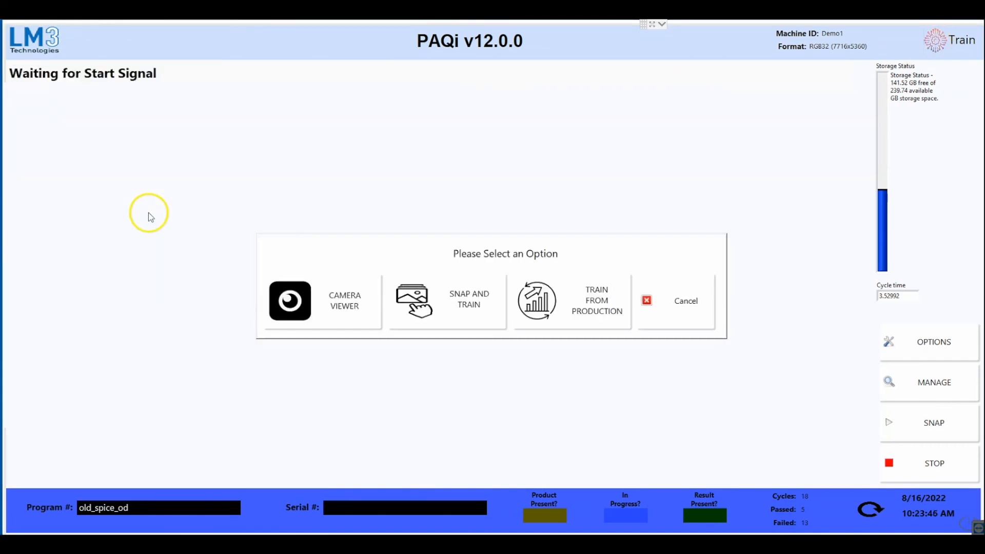
pyautogui.click(580, 314)
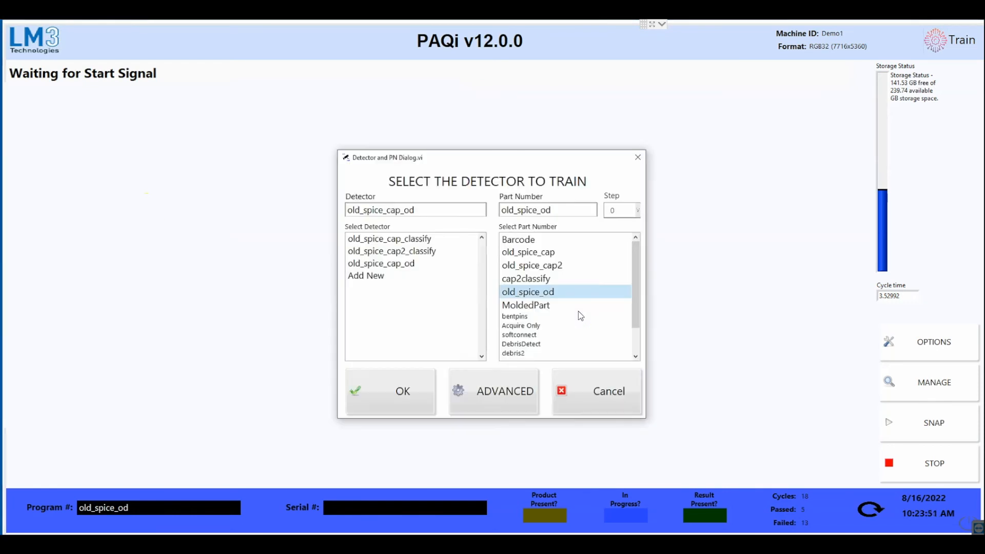
pyautogui.click(544, 296)
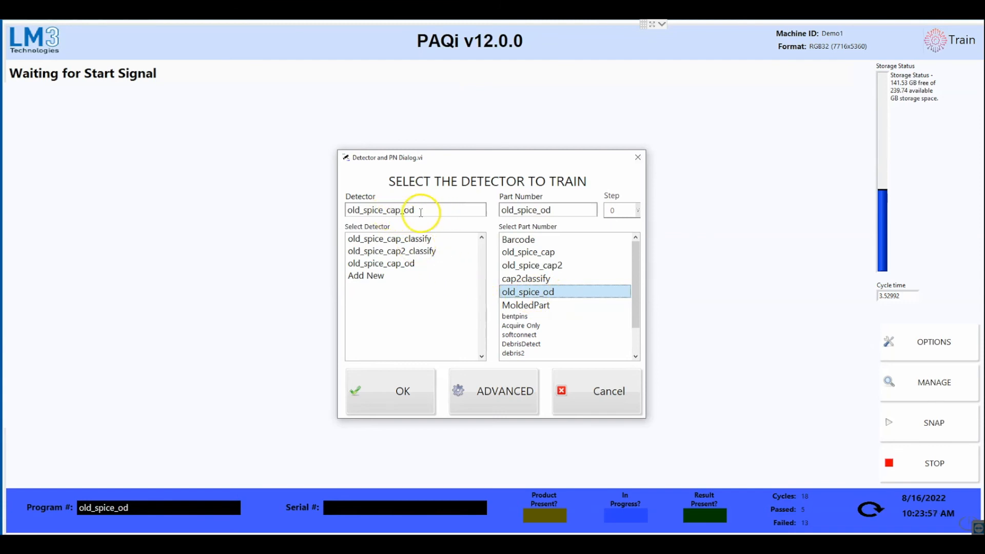
pyautogui.click(401, 392)
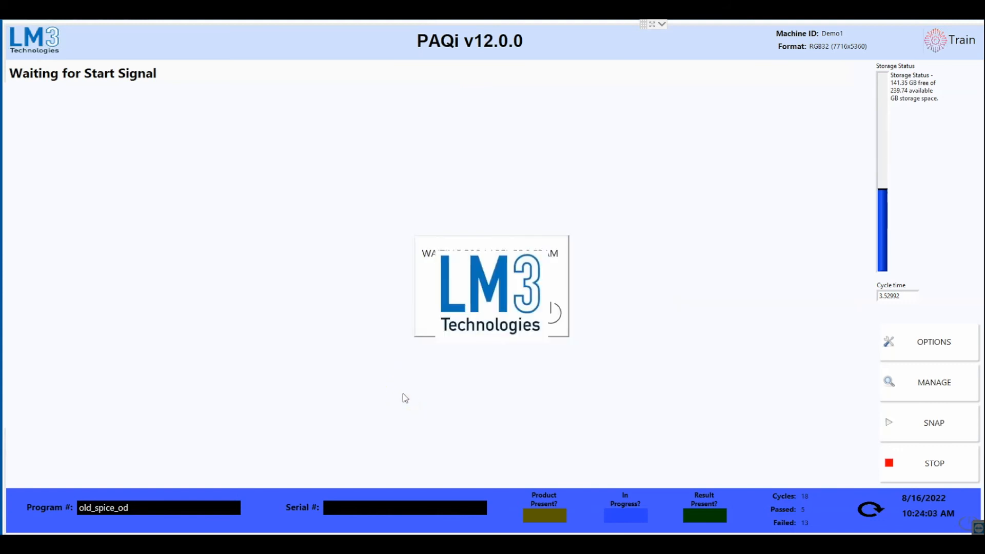
pyautogui.click(125, 508)
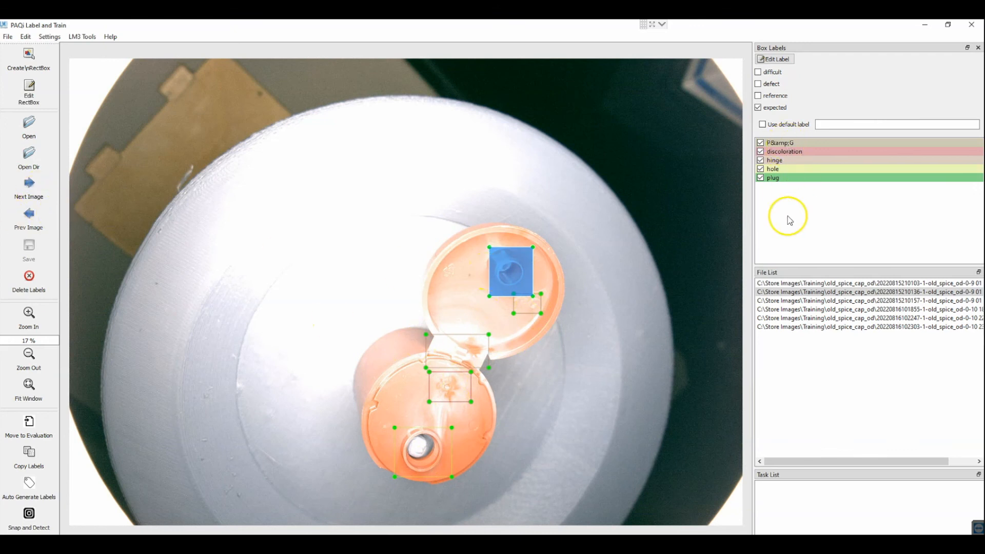
# Step: Check the discoloration label, step through the labelled cap images, then close Label and Train
pyautogui.click(789, 153)
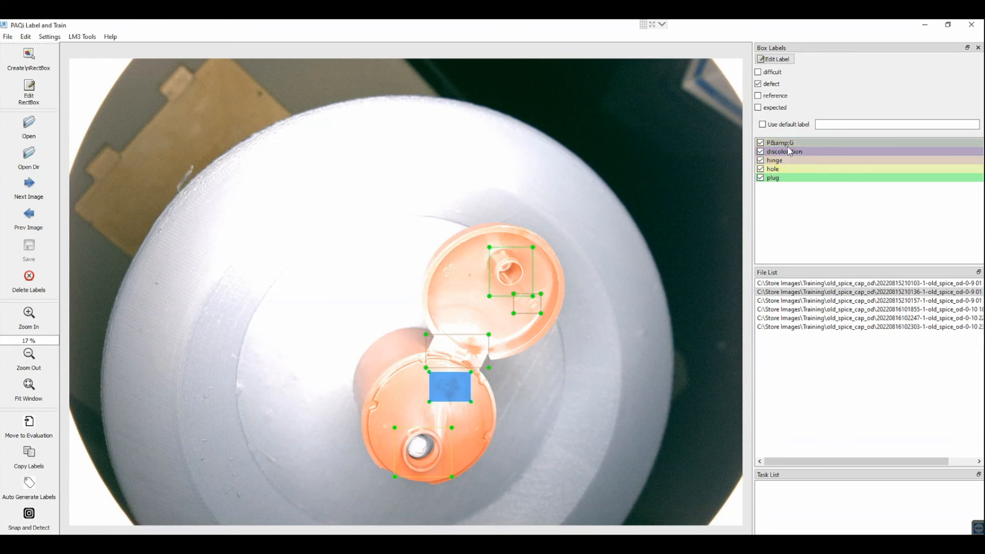
pyautogui.click(34, 191)
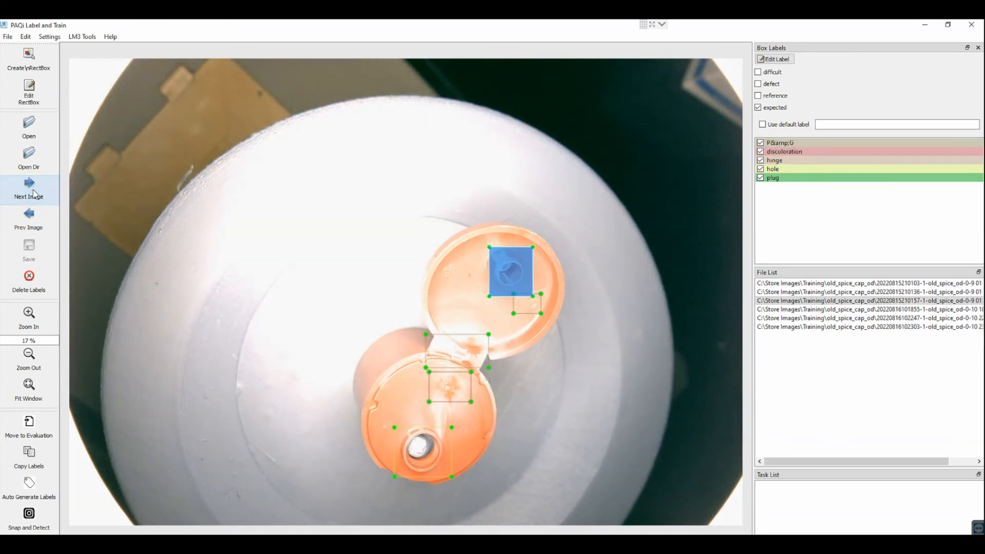
pyautogui.click(35, 194)
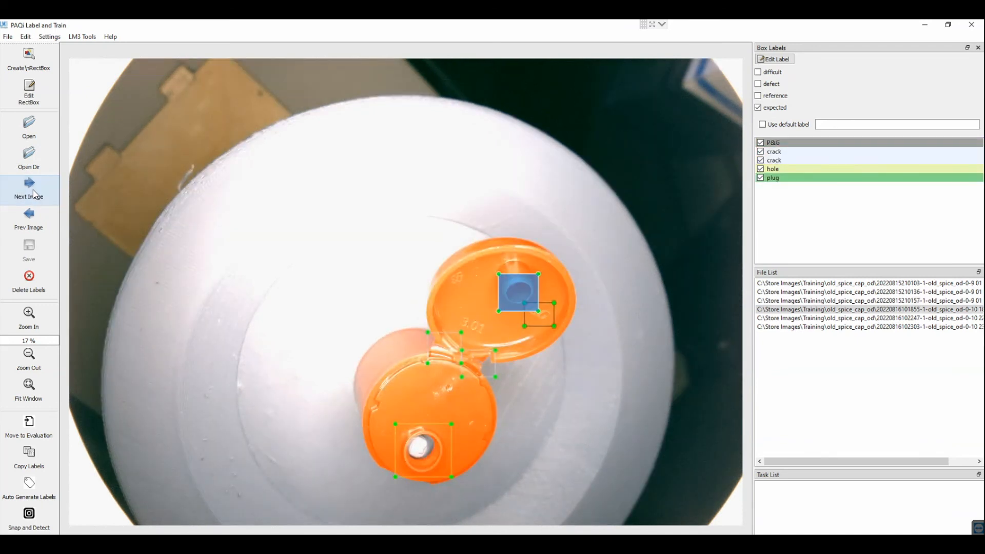
pyautogui.click(533, 389)
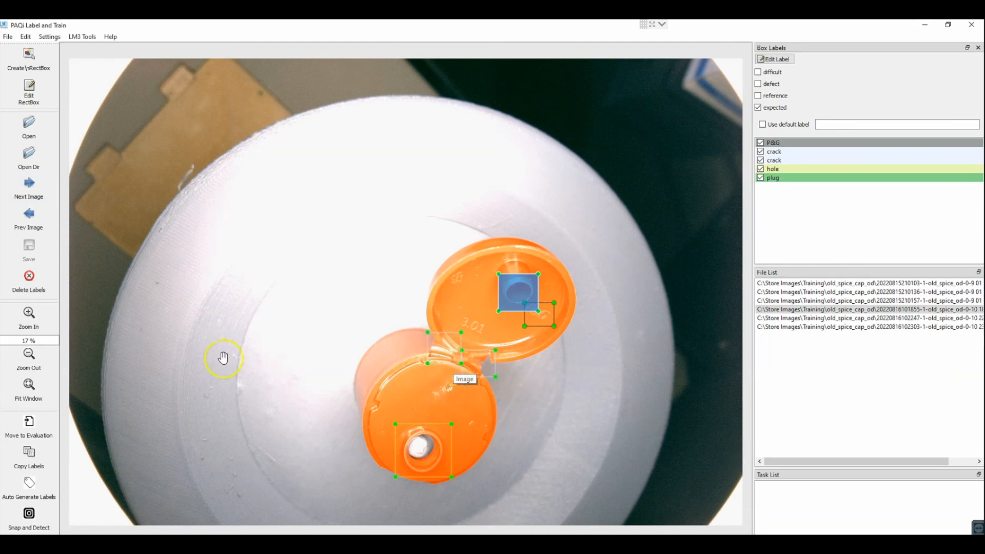
pyautogui.click(34, 194)
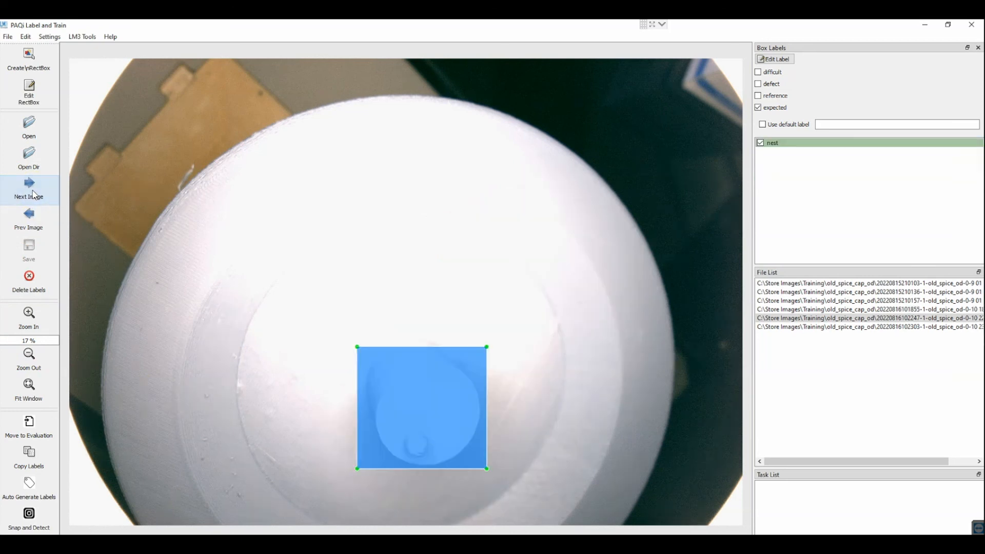
pyautogui.click(33, 194)
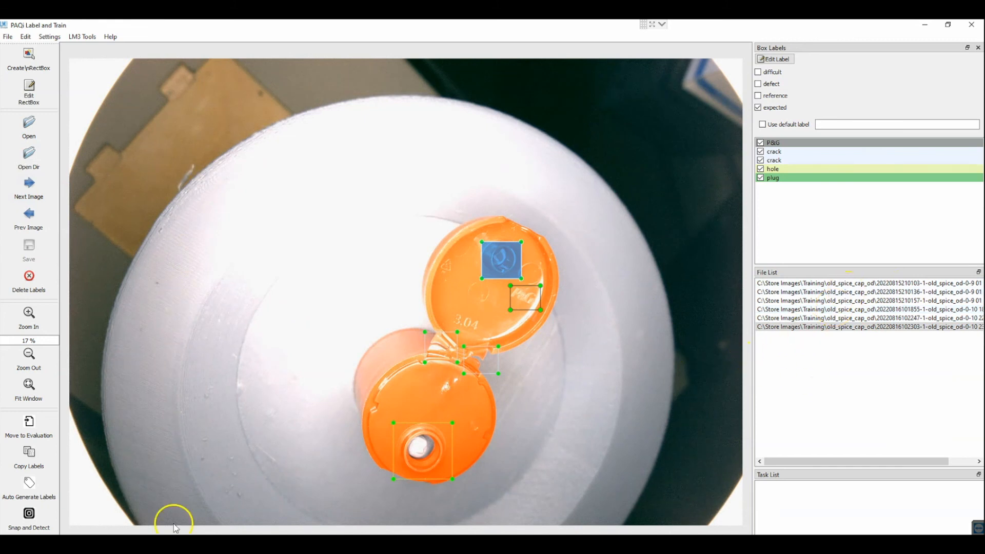
pyautogui.click(973, 30)
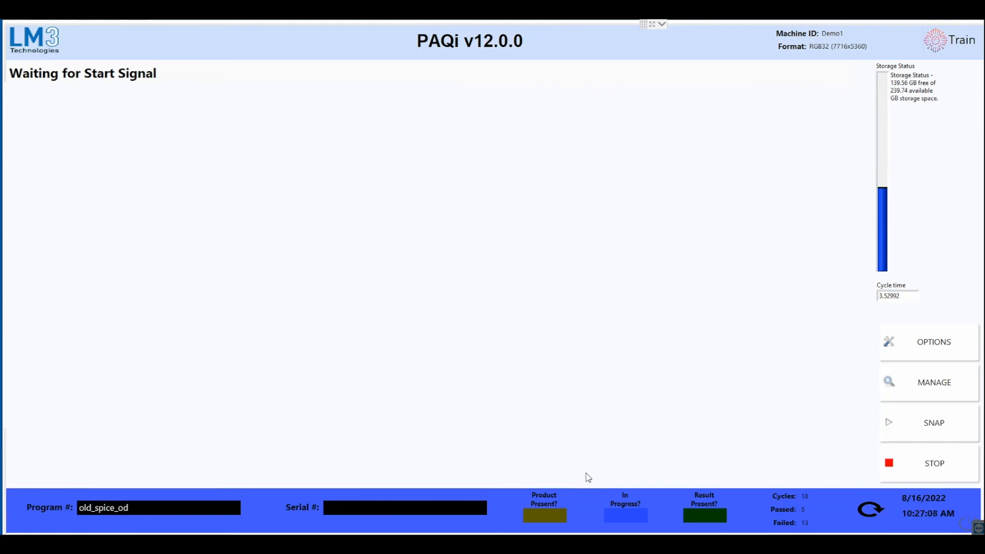
# Step: Snap and inspect two more caps, then open the C:\Store Images folder in File Explorer
pyautogui.click(940, 424)
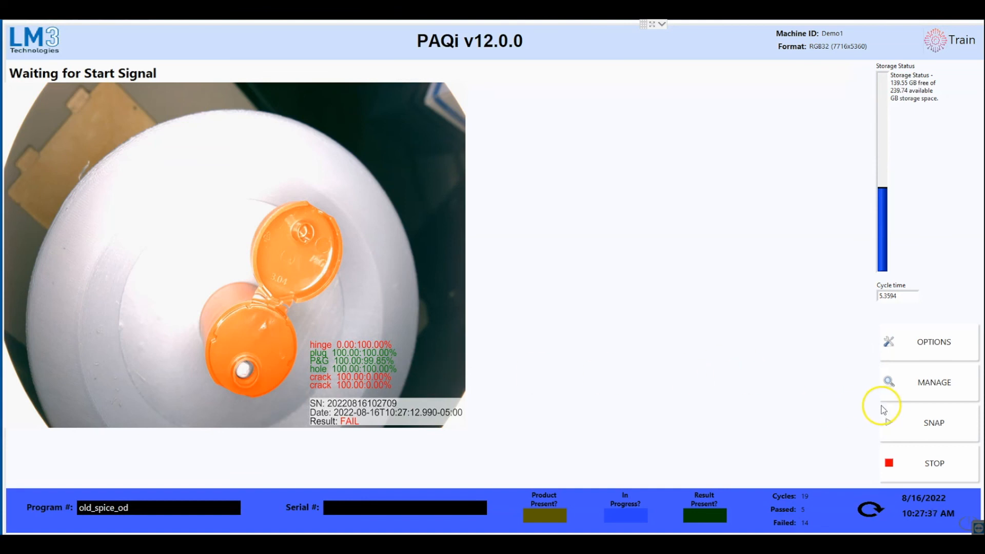
pyautogui.click(904, 420)
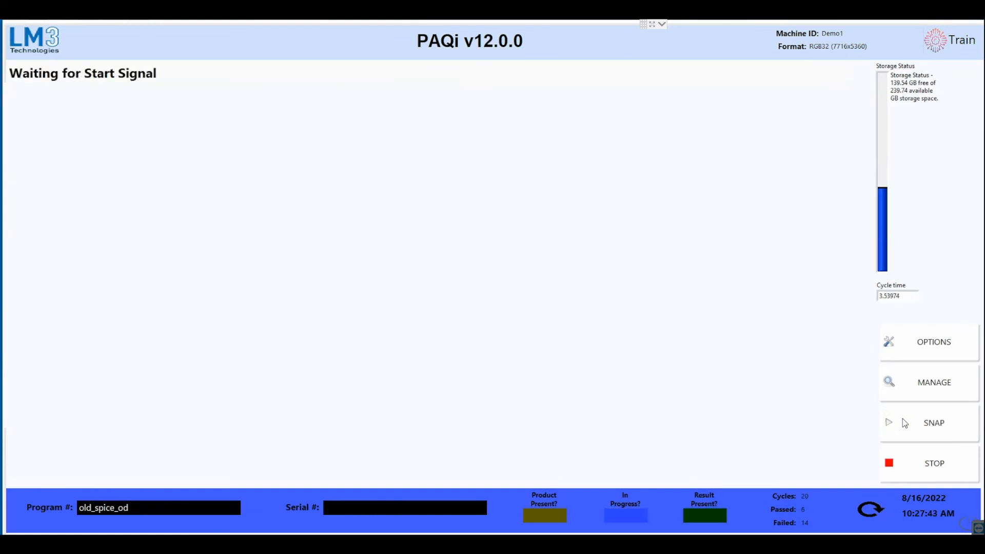
pyautogui.click(787, 518)
# Step: Open the stored images folder Demo1\8-16-2022\Images\Analysis in File Explorer
pyautogui.click(695, 515)
pyautogui.click(934, 383)
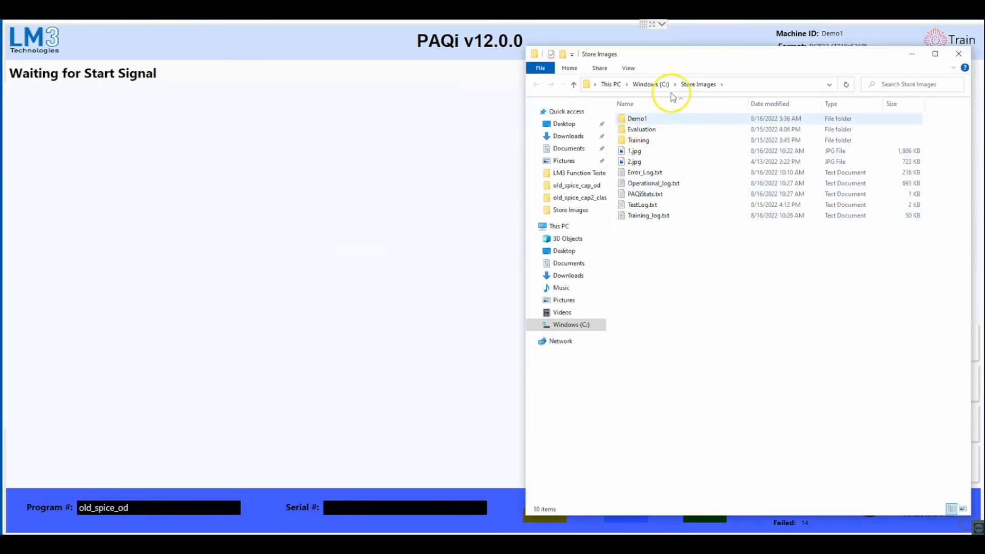
pyautogui.moveTo(725, 55); pyautogui.dragTo(552, 65)
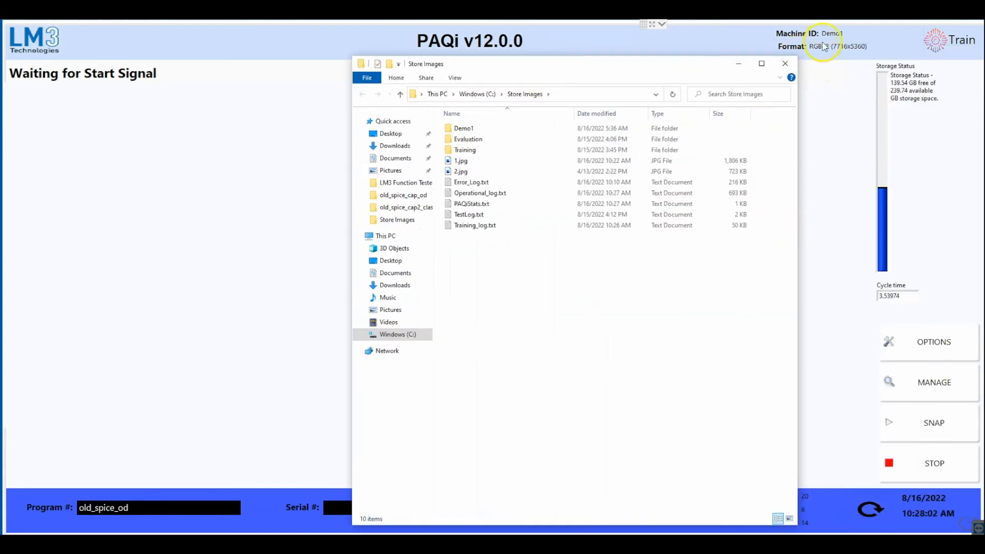
pyautogui.doubleClick(496, 132)
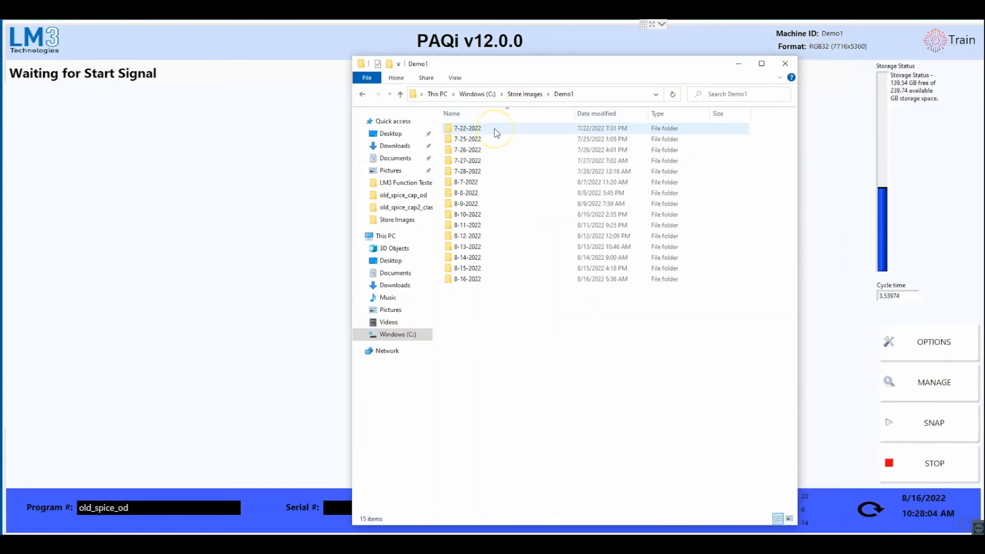
pyautogui.click(472, 280)
pyautogui.doubleClick(472, 280)
pyautogui.doubleClick(462, 131)
pyautogui.doubleClick(461, 131)
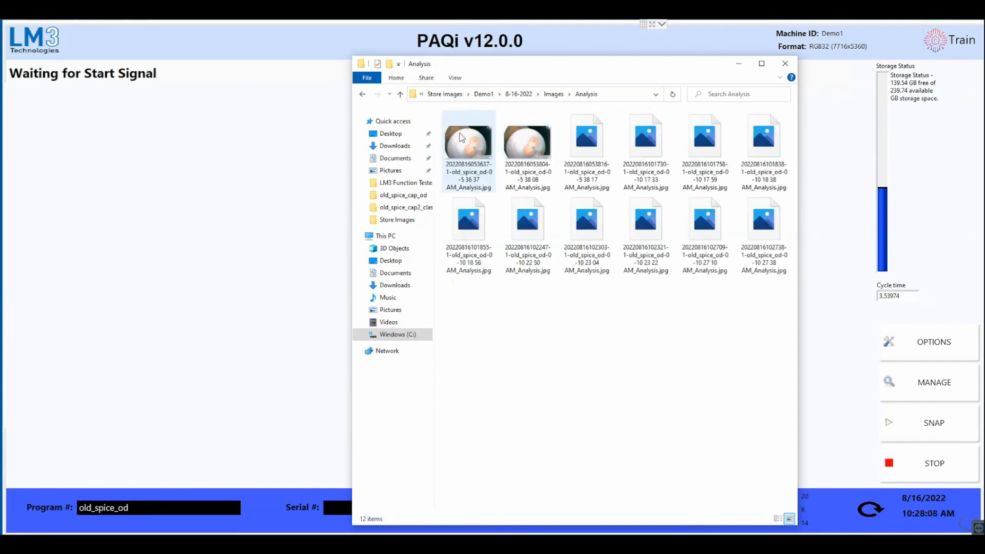
# Step: Show the Analysis images in Details view, sorted by date with the newest first
pyautogui.click(453, 77)
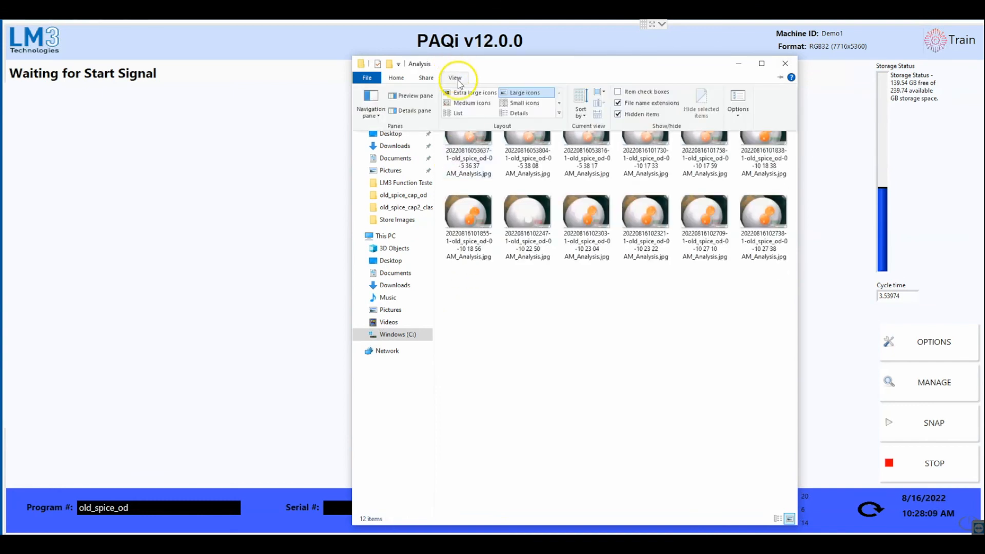
pyautogui.click(530, 113)
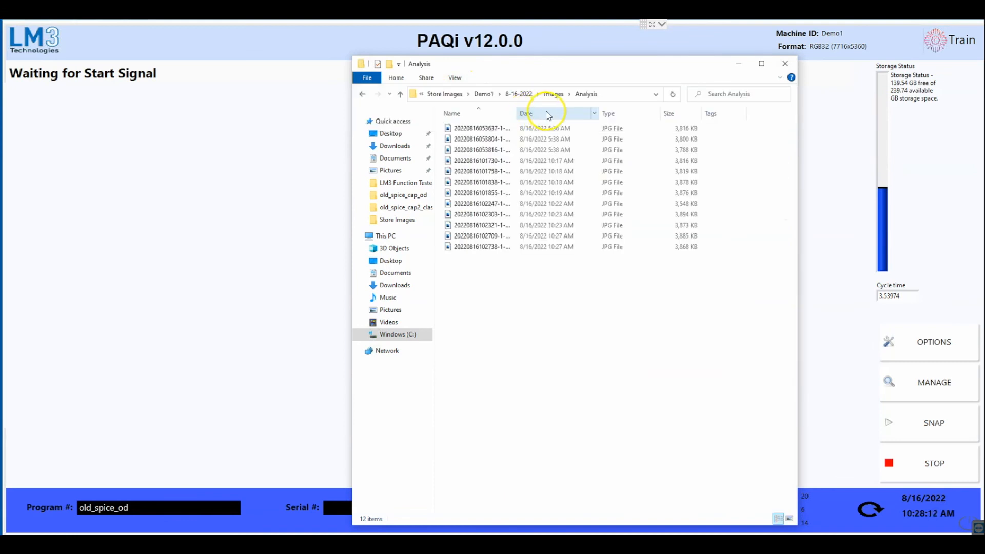
pyautogui.click(552, 118)
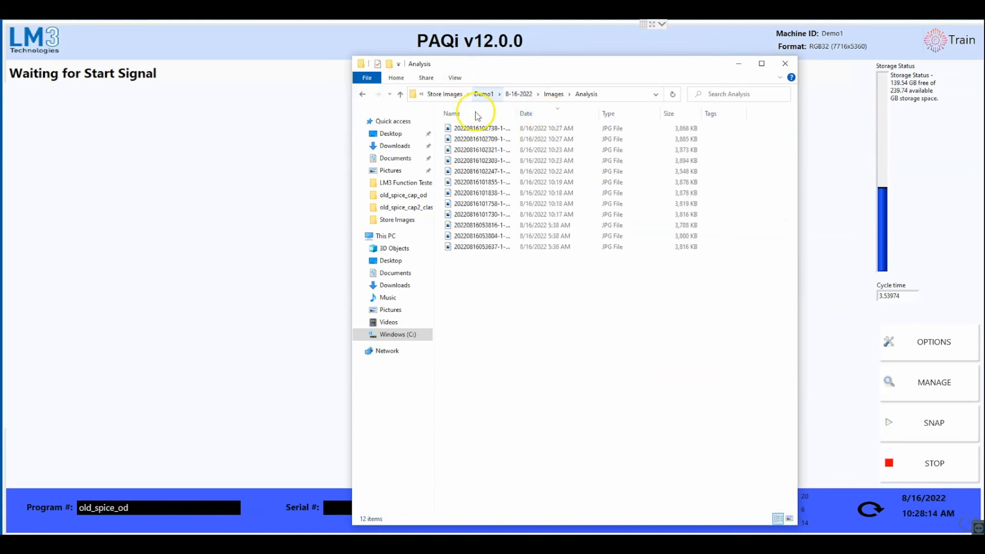
# Step: View the newest analysis JPG in Photos (plug, hole, hinge 100%, P&G 99.85%), then close it
pyautogui.doubleClick(476, 129)
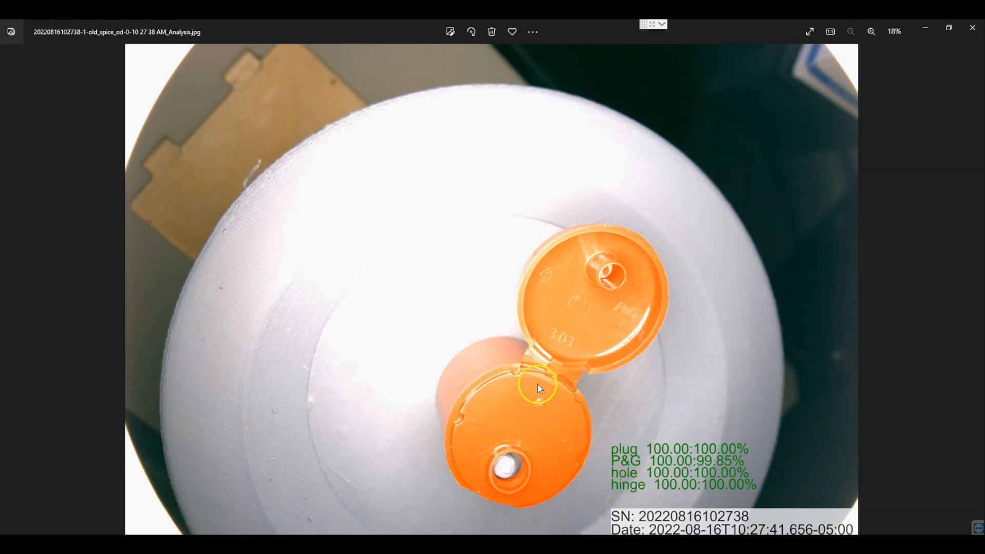
pyautogui.click(970, 28)
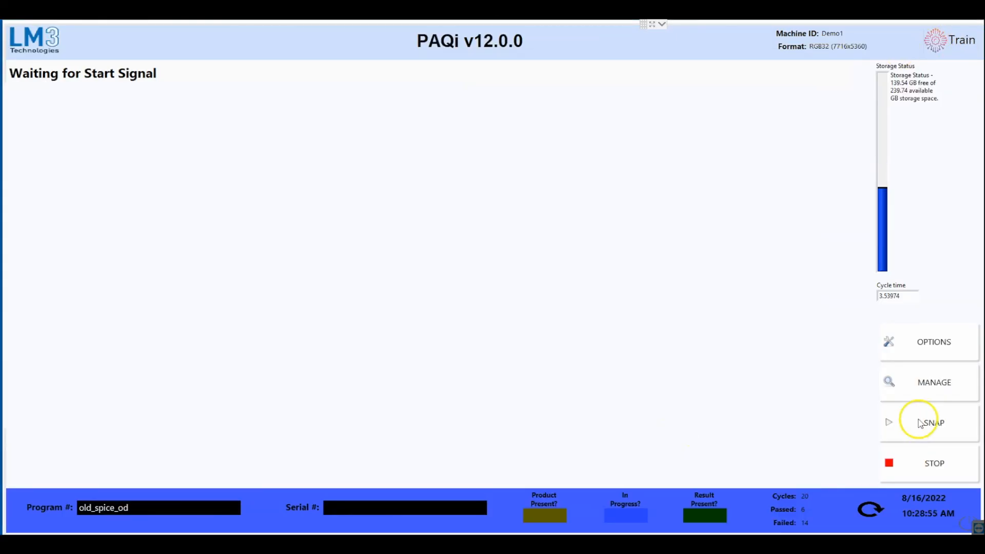
# Step: Snap successive caps, each failing for discoloration, reaching 23 cycles with 17 failures
pyautogui.click(918, 418)
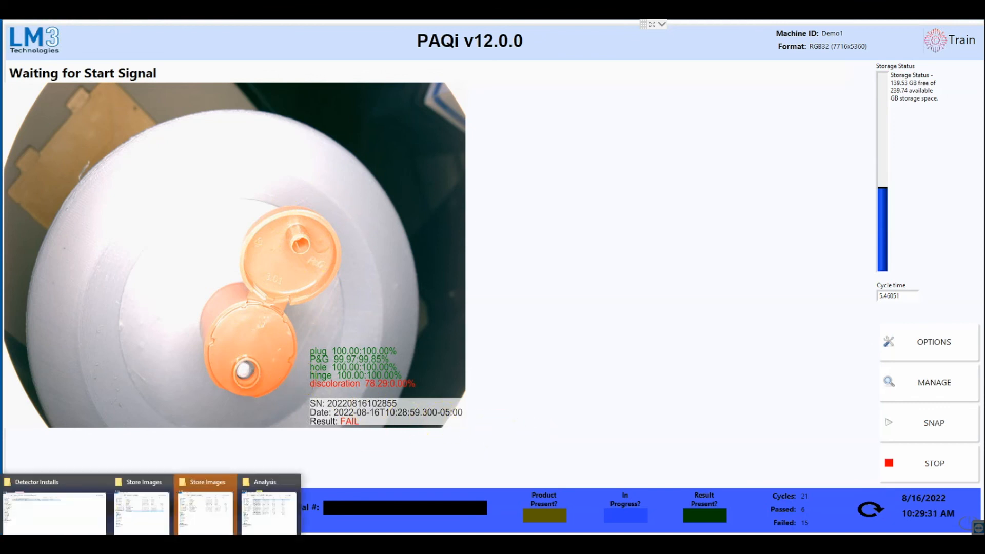
pyautogui.click(914, 434)
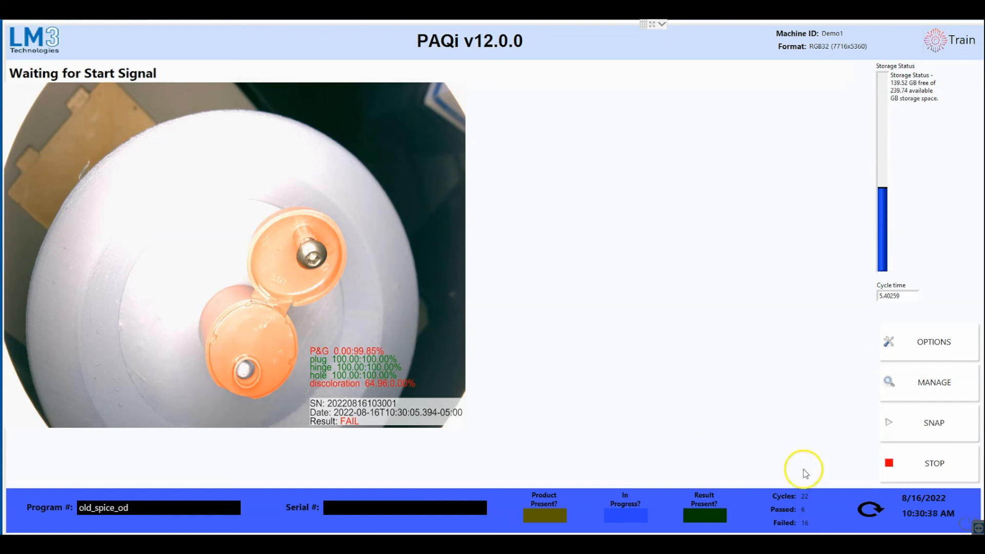
pyautogui.click(940, 434)
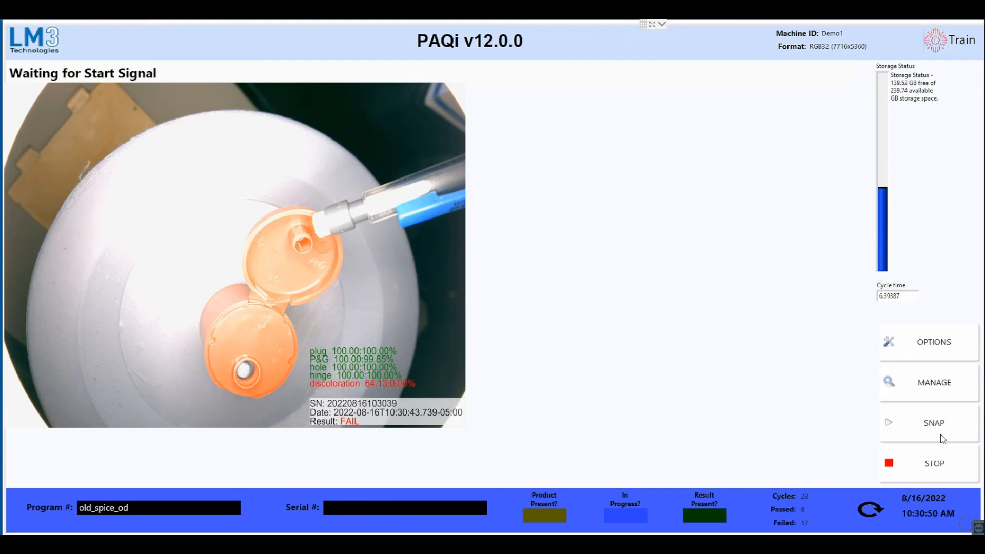
# Step: Snap one more cap, whose discoloration failure stays shown while a bar code prompt appears
pyautogui.click(940, 434)
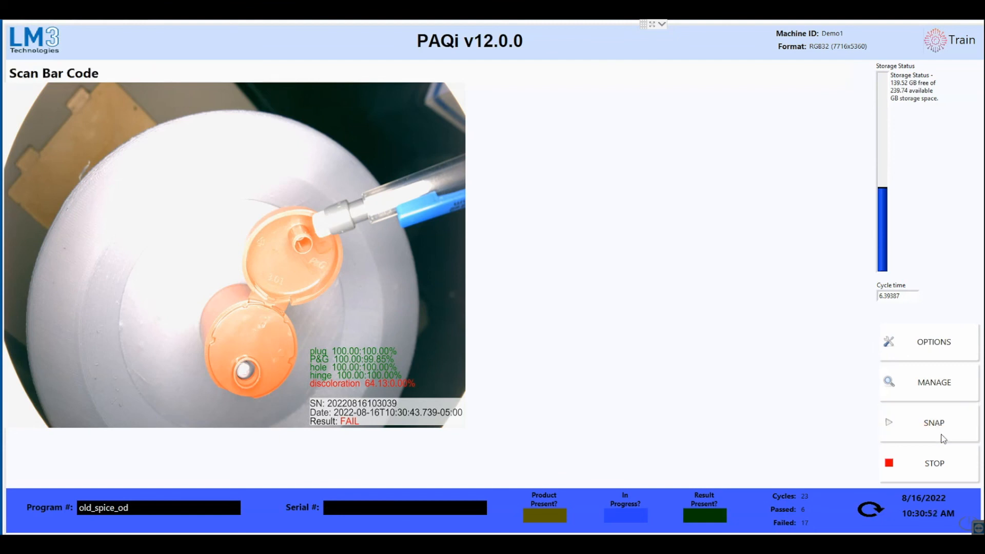